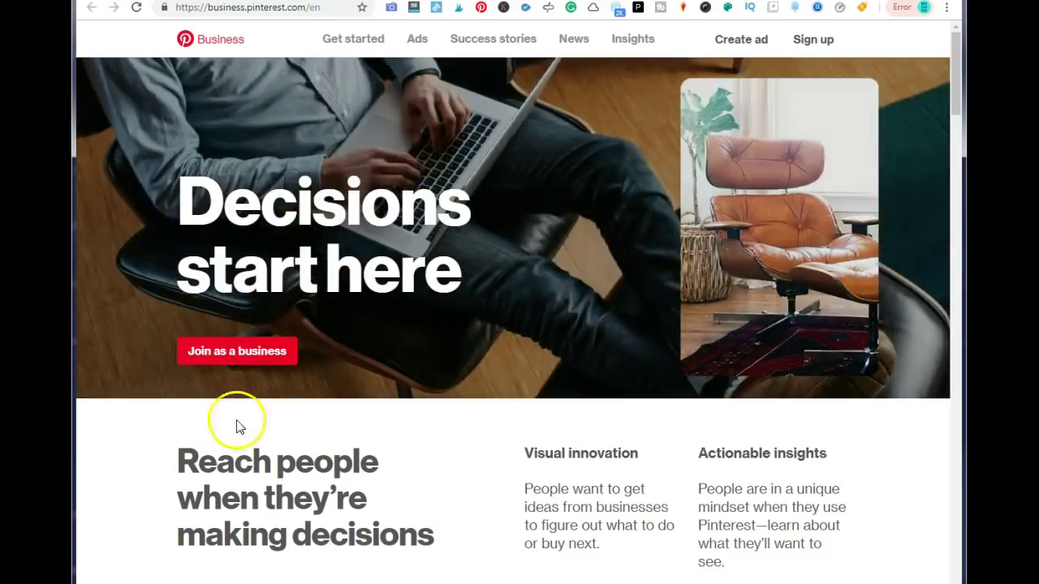
Start joining Pinterest as a business.
{"action": "left_click", "coordinate": [238, 353]}
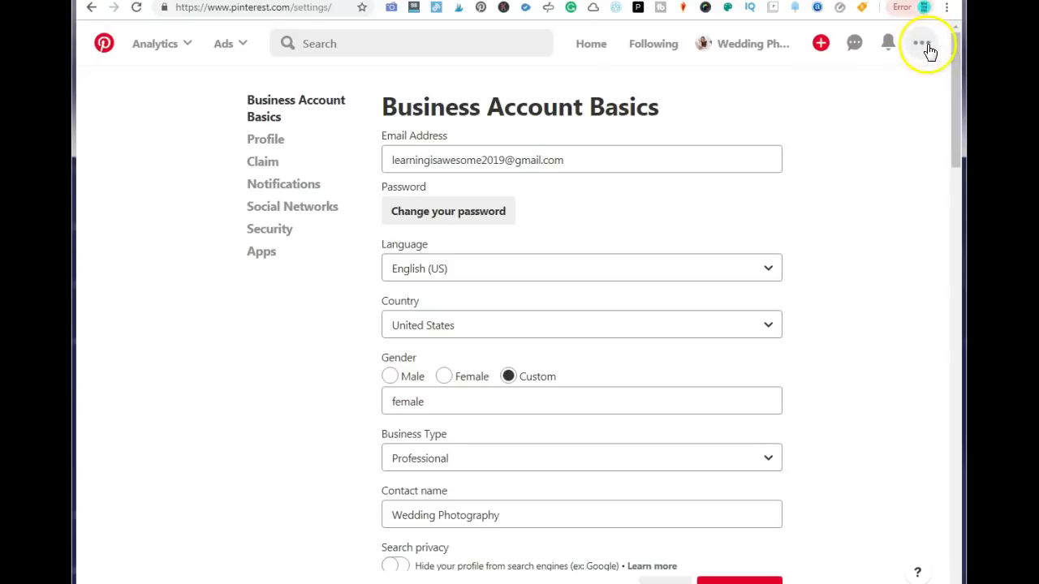
Open the account settings and review the business account basics, contact name, personalization options and profile fields.
{"action": "left_click", "coordinate": [920, 47]}
{"action": "left_click", "coordinate": [886, 91]}
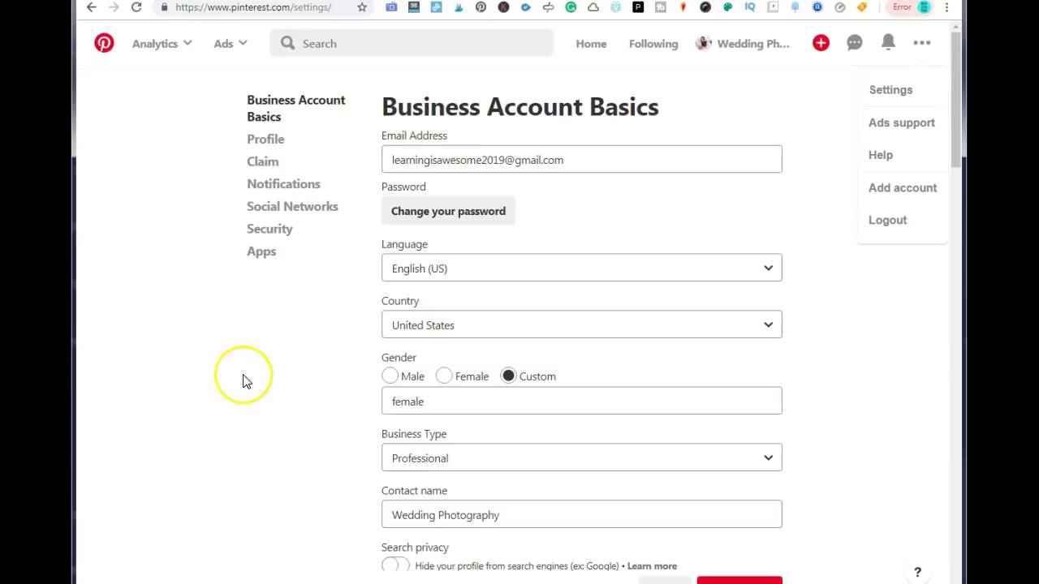
{"action": "scroll", "coordinate": [246, 381], "scroll_direction": "down", "scroll_amount": 1}
{"action": "scroll", "coordinate": [246, 381], "scroll_direction": "down", "scroll_amount": 2}
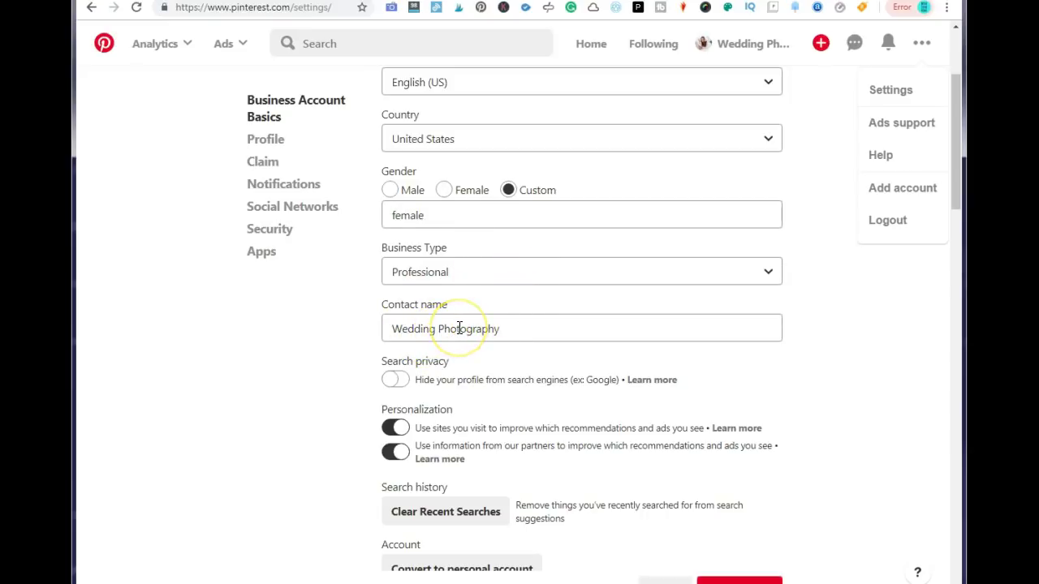
{"action": "left_click", "coordinate": [430, 329]}
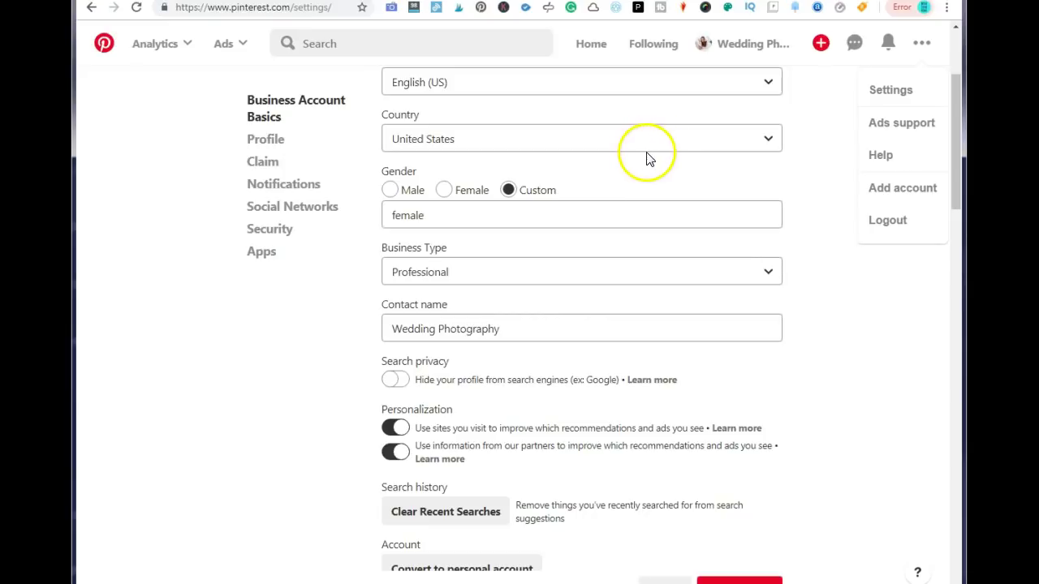
{"action": "scroll", "coordinate": [663, 331], "scroll_direction": "down", "scroll_amount": 2}
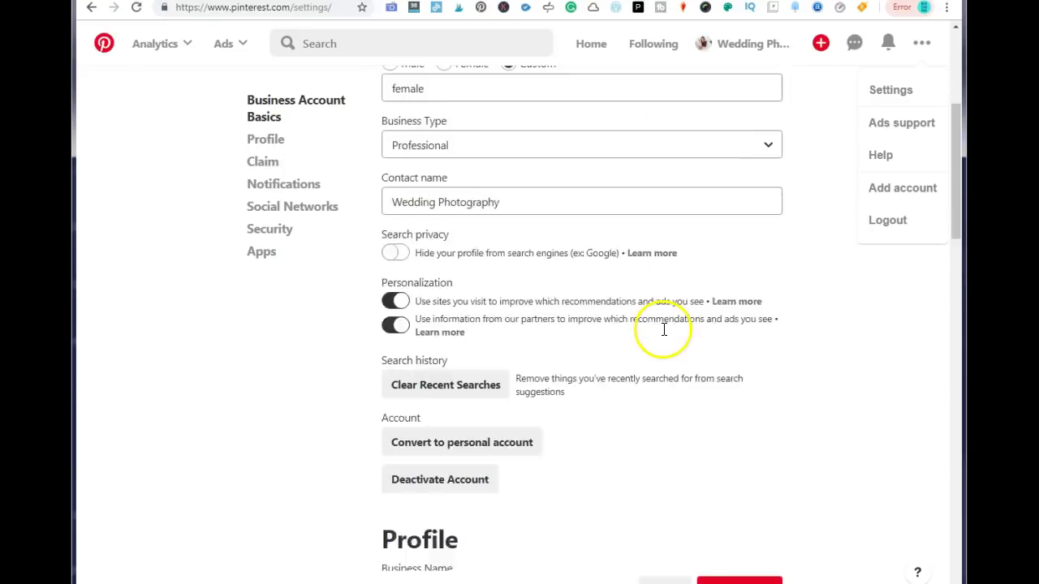
{"action": "scroll", "coordinate": [665, 328], "scroll_direction": "down", "scroll_amount": 2}
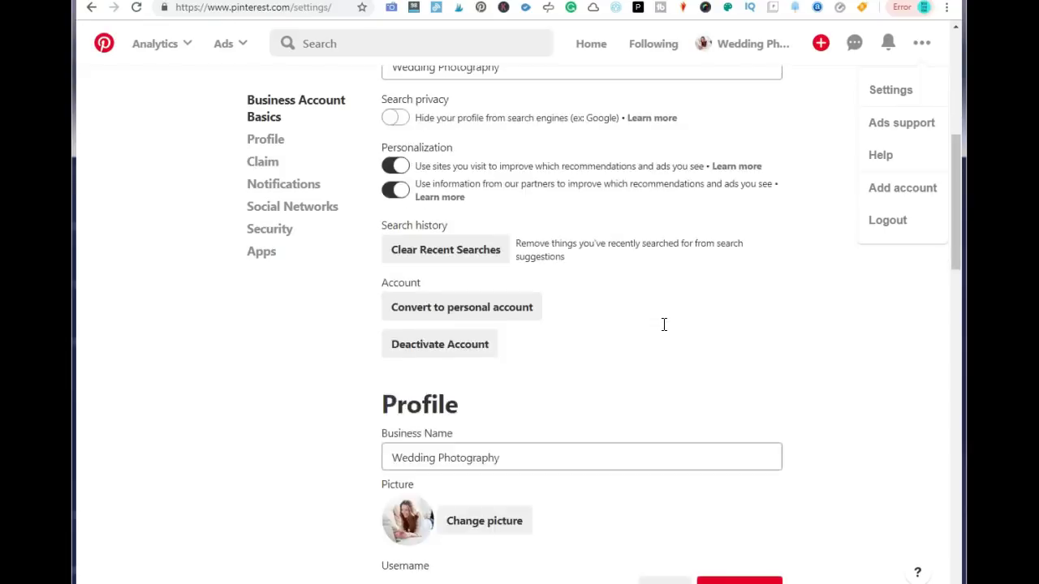
{"action": "scroll", "coordinate": [479, 300], "scroll_direction": "down", "scroll_amount": 2}
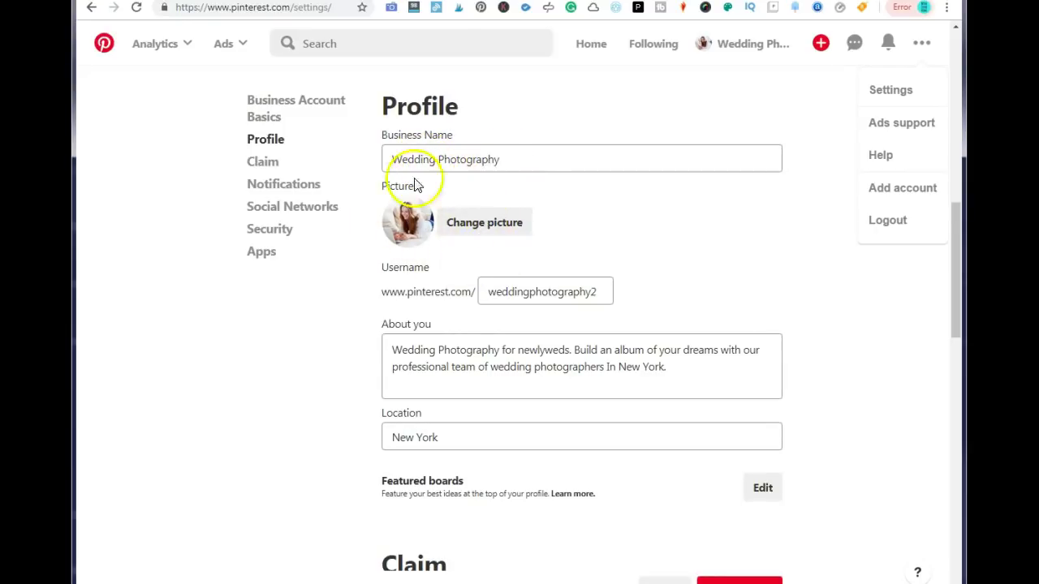
Switch to Canva and create a new design with custom dimensions of 500 × 500 px.
{"action": "left_click", "coordinate": [514, 6]}
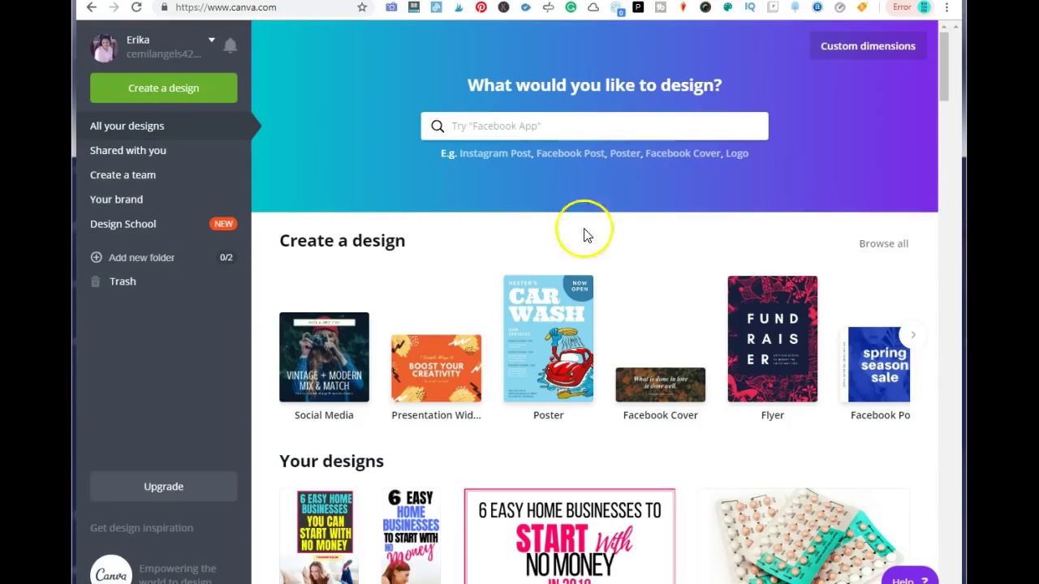
{"action": "left_click", "coordinate": [872, 49]}
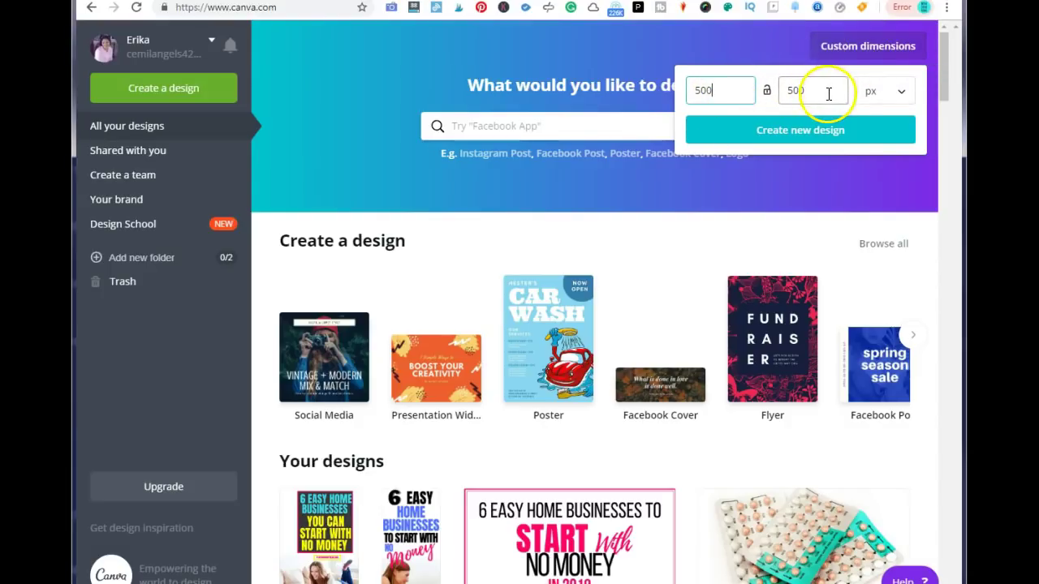
{"action": "left_click", "coordinate": [790, 130]}
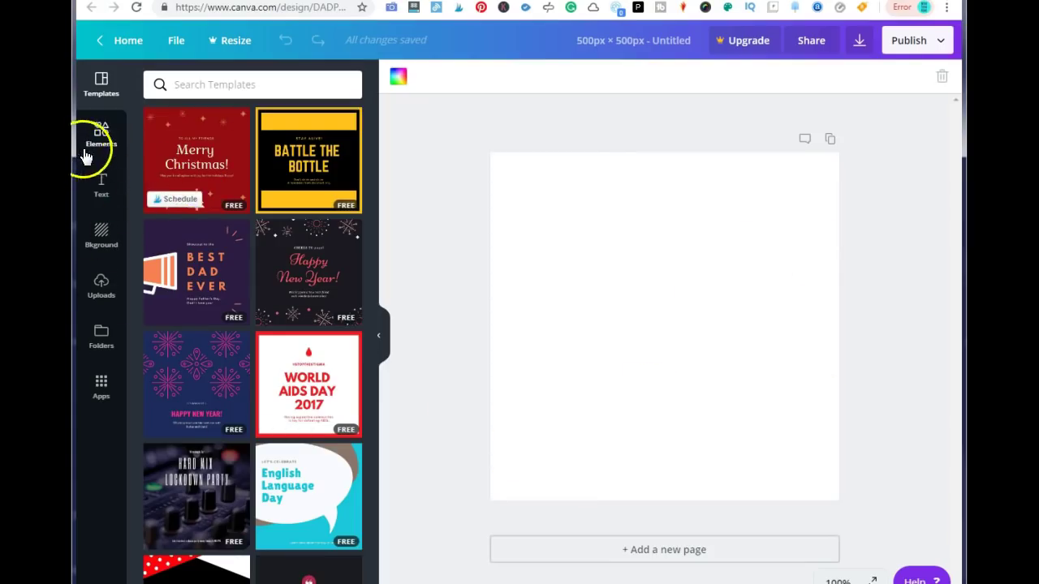
Add the plain circular frame from the Frames elements to the blank page.
{"action": "left_click", "coordinate": [99, 137]}
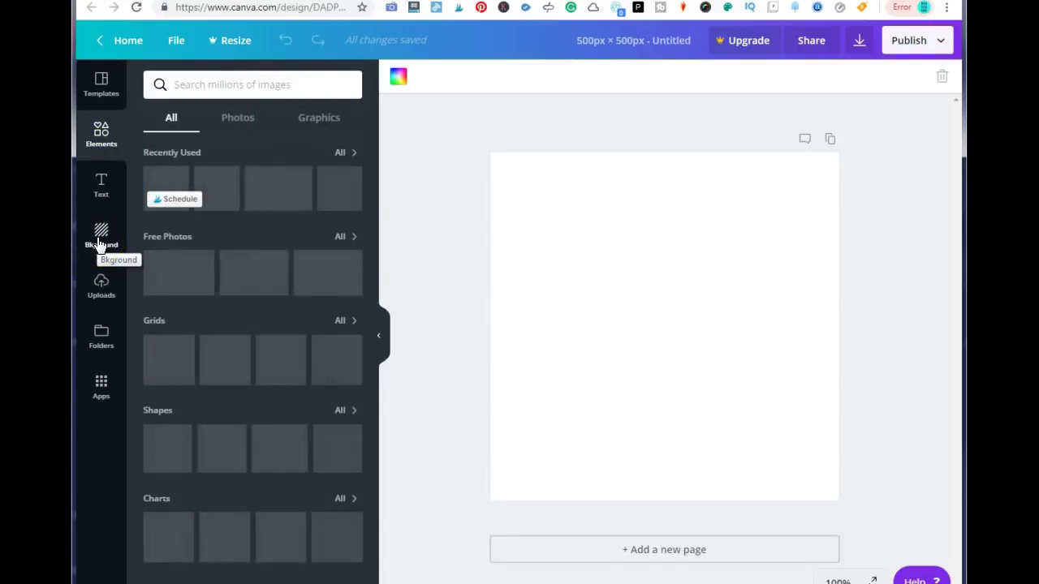
{"action": "left_click", "coordinate": [111, 280]}
{"action": "scroll", "coordinate": [250, 357], "scroll_direction": "down", "scroll_amount": 5}
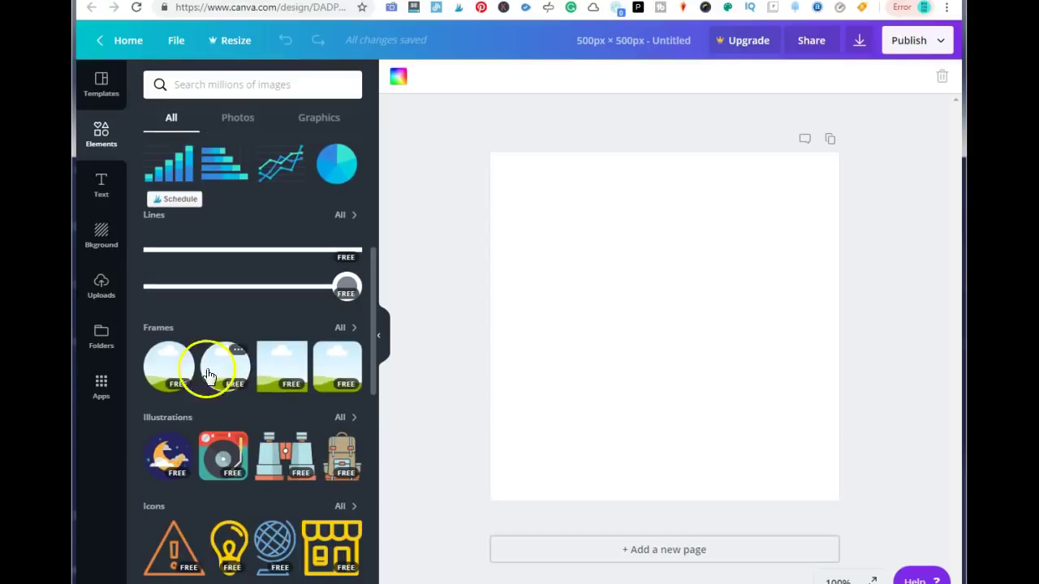
{"action": "left_click", "coordinate": [157, 360]}
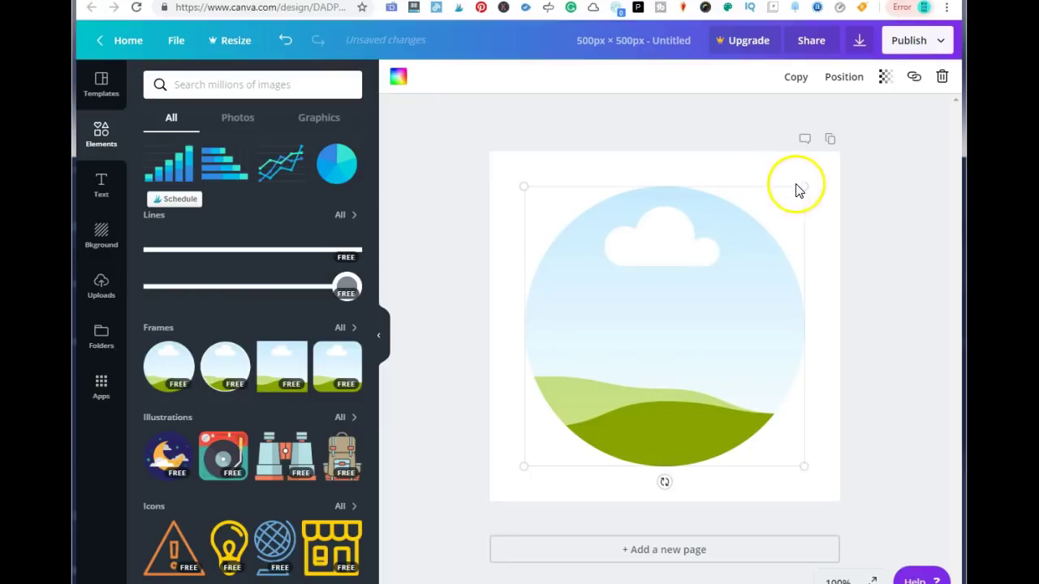
Enlarge and reposition the circular frame so that it fills the square page.
{"action": "left_click_drag", "start_coordinate": [803, 186], "coordinate": [833, 151]}
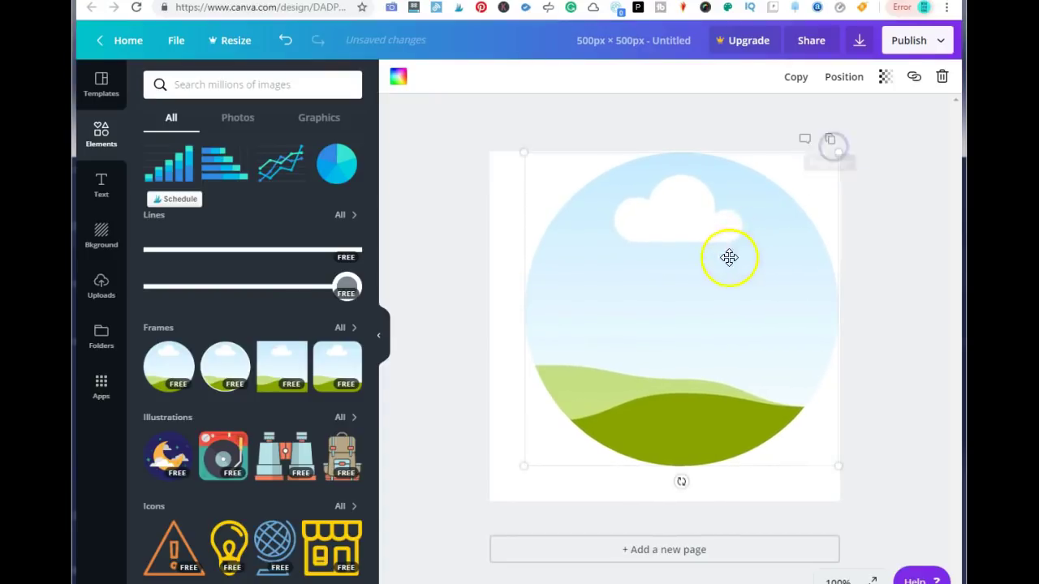
{"action": "left_click_drag", "start_coordinate": [723, 262], "coordinate": [715, 263]}
{"action": "left_click", "coordinate": [725, 398]}
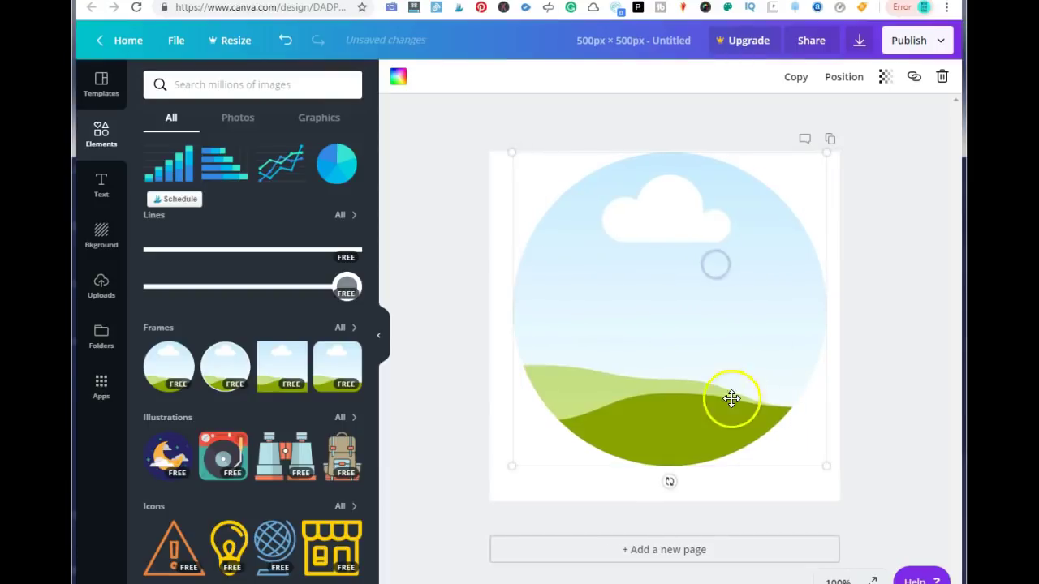
{"action": "left_click_drag", "start_coordinate": [829, 475], "coordinate": [844, 513]}
{"action": "left_click_drag", "start_coordinate": [760, 365], "coordinate": [739, 362]}
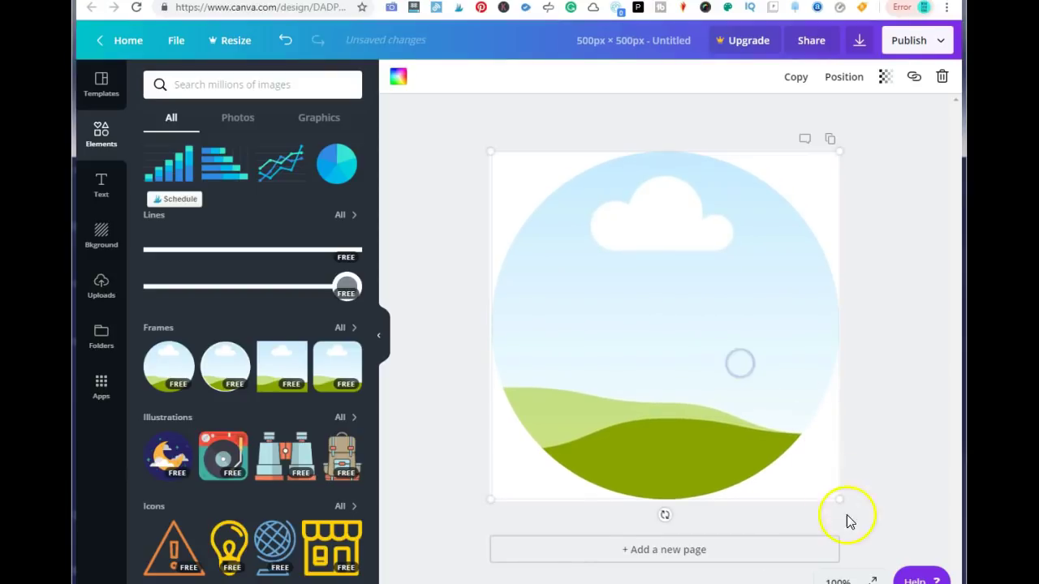
{"action": "left_click_drag", "start_coordinate": [840, 503], "coordinate": [838, 498]}
{"action": "left_click", "coordinate": [760, 417]}
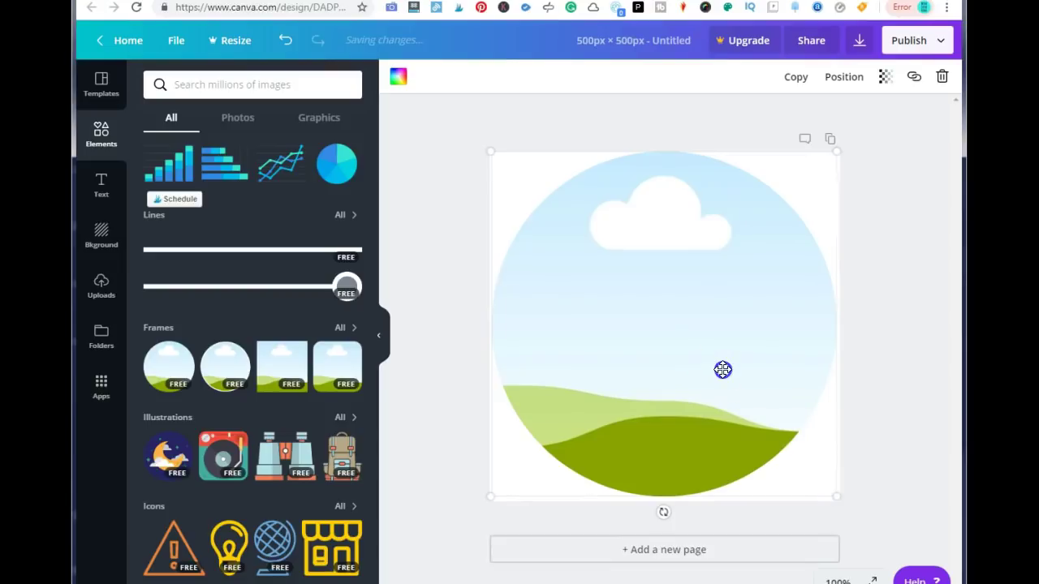
{"action": "left_click_drag", "start_coordinate": [722, 372], "coordinate": [722, 370]}
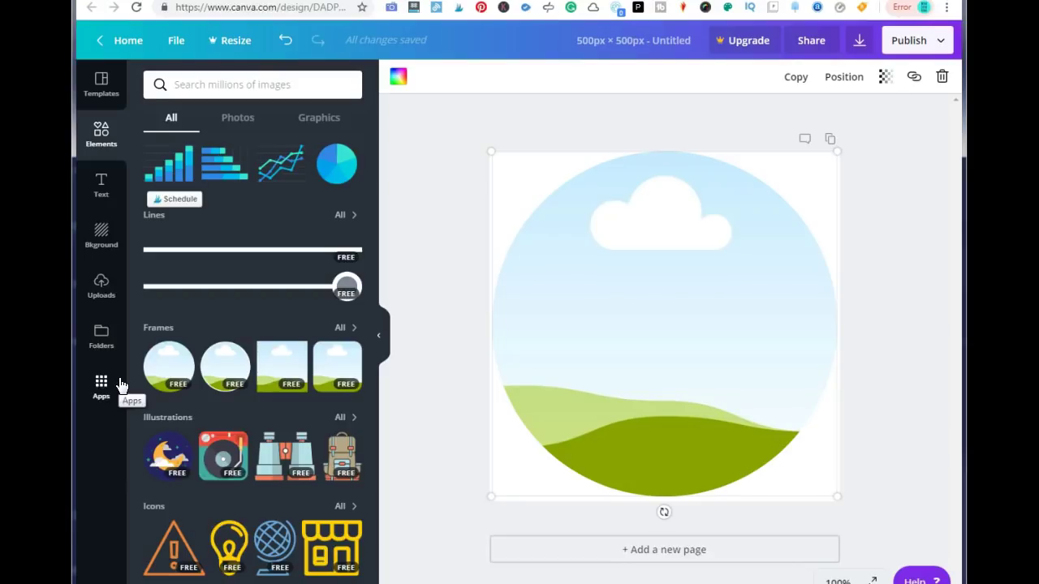
Fill the circular frame with the uploaded photo of the woman lying down with a laptop.
{"action": "left_click", "coordinate": [97, 346]}
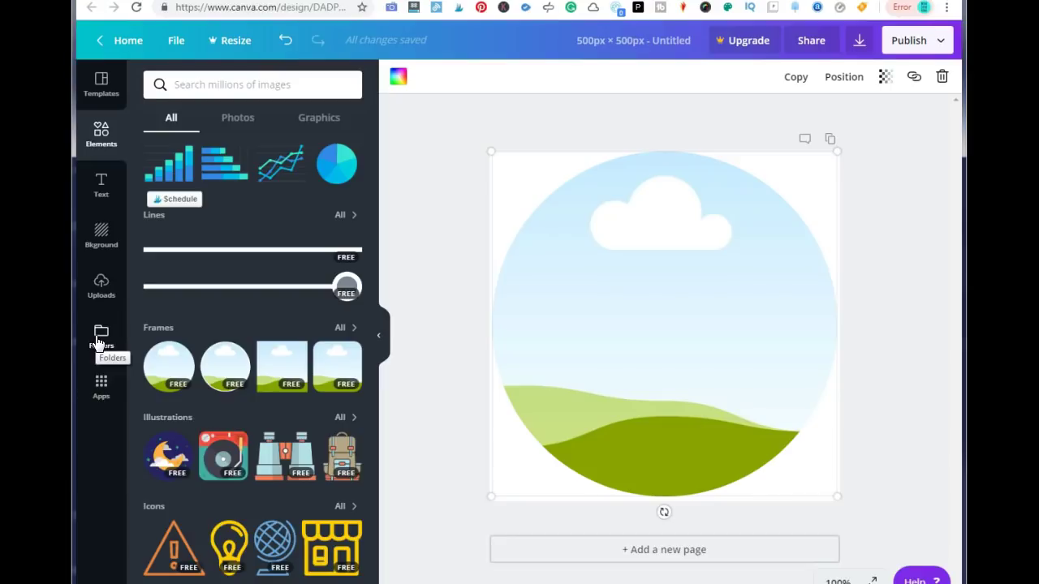
{"action": "left_click", "coordinate": [100, 284]}
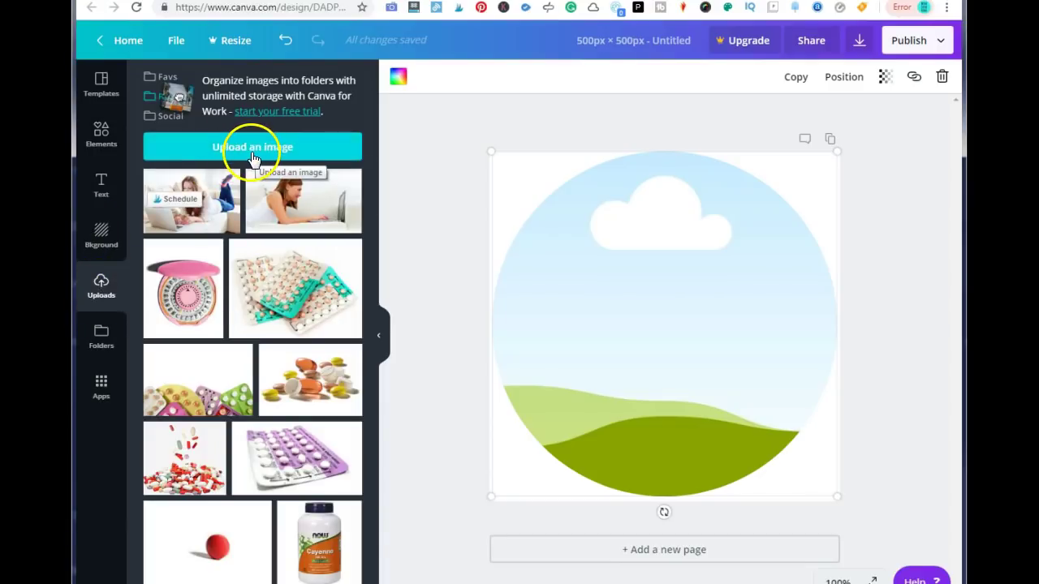
{"action": "left_click", "coordinate": [102, 133]}
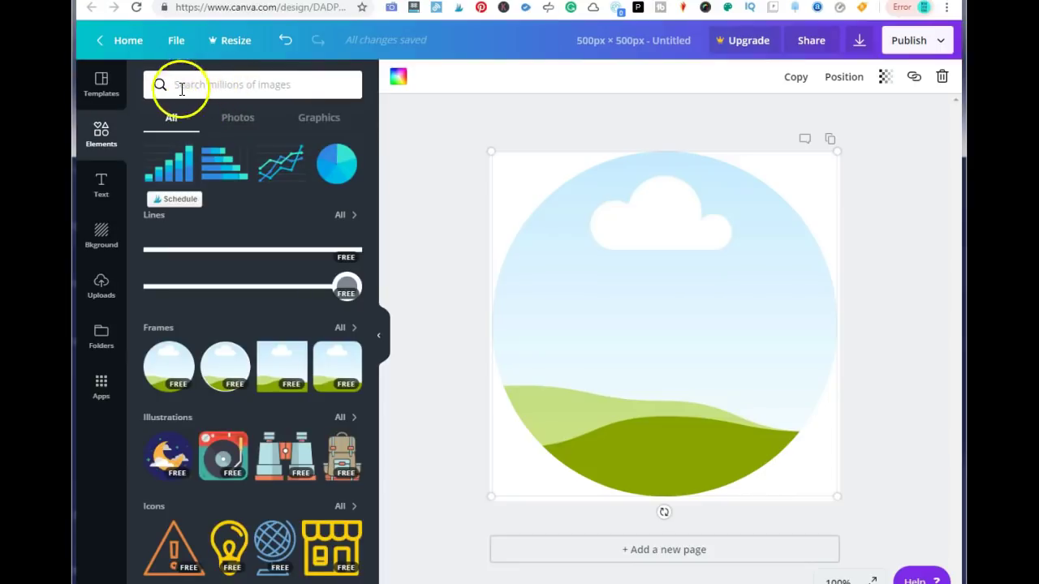
{"action": "left_click", "coordinate": [99, 295]}
{"action": "left_click", "coordinate": [209, 229]}
{"action": "left_click_drag", "start_coordinate": [209, 229], "coordinate": [664, 334]}
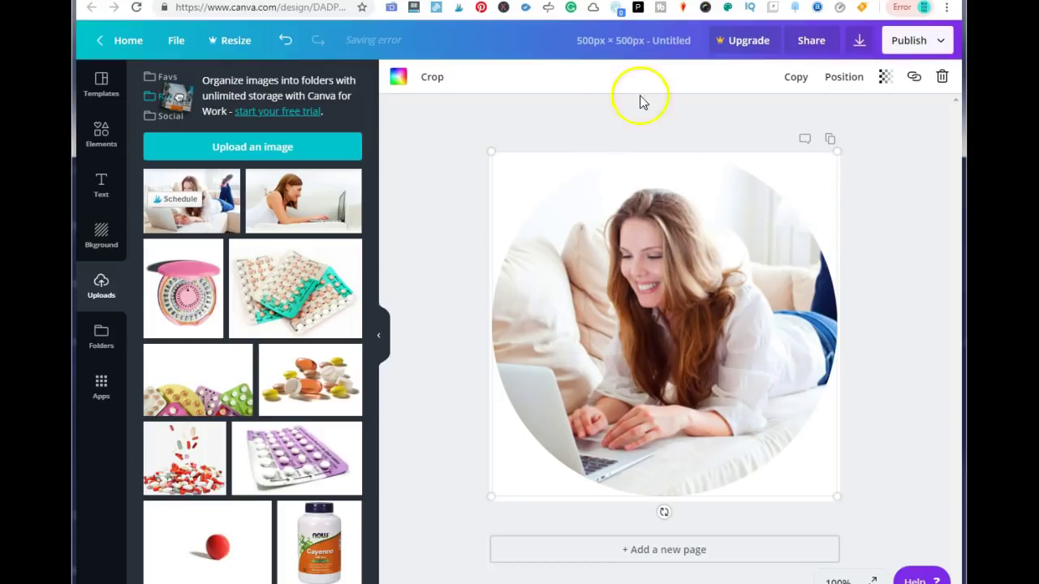
Title the design "wedding" and download it as a PNG.
{"action": "left_click", "coordinate": [673, 50]}
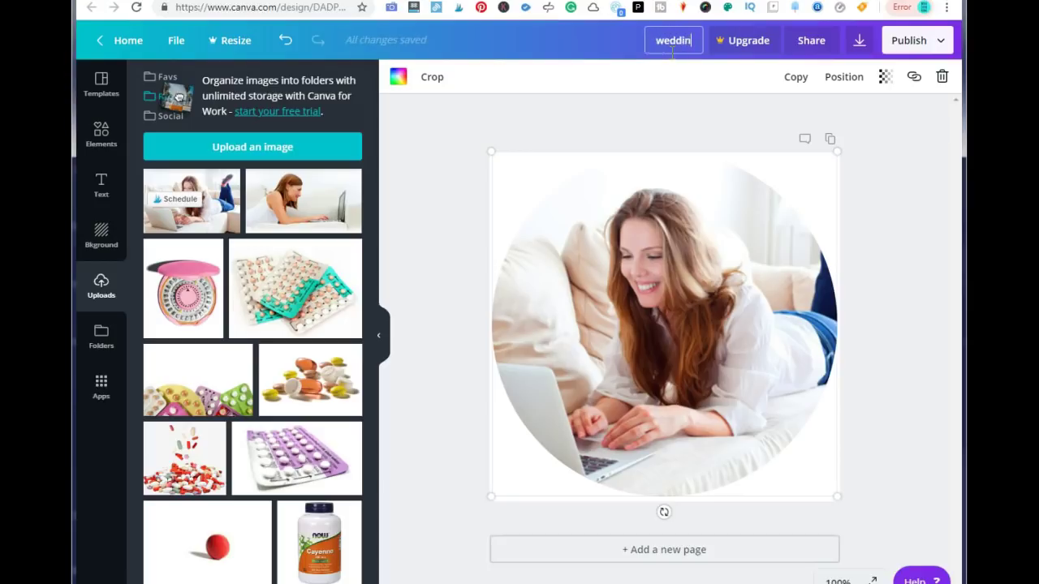
{"action": "type", "text": "wedding"}
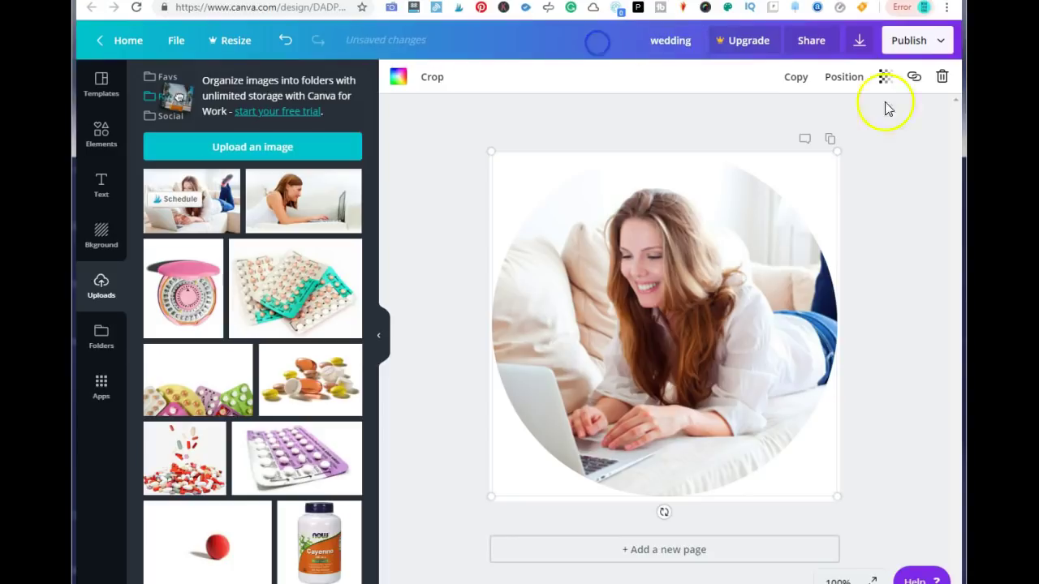
{"action": "left_click", "coordinate": [859, 40]}
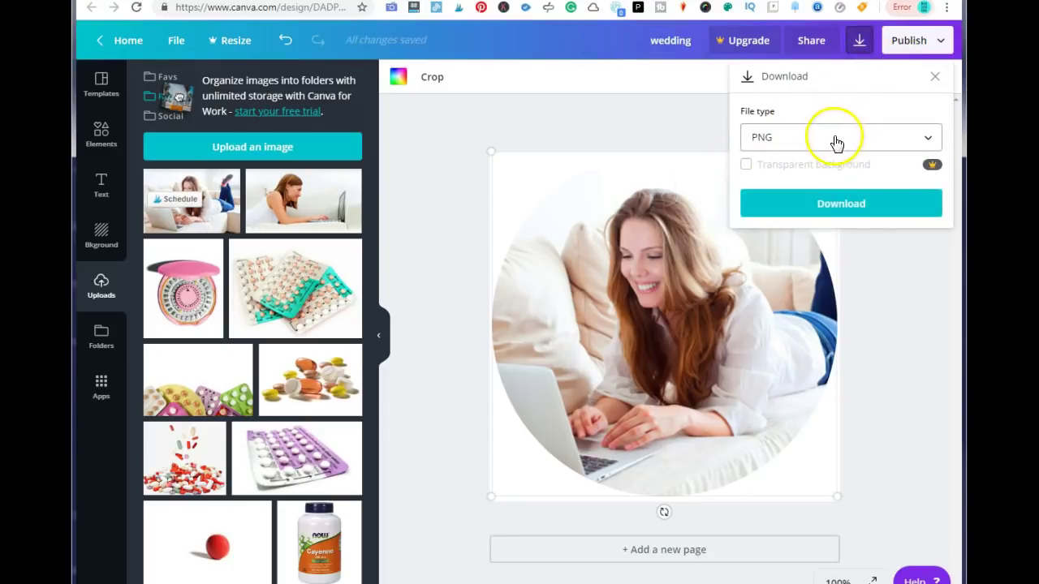
{"action": "left_click", "coordinate": [850, 205]}
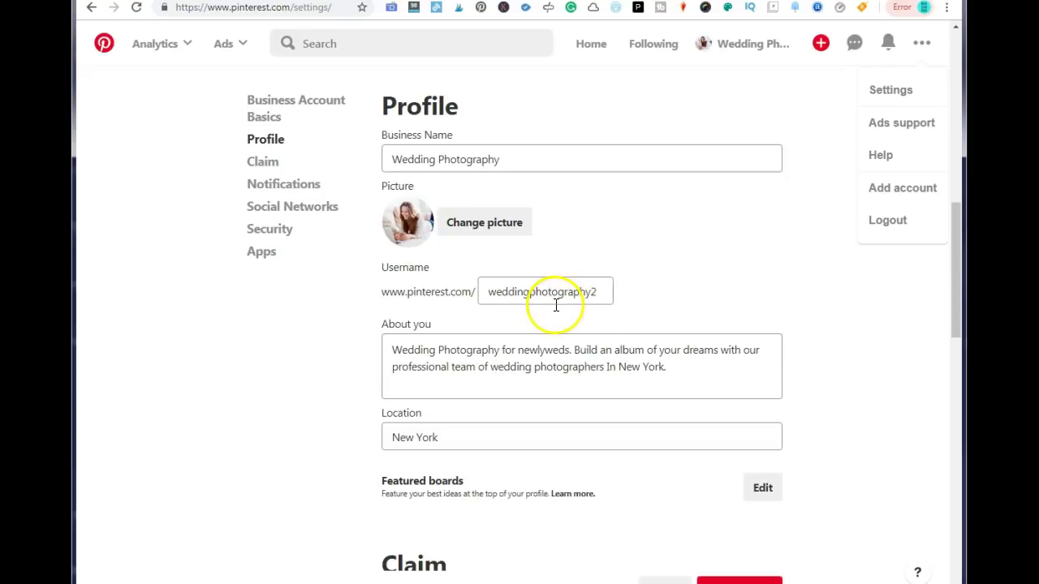
Switch back to the Pinterest settings and review the contact name, business name, username, About you text and country.
{"action": "scroll", "coordinate": [659, 280], "scroll_direction": "down", "scroll_amount": 3}
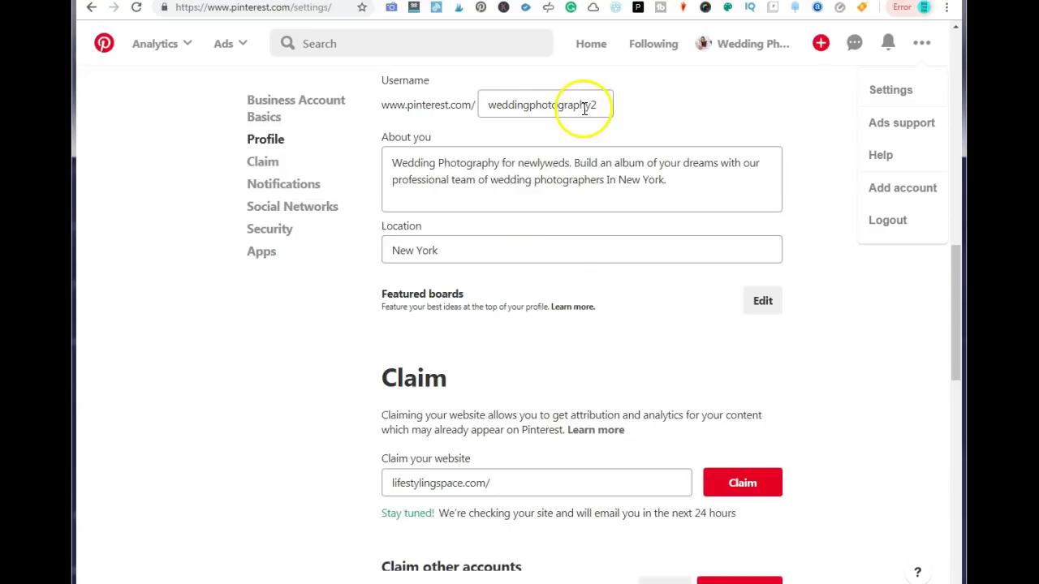
{"action": "scroll", "coordinate": [576, 163], "scroll_direction": "up", "scroll_amount": 1}
{"action": "scroll", "coordinate": [571, 172], "scroll_direction": "up", "scroll_amount": 4}
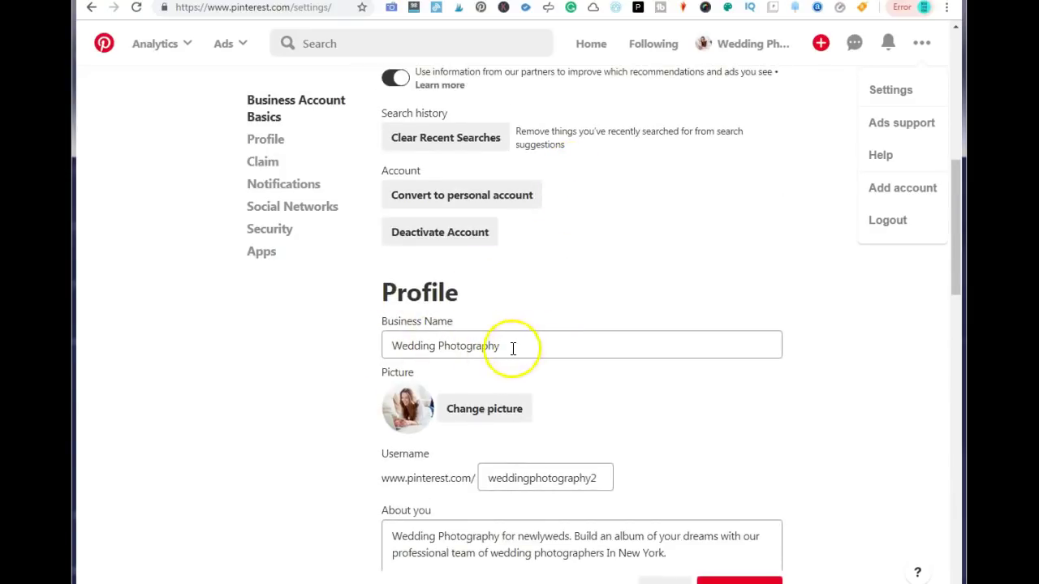
{"action": "scroll", "coordinate": [459, 288], "scroll_direction": "up", "scroll_amount": 3}
{"action": "scroll", "coordinate": [459, 287], "scroll_direction": "up", "scroll_amount": 2}
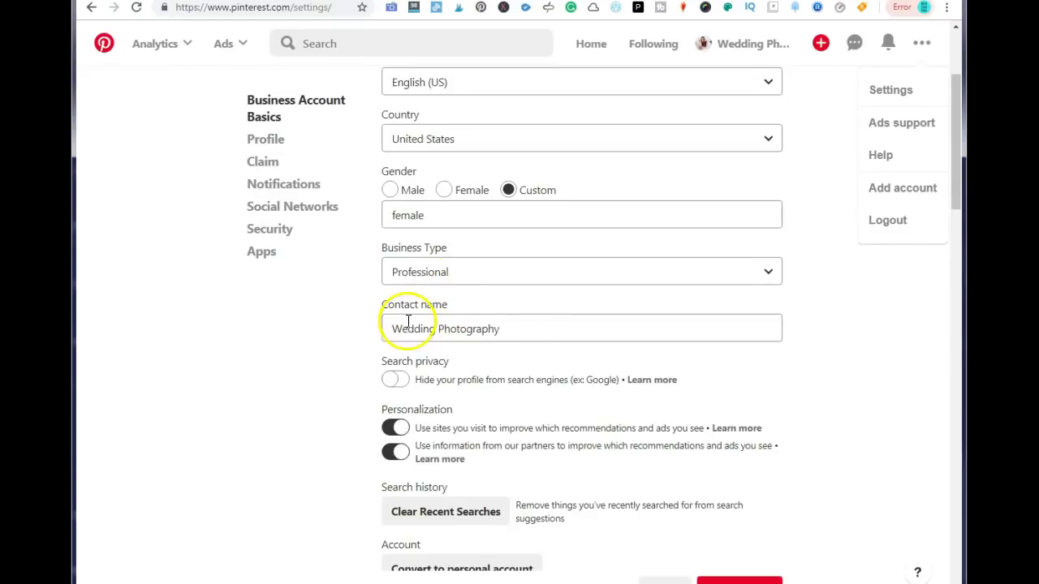
{"action": "scroll", "coordinate": [519, 330], "scroll_direction": "down", "scroll_amount": 10}
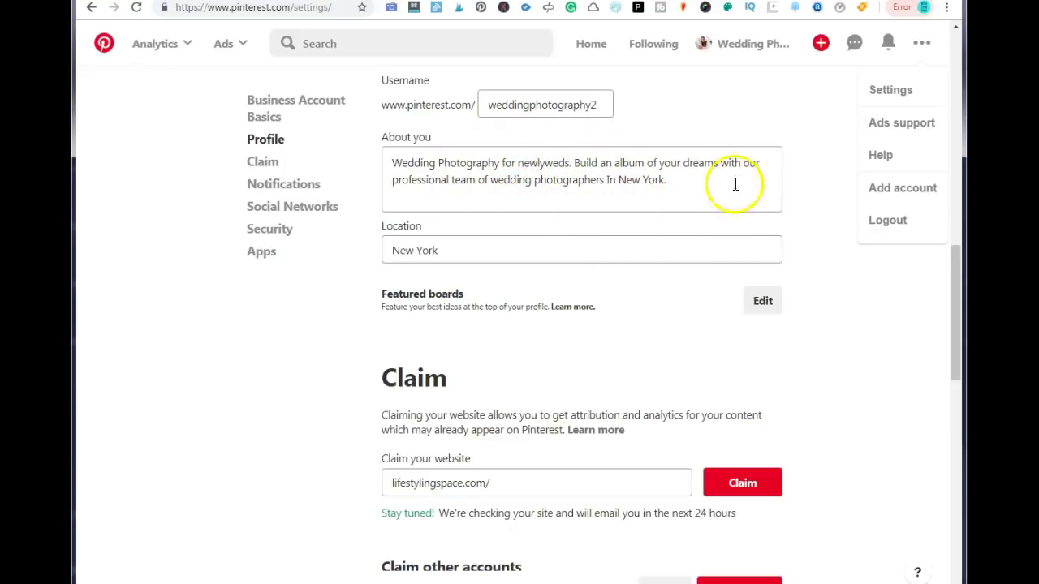
{"action": "type", "text": "."}
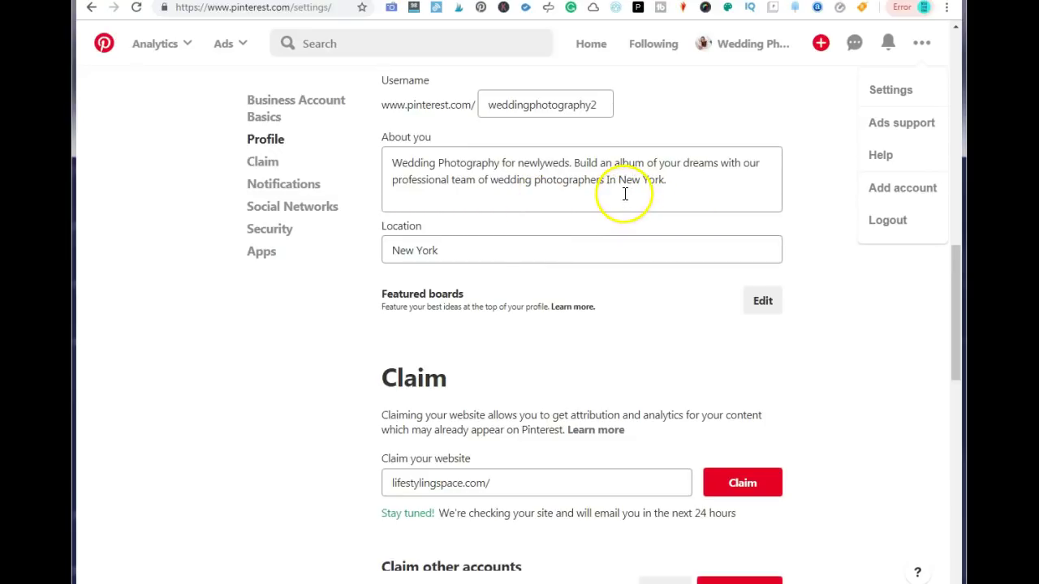
{"action": "scroll", "coordinate": [587, 219], "scroll_direction": "up", "scroll_amount": 10}
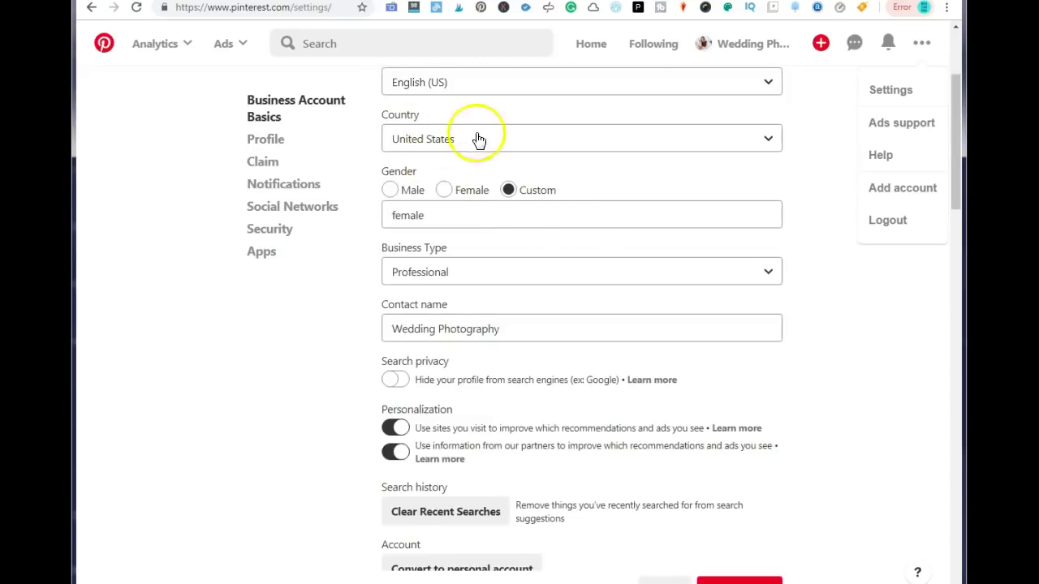
{"action": "scroll", "coordinate": [455, 145], "scroll_direction": "down", "scroll_amount": 10}
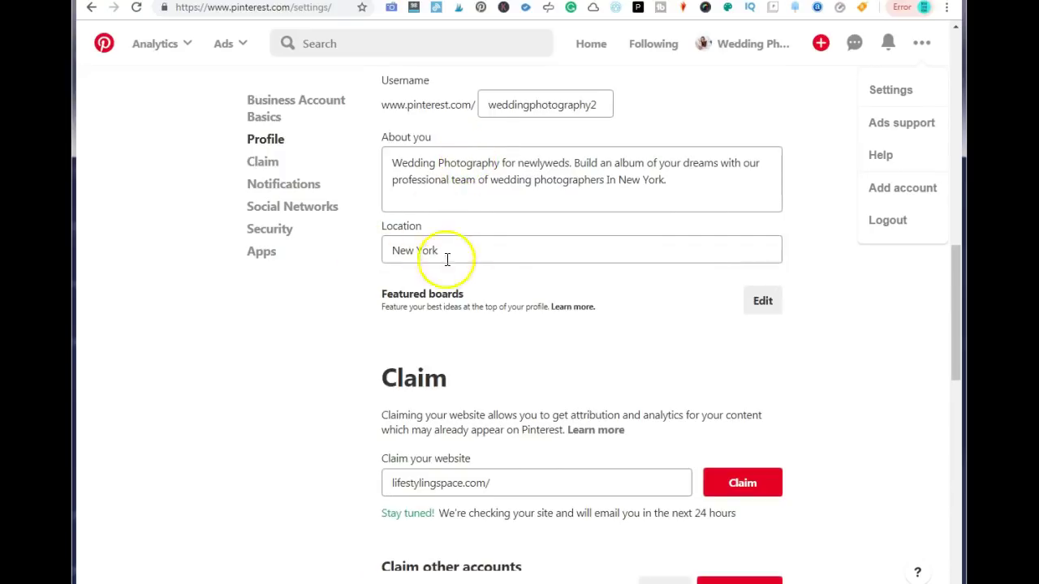
Examine the profile's Location field and the options for claiming a website and other accounts.
{"action": "left_click", "coordinate": [445, 262]}
{"action": "left_click", "coordinate": [448, 254]}
{"action": "left_click", "coordinate": [448, 254]}
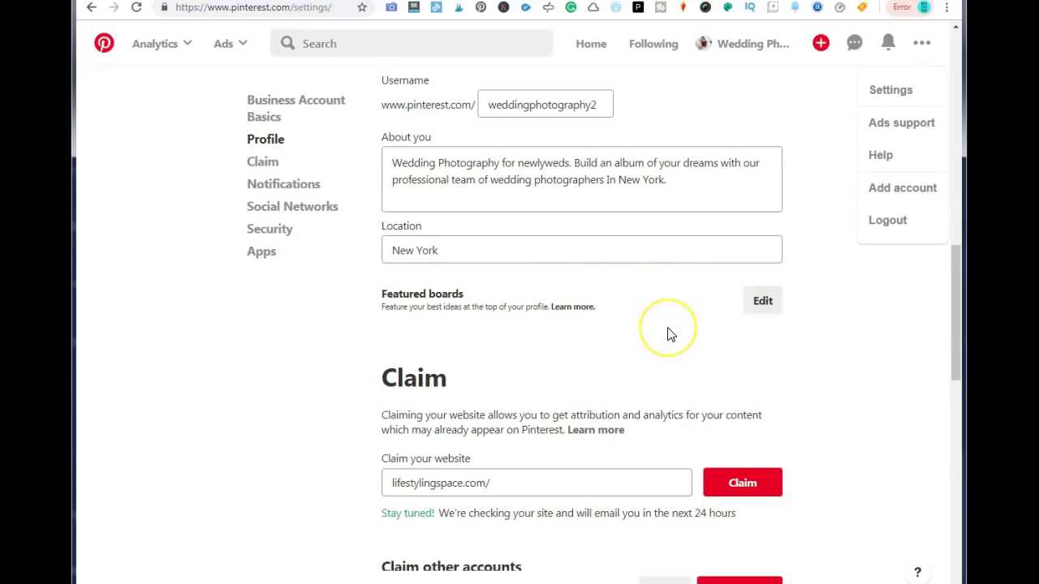
{"action": "scroll", "coordinate": [670, 334], "scroll_direction": "down", "scroll_amount": 2}
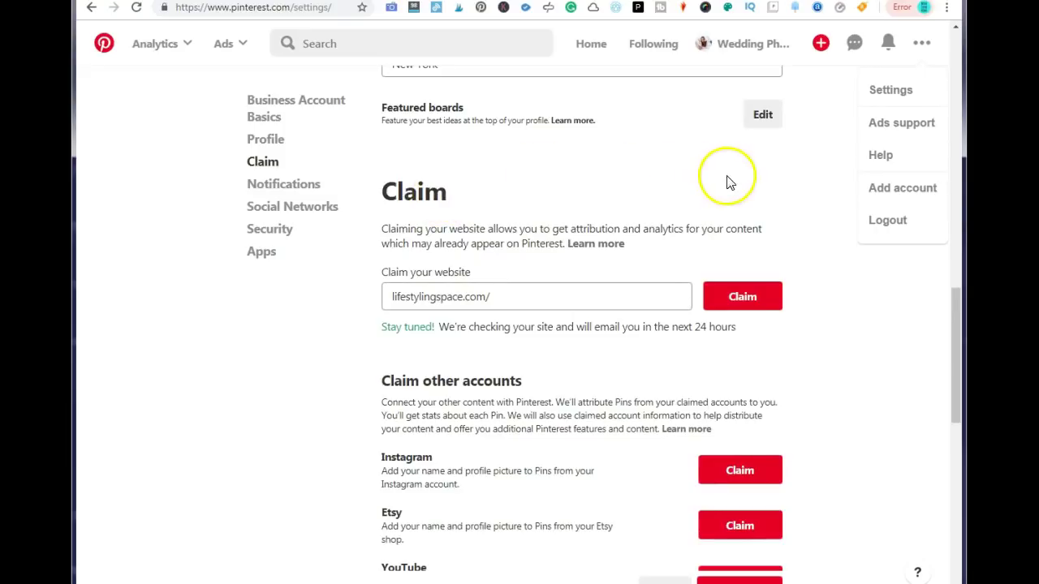
Start a claim for the website lifestylingspace.com with the Add HTML tag option and copy the whole meta tag.
{"action": "left_click", "coordinate": [509, 296]}
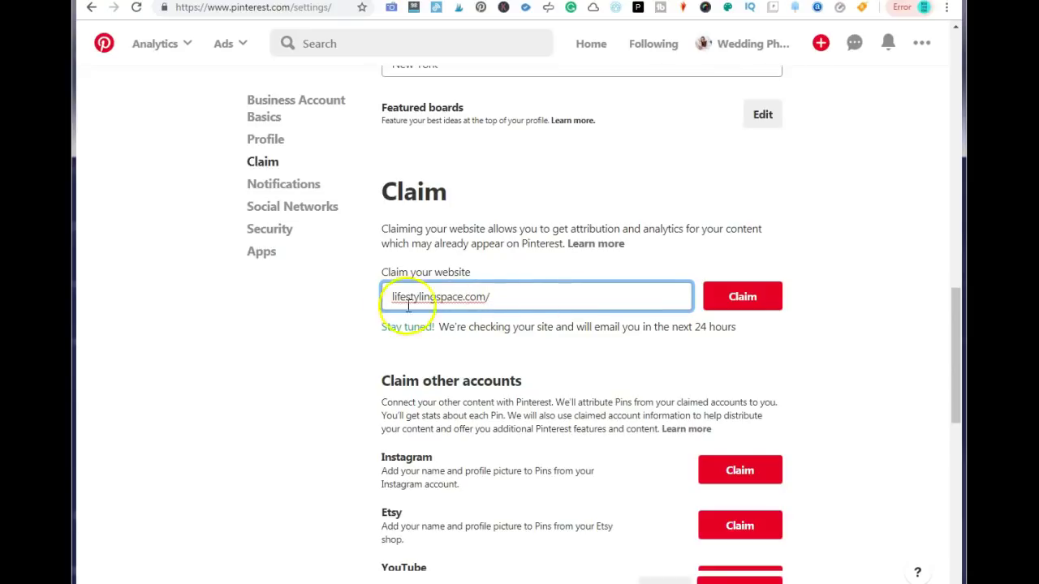
{"action": "left_click", "coordinate": [734, 302]}
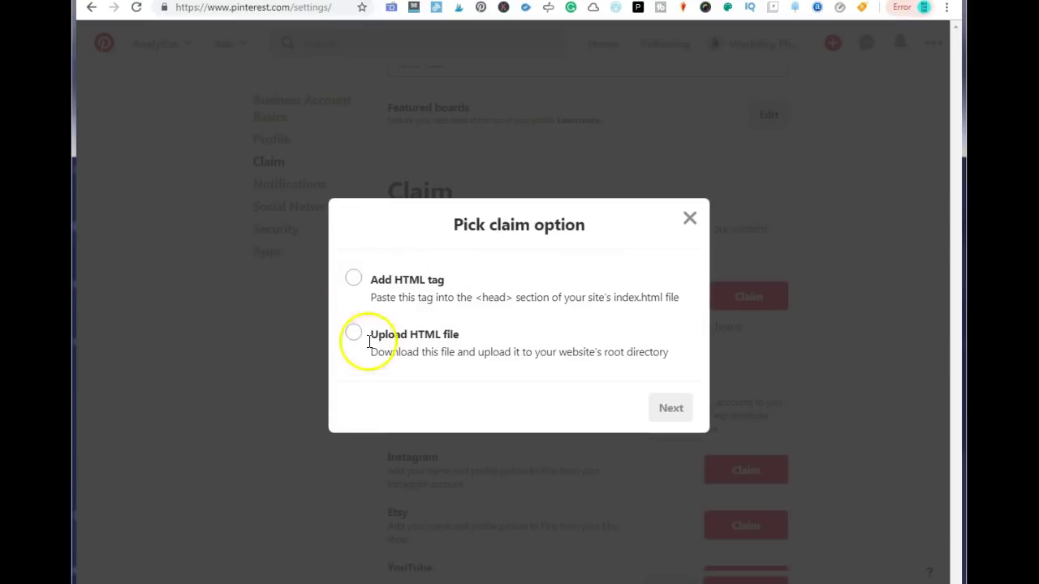
{"action": "left_click", "coordinate": [353, 278]}
{"action": "left_click", "coordinate": [538, 311]}
{"action": "left_click_drag", "start_coordinate": [595, 304], "coordinate": [352, 281]}
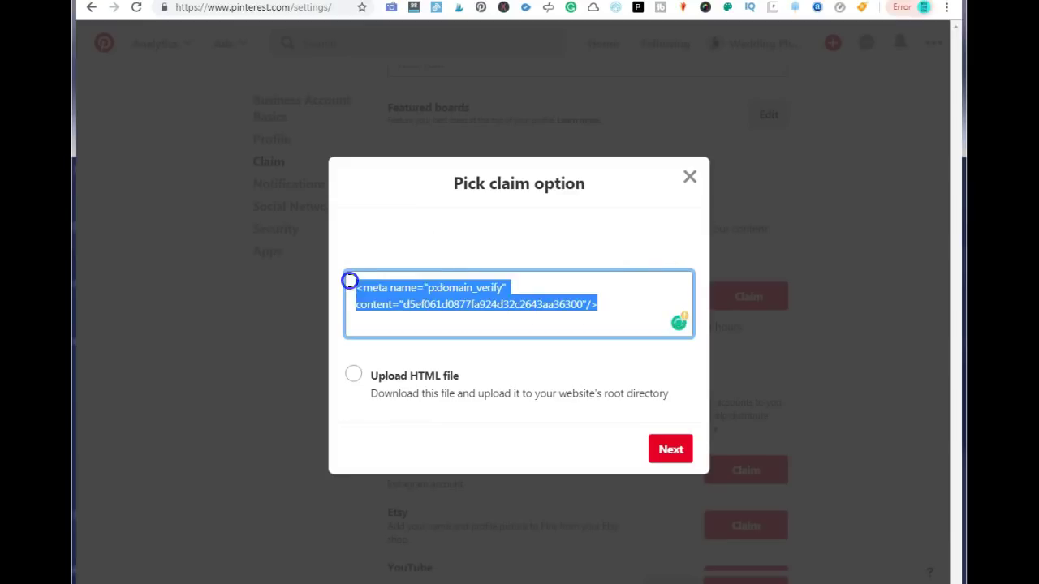
{"action": "right_click", "coordinate": [391, 302]}
{"action": "left_click", "coordinate": [429, 332]}
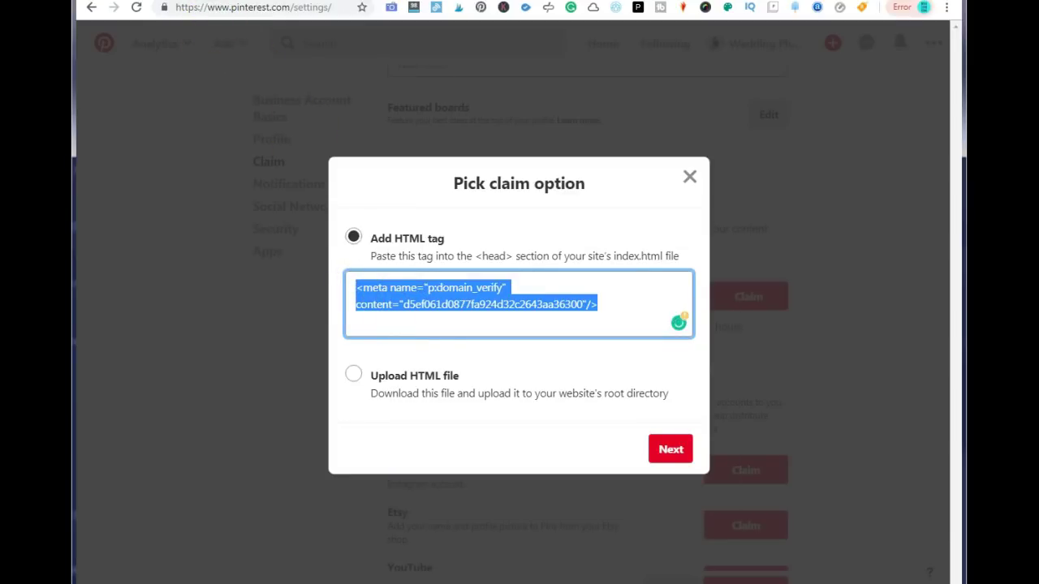
Switch to the WordPress dashboard and open the Theme Header file (header.php) of the SuperAds Lite theme for editing.
{"action": "key", "text": "ctrl+Tab"}
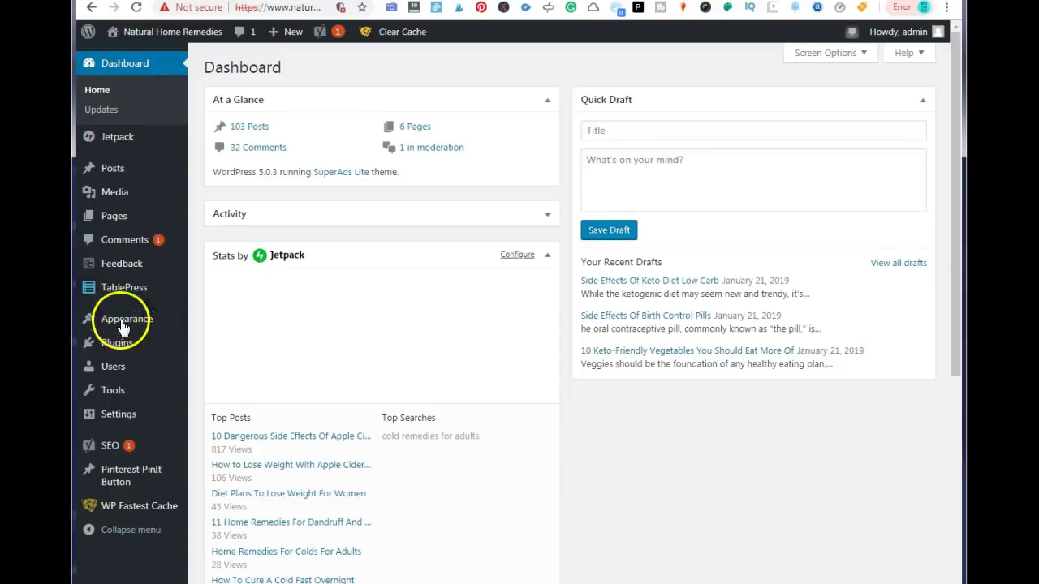
{"action": "mouse_move", "coordinate": [122, 327]}
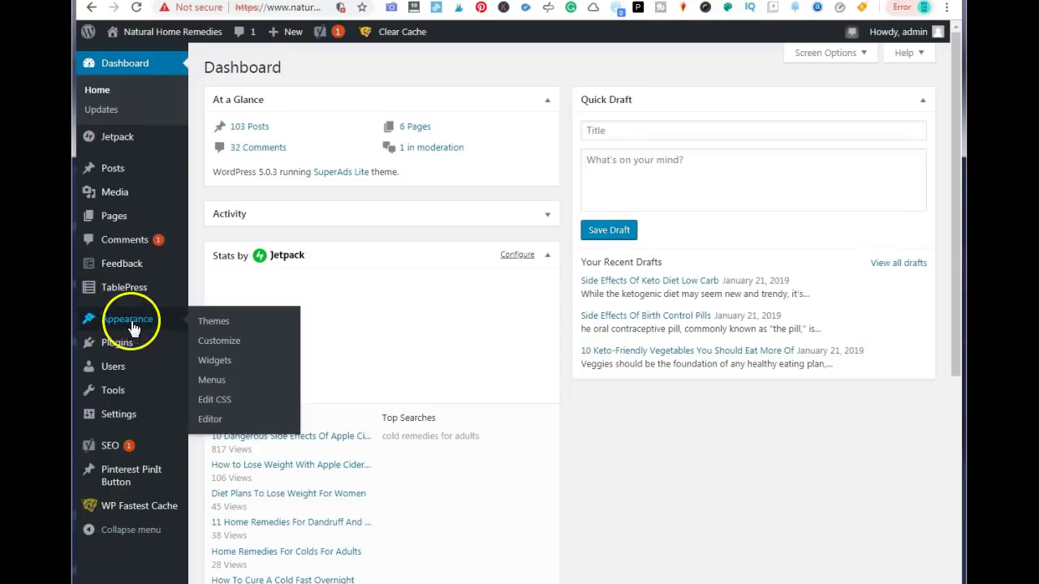
{"action": "left_click", "coordinate": [210, 419]}
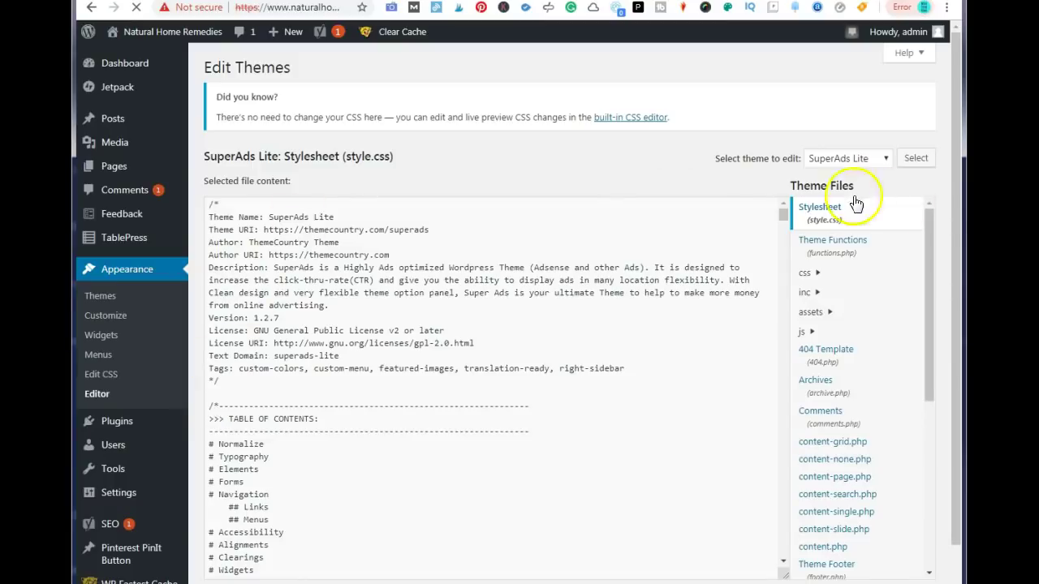
{"action": "left_click_drag", "start_coordinate": [928, 243], "coordinate": [933, 318]}
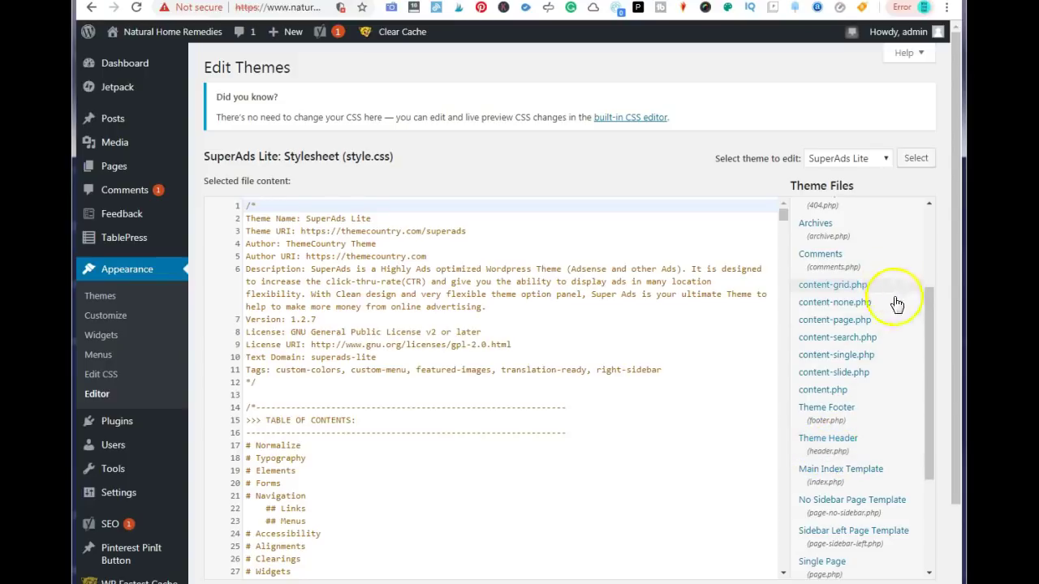
{"action": "left_click_drag", "start_coordinate": [928, 349], "coordinate": [932, 403]}
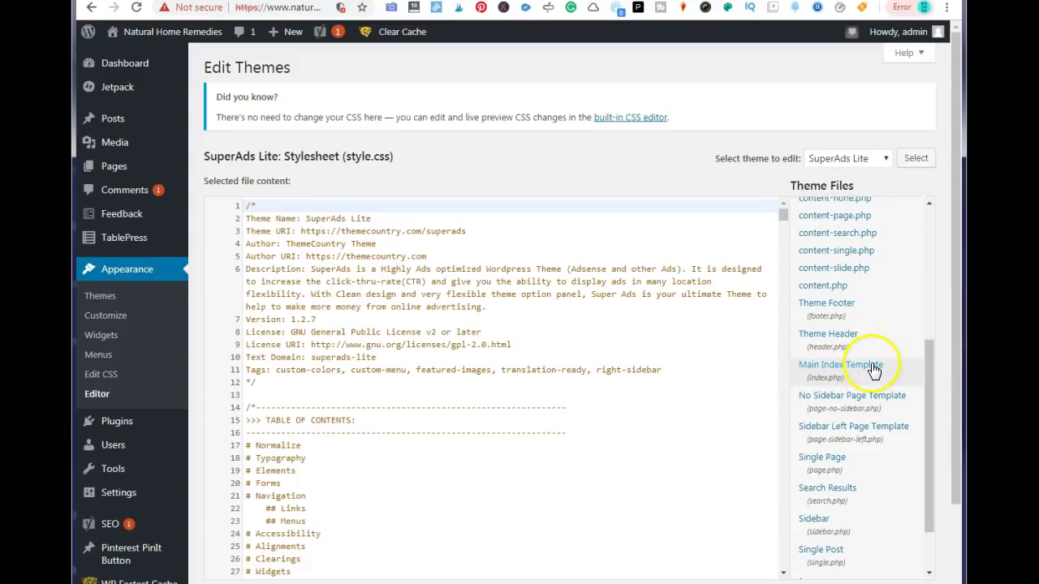
{"action": "left_click", "coordinate": [828, 340]}
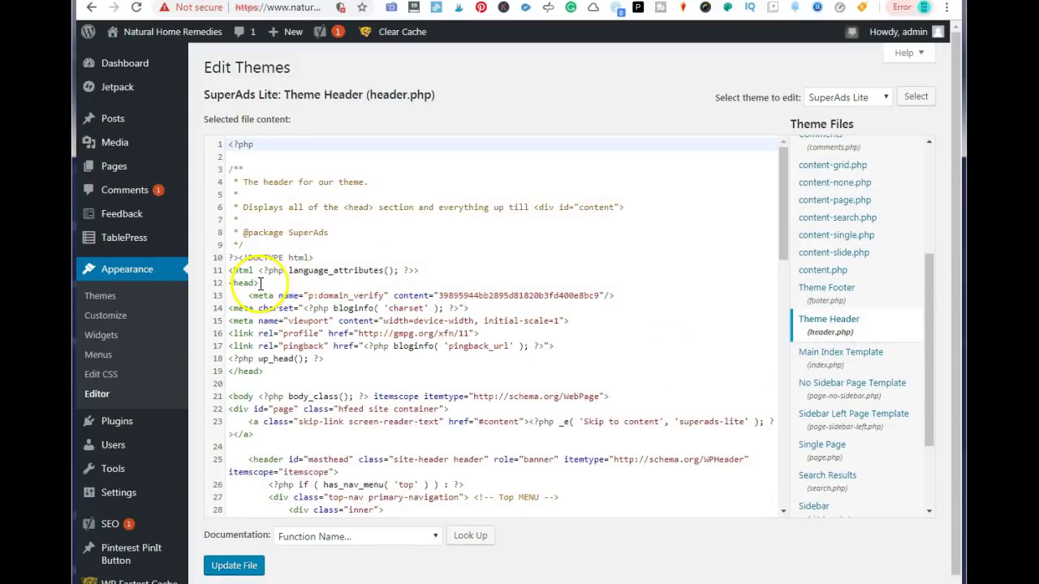
Paste the copied Pinterest domain verification tag on a new line directly below the opening <head> tag.
{"action": "left_click", "coordinate": [260, 282]}
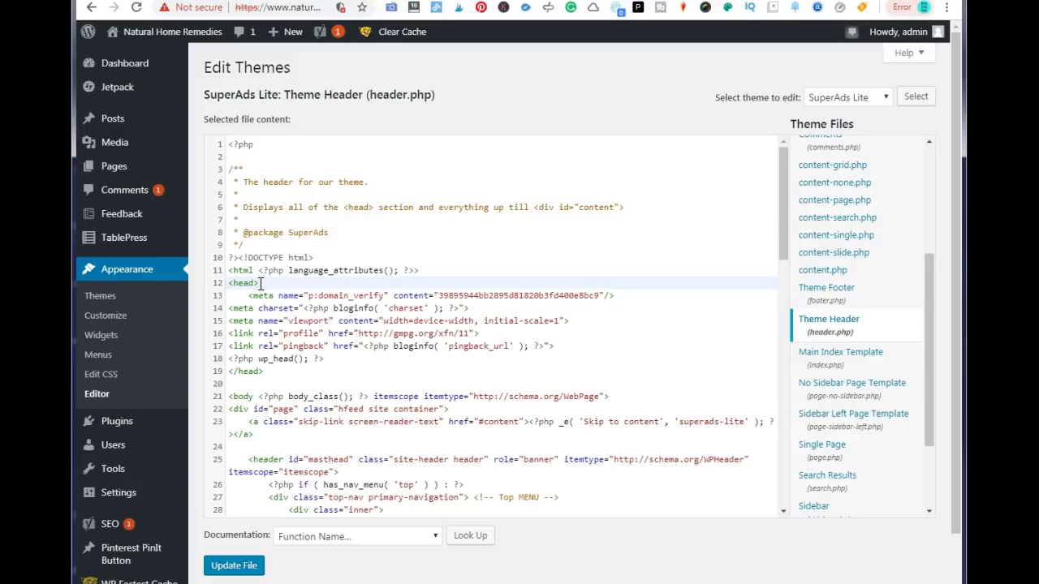
{"action": "key", "text": "Return"}
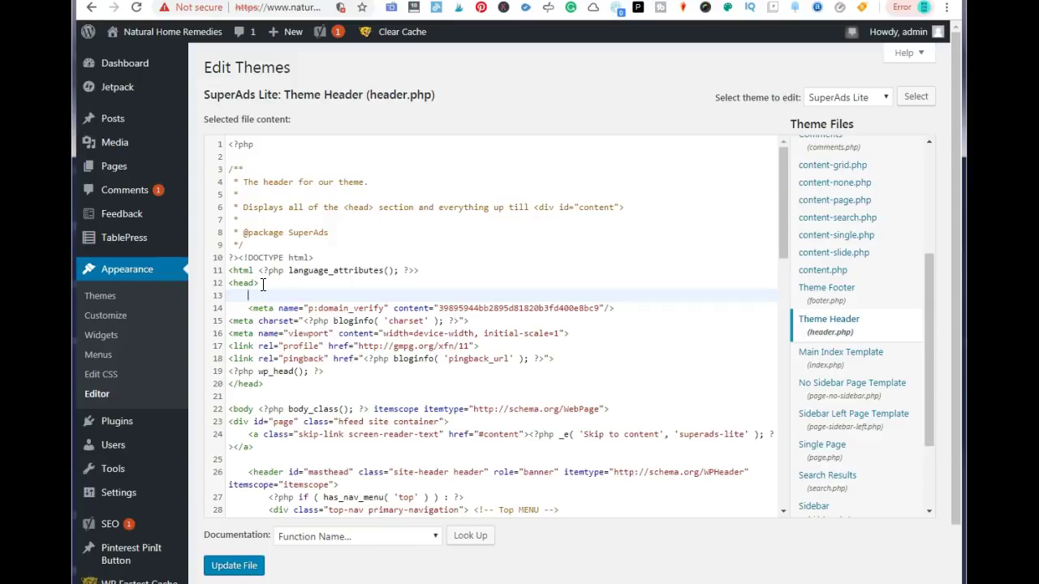
{"action": "right_click", "coordinate": [251, 290]}
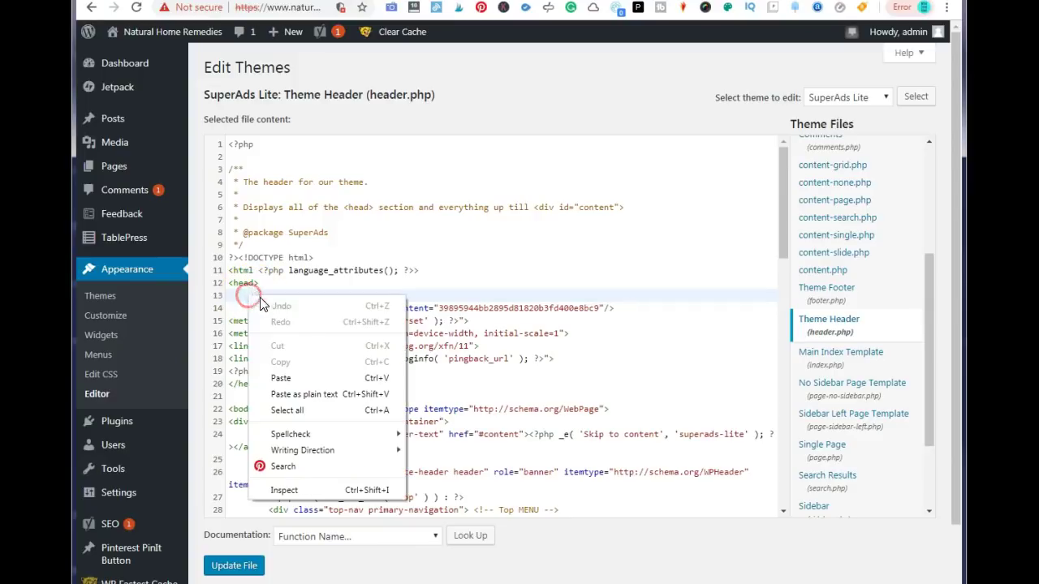
{"action": "left_click", "coordinate": [271, 372]}
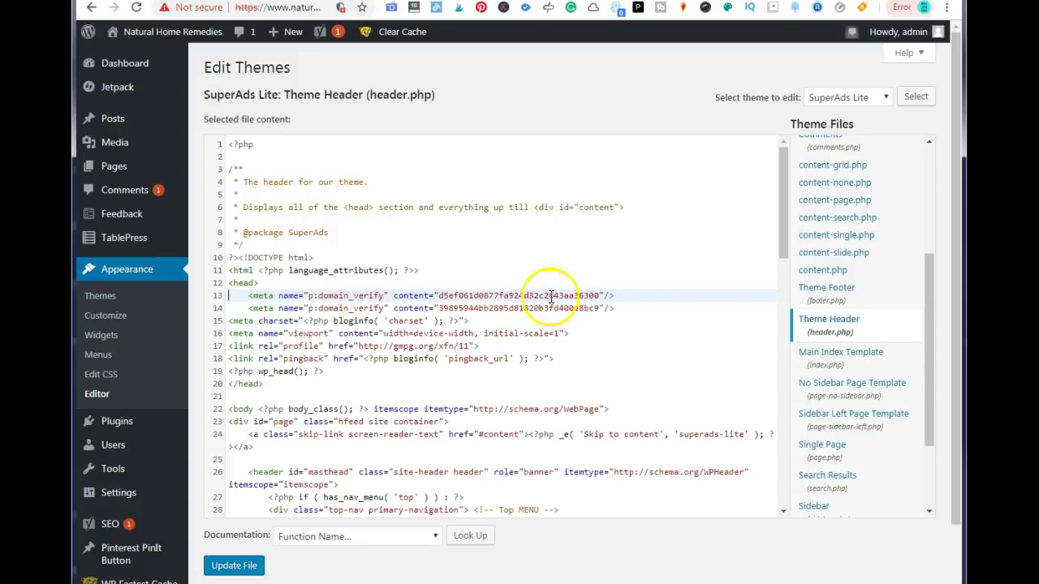
Delete the pasted verification tag and its empty line from header.php, and update the file.
{"action": "left_click_drag", "start_coordinate": [613, 295], "coordinate": [247, 295]}
{"action": "key", "text": "BackSpace"}
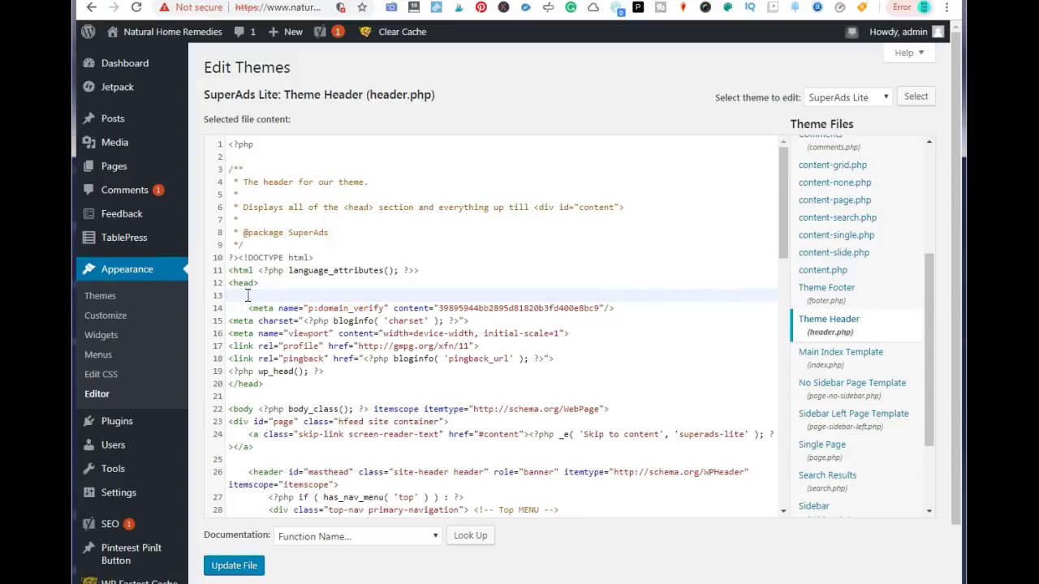
{"action": "key", "text": "BackSpace"}
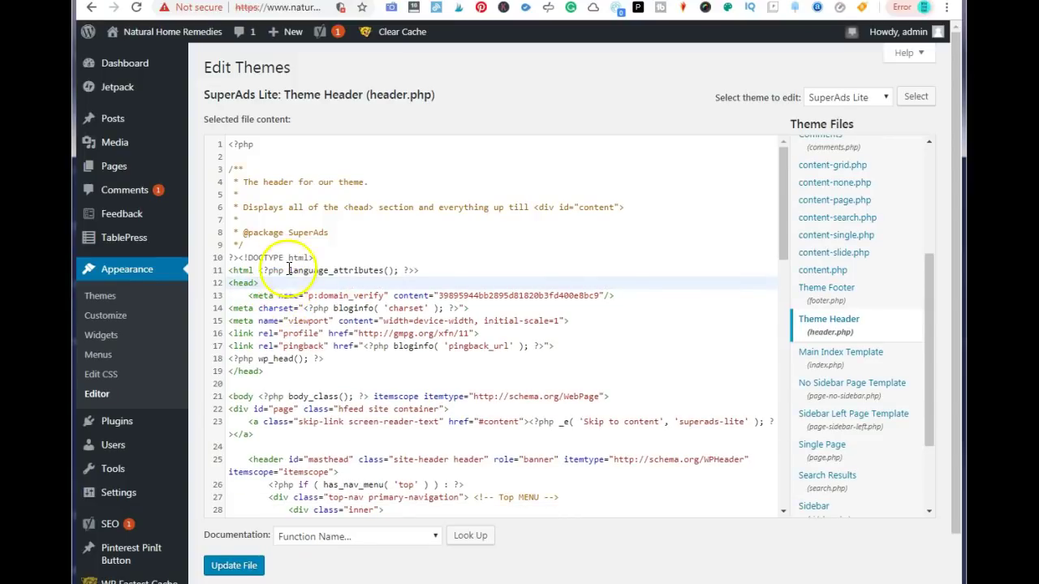
{"action": "left_click", "coordinate": [227, 565]}
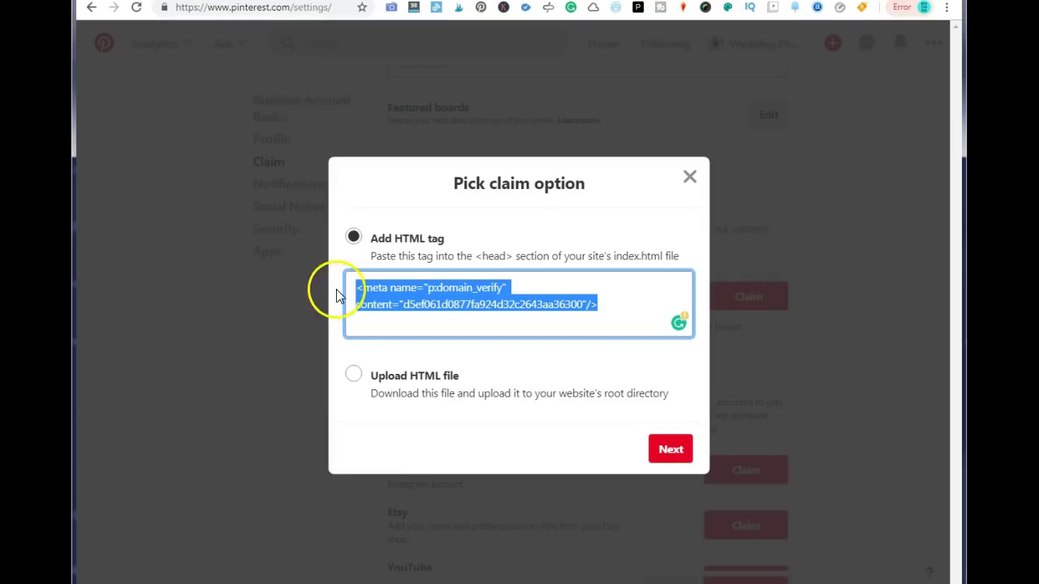
Switch back to Pinterest, close the claim options dialog and save the account settings.
{"action": "left_click", "coordinate": [688, 176]}
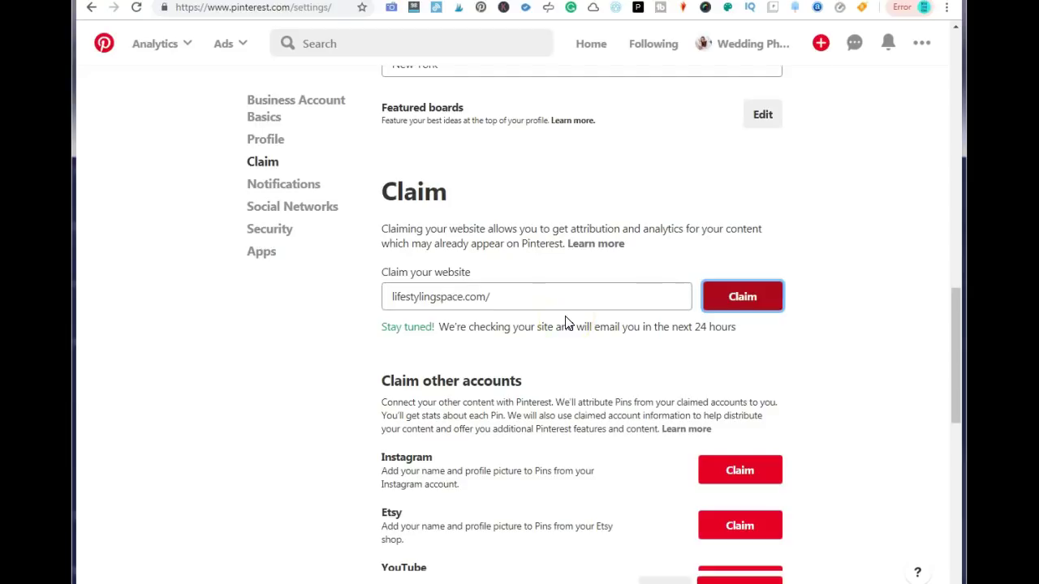
{"action": "scroll", "coordinate": [567, 322], "scroll_direction": "down", "scroll_amount": 10}
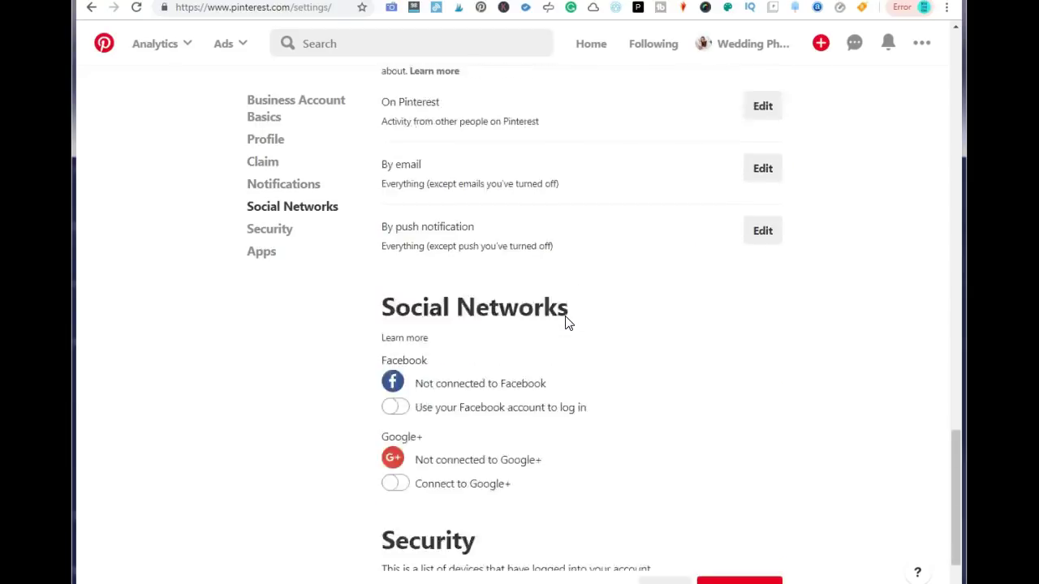
{"action": "left_click", "coordinate": [566, 322]}
{"action": "scroll", "coordinate": [565, 324], "scroll_direction": "up", "scroll_amount": 10}
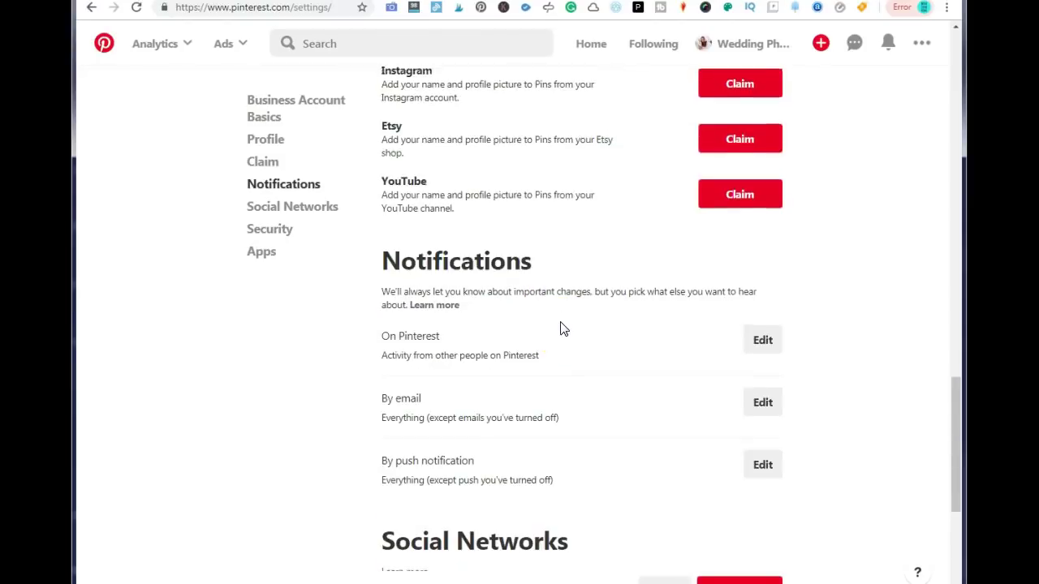
{"action": "scroll", "coordinate": [563, 329], "scroll_direction": "up", "scroll_amount": 10}
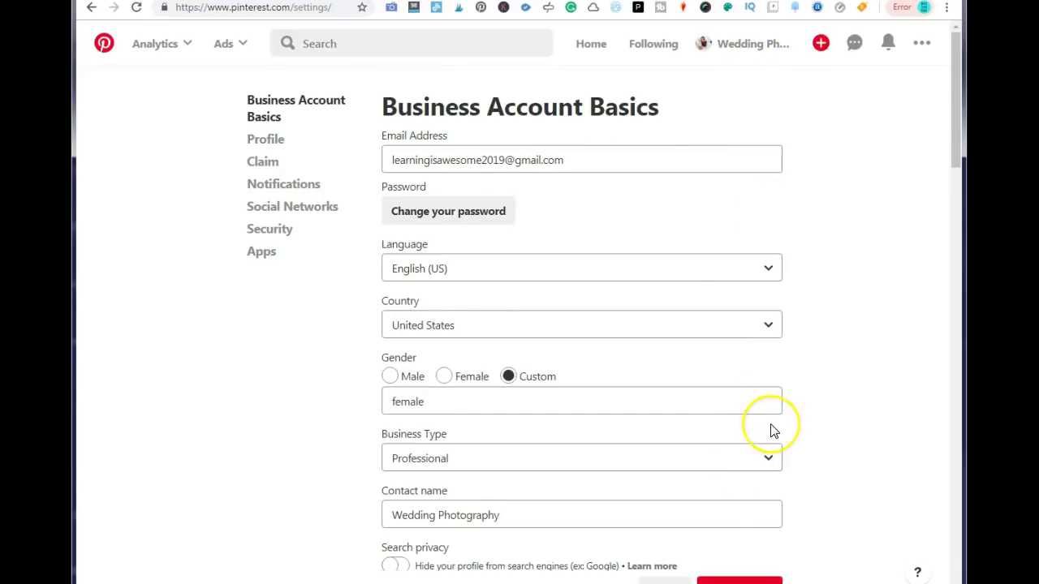
{"action": "scroll", "coordinate": [772, 432], "scroll_direction": "down", "scroll_amount": 15}
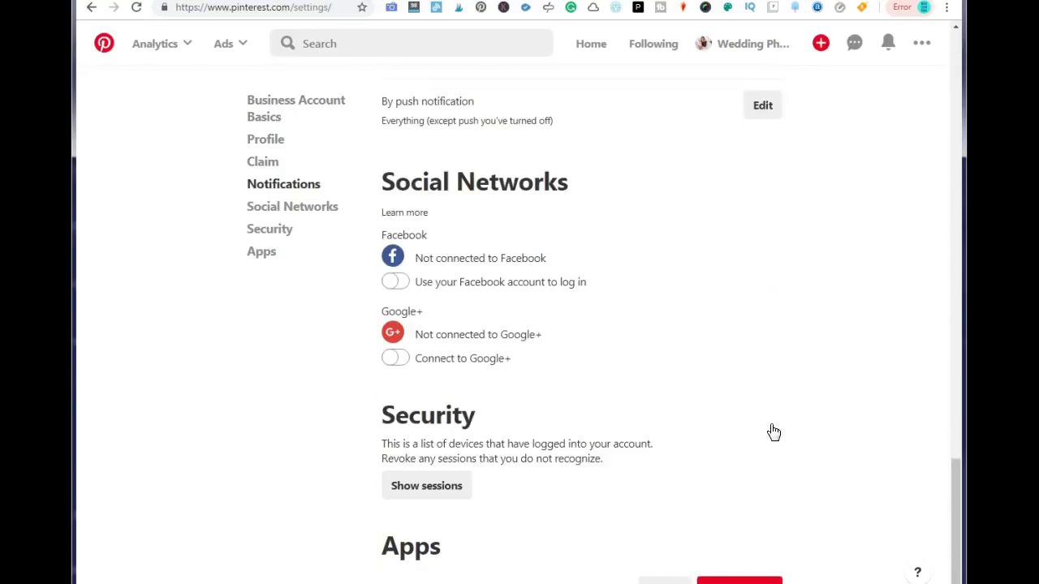
{"action": "scroll", "coordinate": [758, 441], "scroll_direction": "down", "scroll_amount": 1}
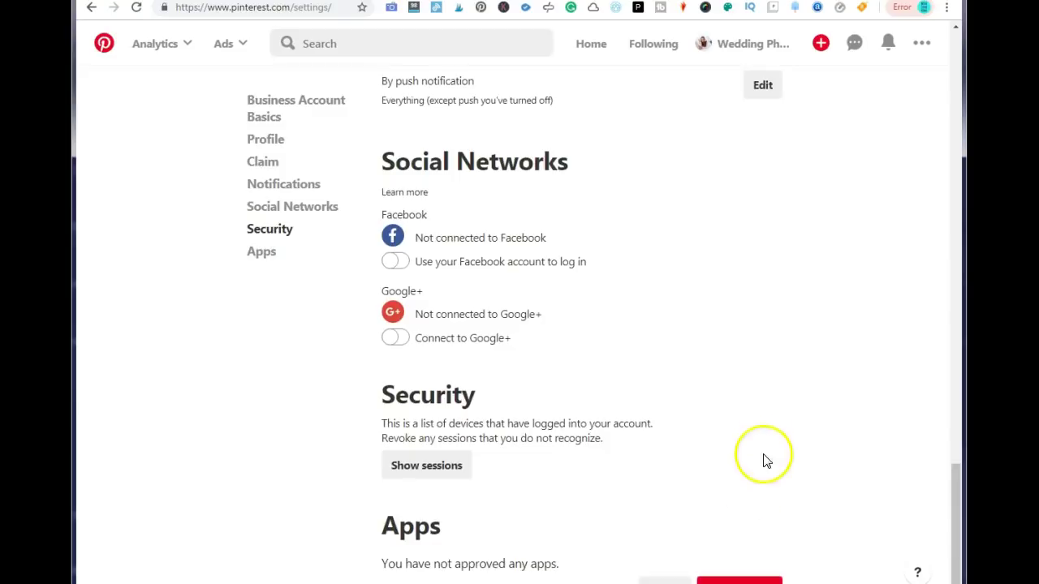
{"action": "left_click", "coordinate": [726, 580]}
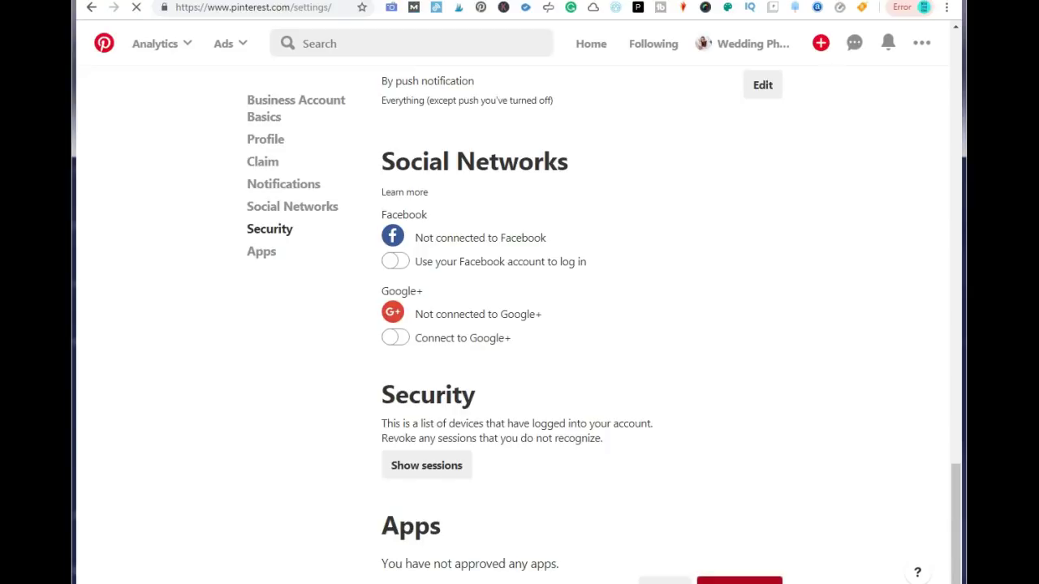
Open the Wedding Photography profile page and review its picture, location, website, description and latest pins.
{"action": "left_click", "coordinate": [710, 51]}
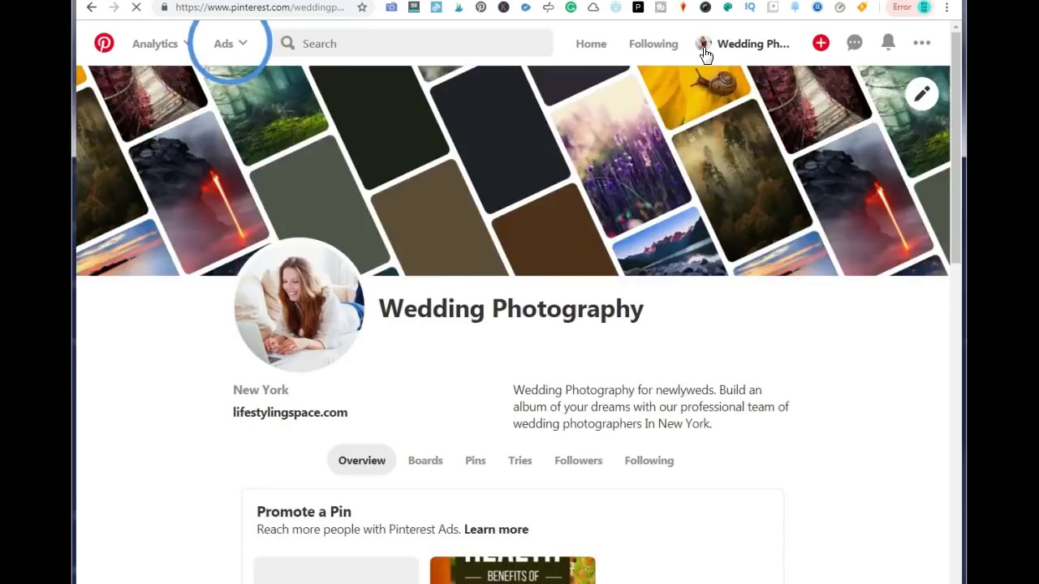
{"action": "left_click", "coordinate": [702, 68]}
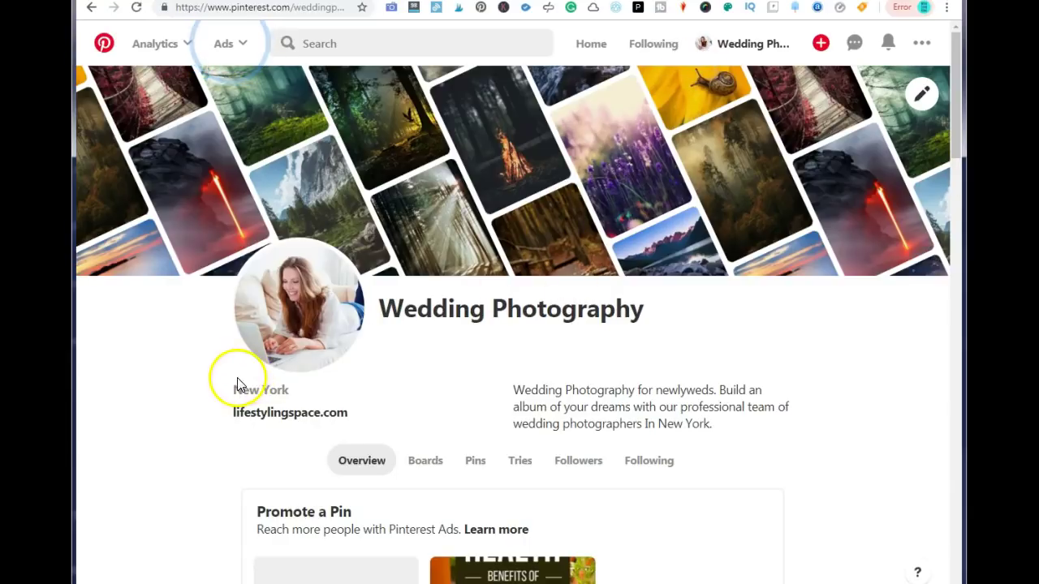
{"action": "scroll", "coordinate": [239, 375], "scroll_direction": "down", "scroll_amount": 2}
{"action": "scroll", "coordinate": [250, 366], "scroll_direction": "up", "scroll_amount": 2}
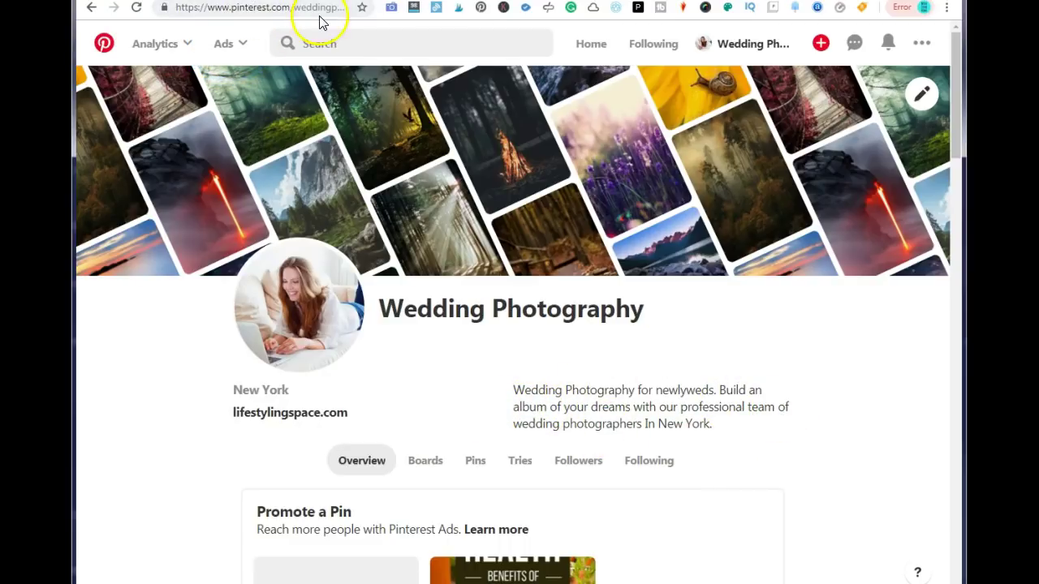
{"action": "scroll", "coordinate": [340, 316], "scroll_direction": "down", "scroll_amount": 3}
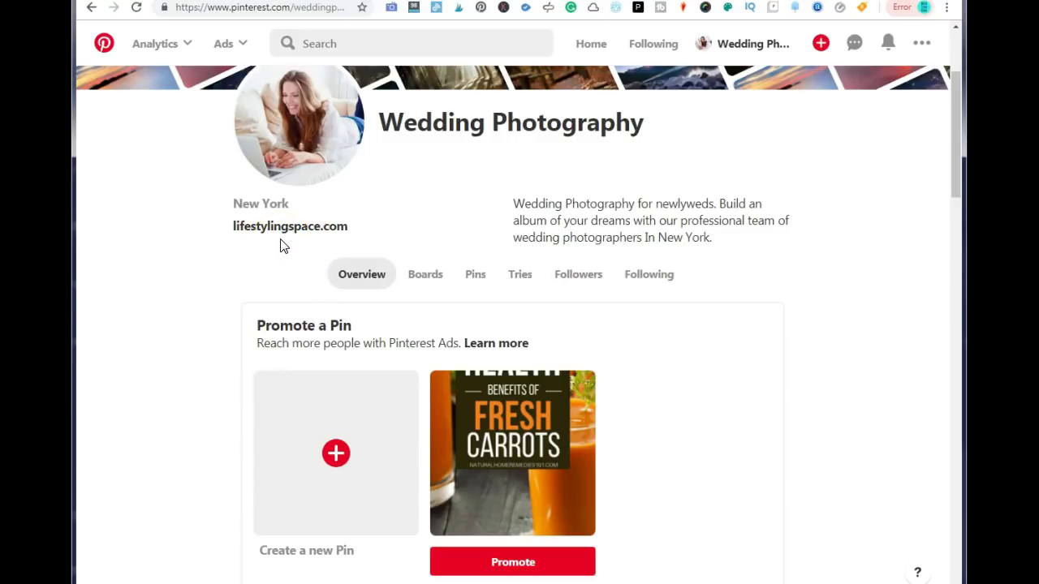
{"action": "scroll", "coordinate": [283, 246], "scroll_direction": "down", "scroll_amount": 5}
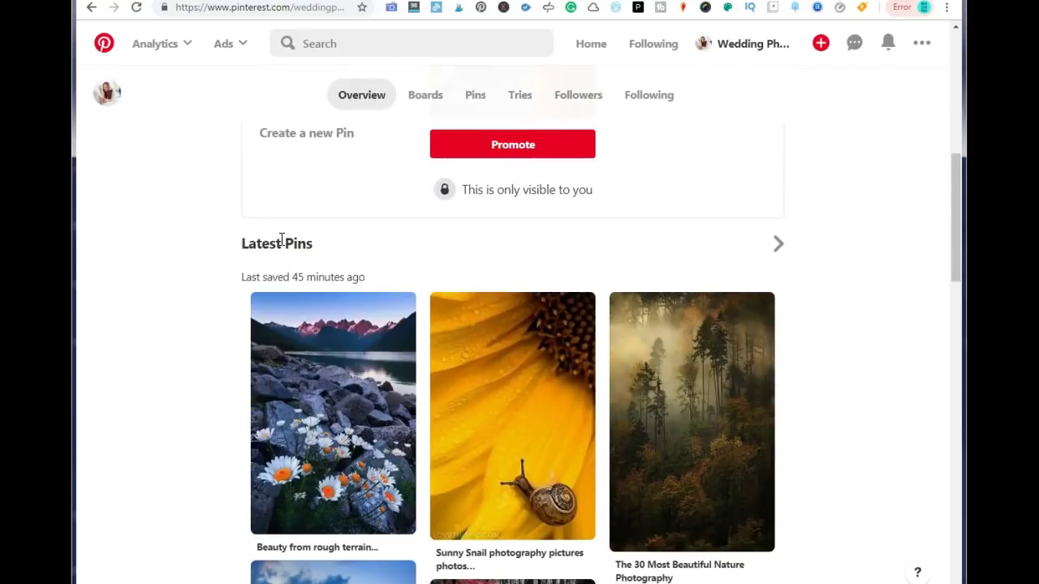
{"action": "scroll", "coordinate": [282, 239], "scroll_direction": "up", "scroll_amount": 5}
Show the profile's boards and look over the Nature photography and Wedding photography boards.
{"action": "left_click", "coordinate": [427, 276]}
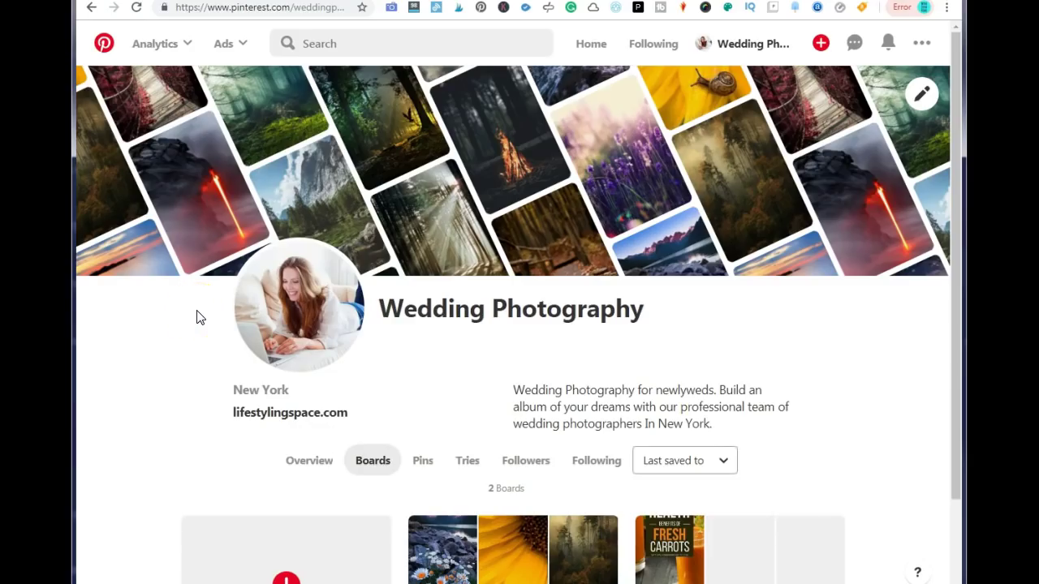
{"action": "scroll", "coordinate": [197, 317], "scroll_direction": "down", "scroll_amount": 2}
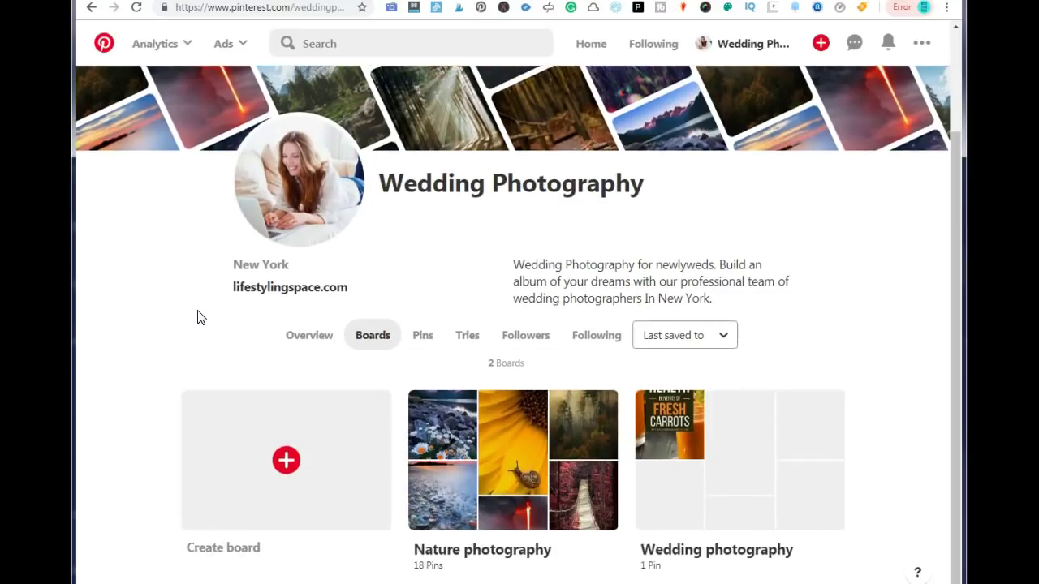
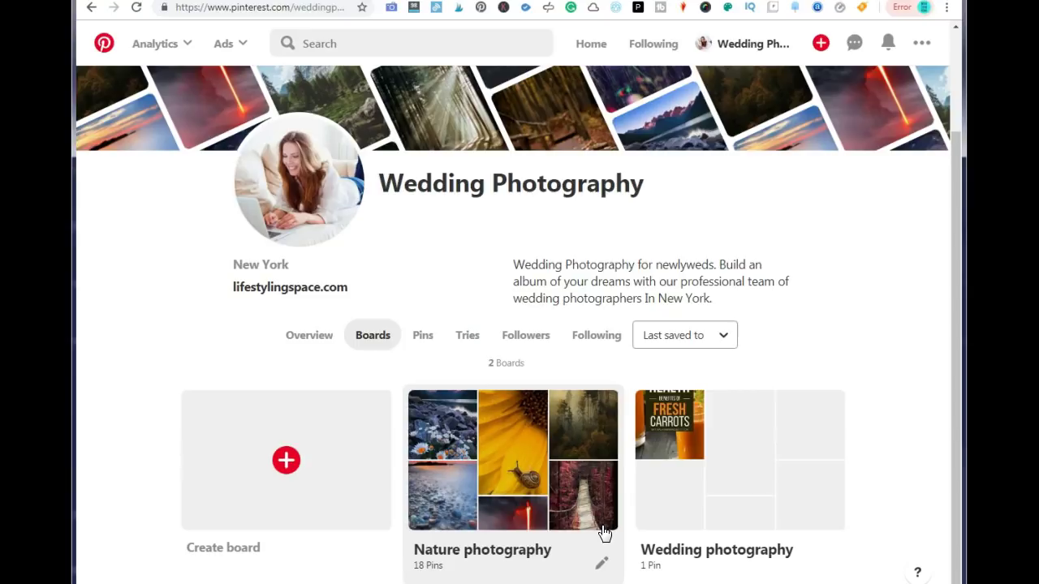
{"action": "left_click", "coordinate": [496, 523]}
Select the "weddingphotography2/boards/" part of the profile's web address.
{"action": "left_click", "coordinate": [290, 8]}
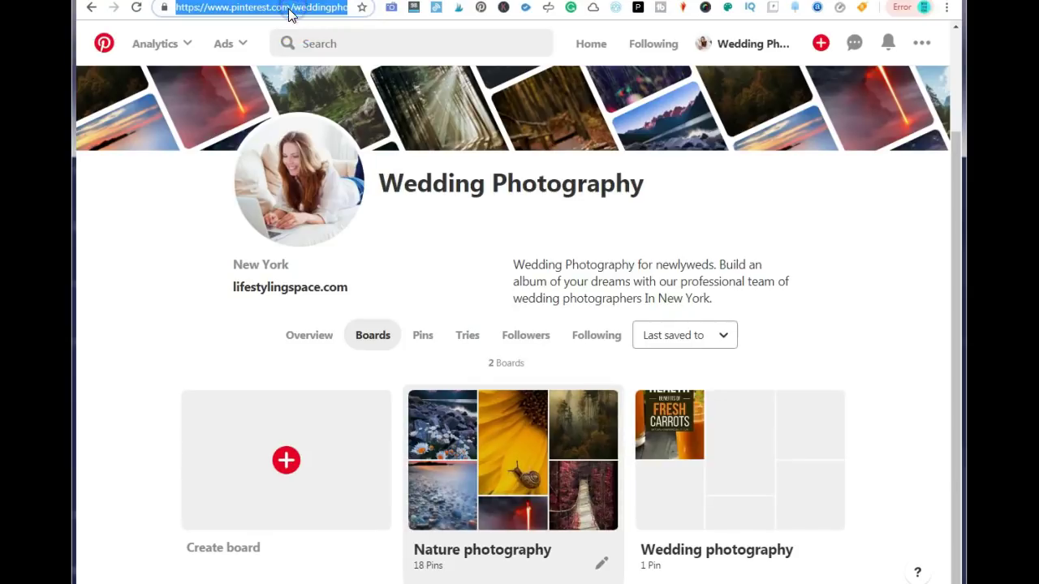
{"action": "left_click", "coordinate": [293, 9]}
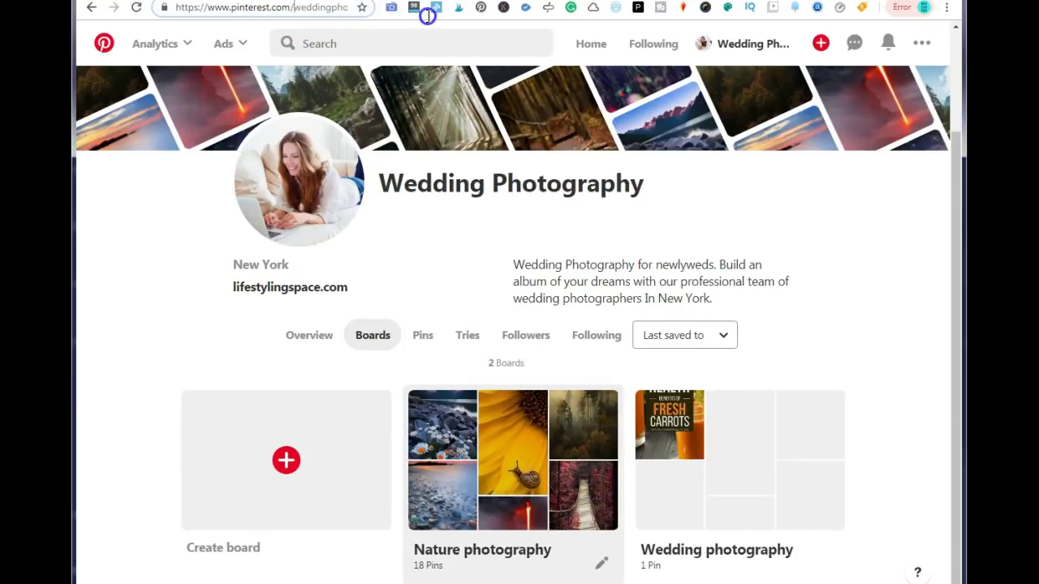
{"action": "key", "text": "shift+End"}
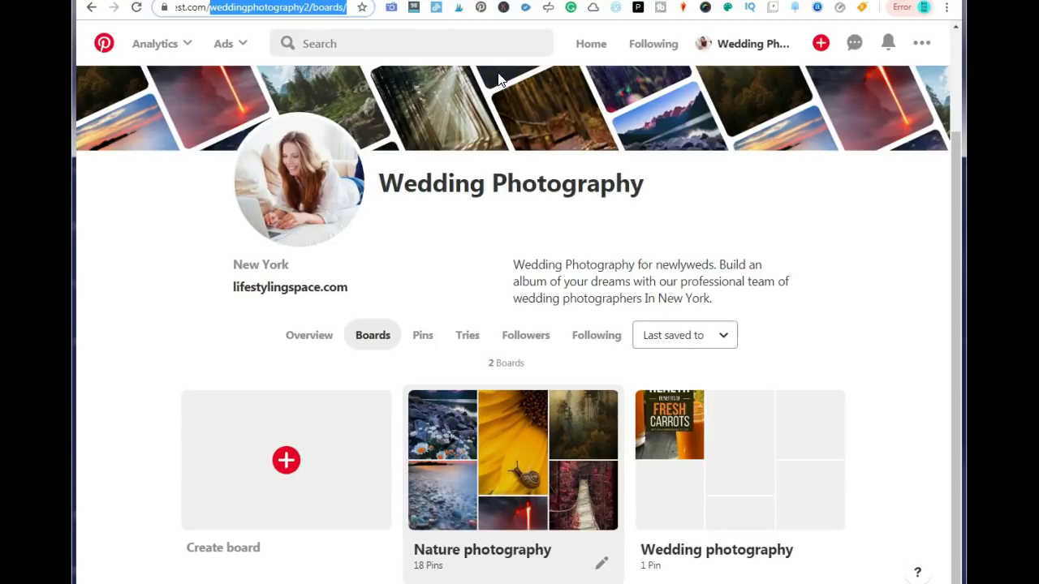
Replace the selected part of the web address with "topics/photography/" and open that Pinterest topic page.
{"action": "key", "text": "BackSpace"}
{"action": "type", "text": "topics"}
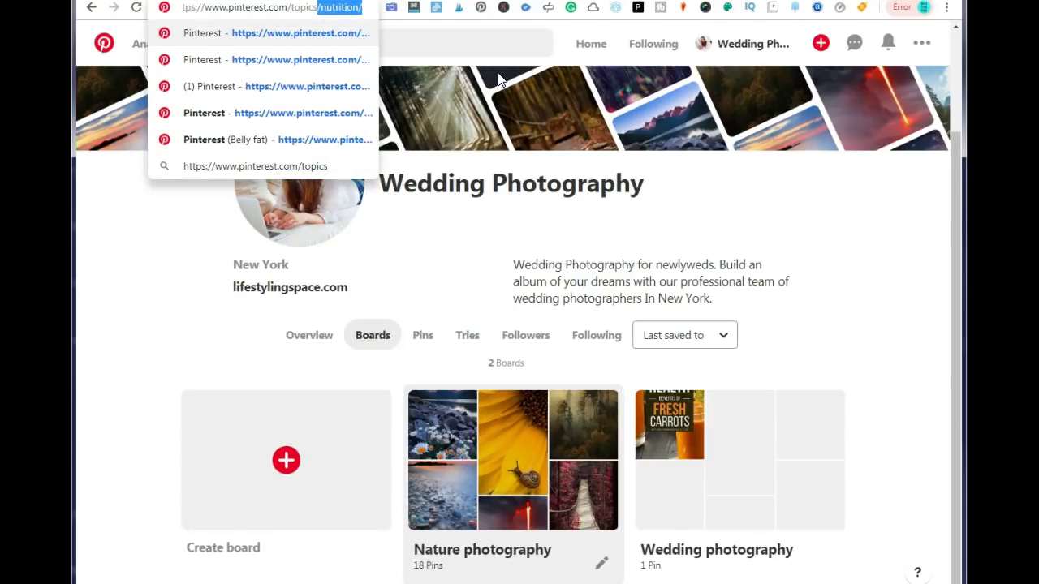
{"action": "type", "text": "/"}
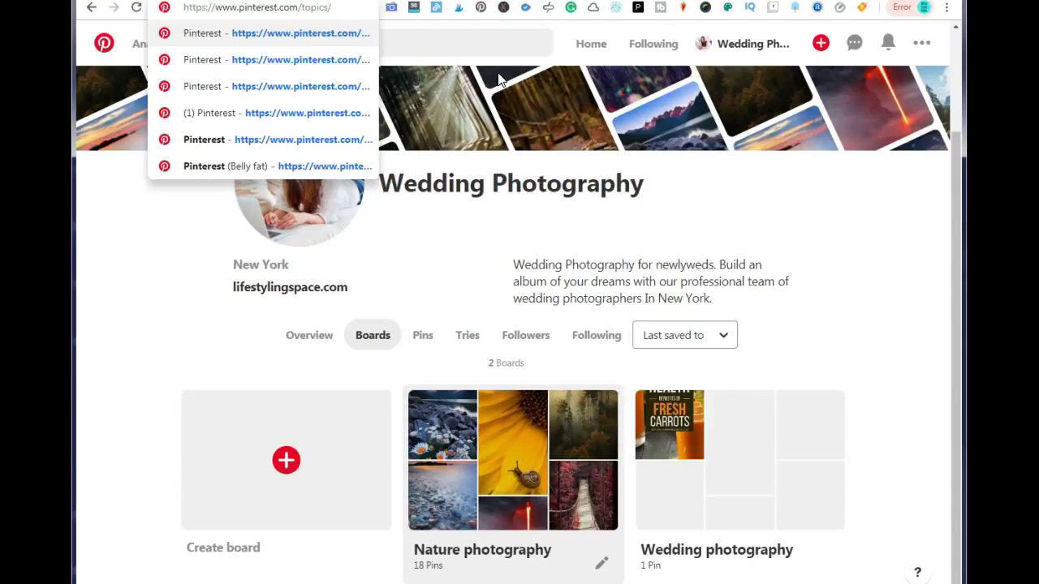
{"action": "type", "text": "photography"}
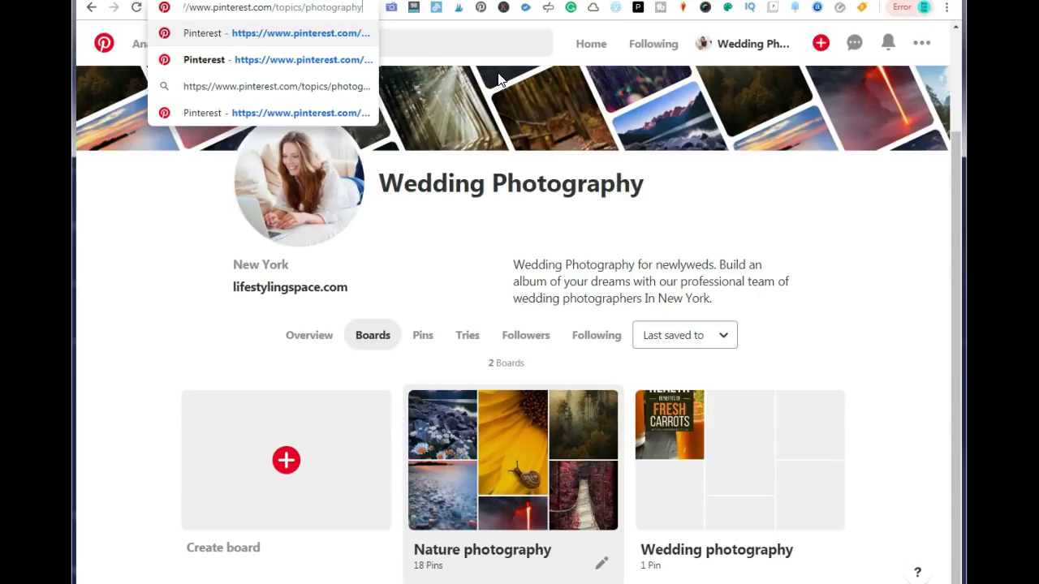
{"action": "type", "text": "/"}
{"action": "key", "text": "Return"}
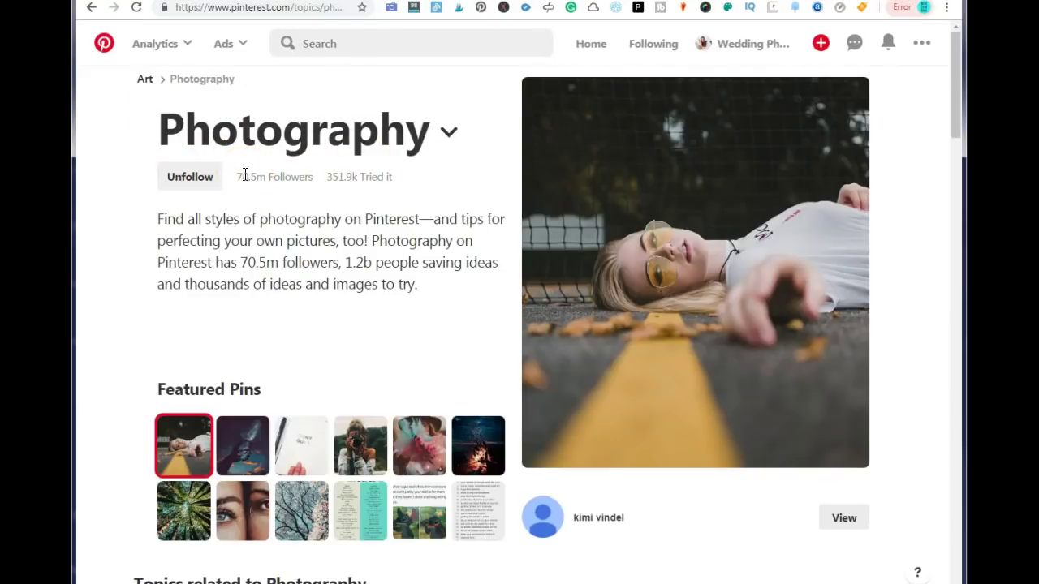
Open the related topics Nature photography, Street photography, Photography tips and Wedding photography in new tabs, and show further related topics.
{"action": "scroll", "coordinate": [245, 176], "scroll_direction": "down", "scroll_amount": 7}
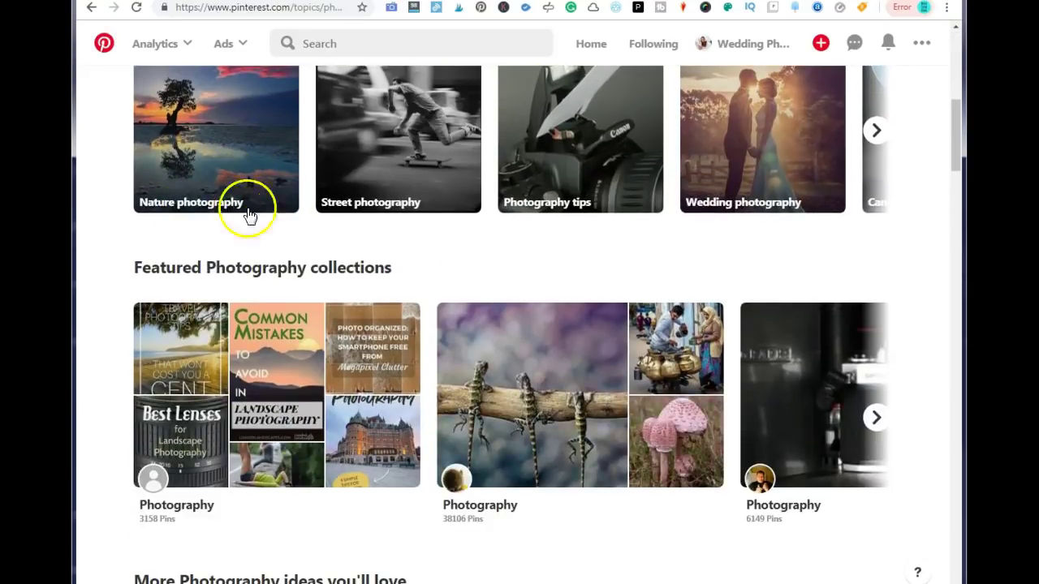
{"action": "right_click", "coordinate": [203, 206]}
{"action": "left_click", "coordinate": [213, 215]}
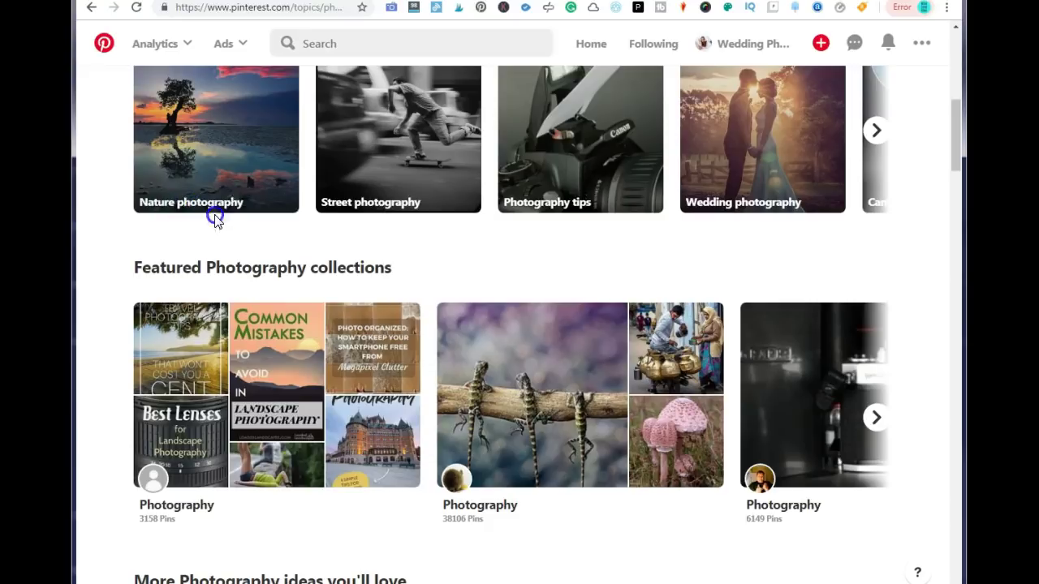
{"action": "right_click", "coordinate": [369, 213]}
{"action": "left_click", "coordinate": [408, 211]}
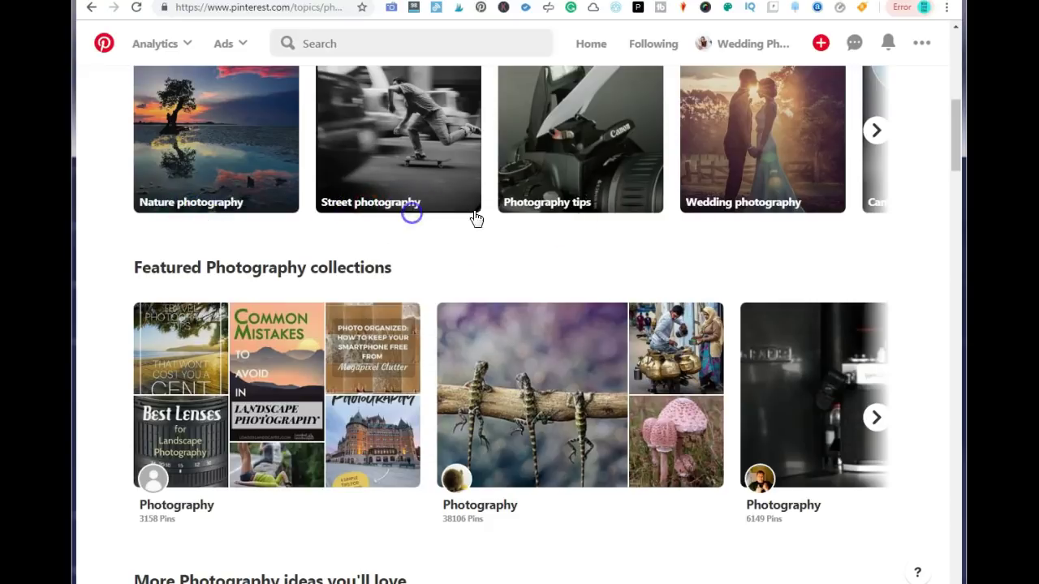
{"action": "right_click", "coordinate": [548, 209]}
{"action": "left_click", "coordinate": [591, 212]}
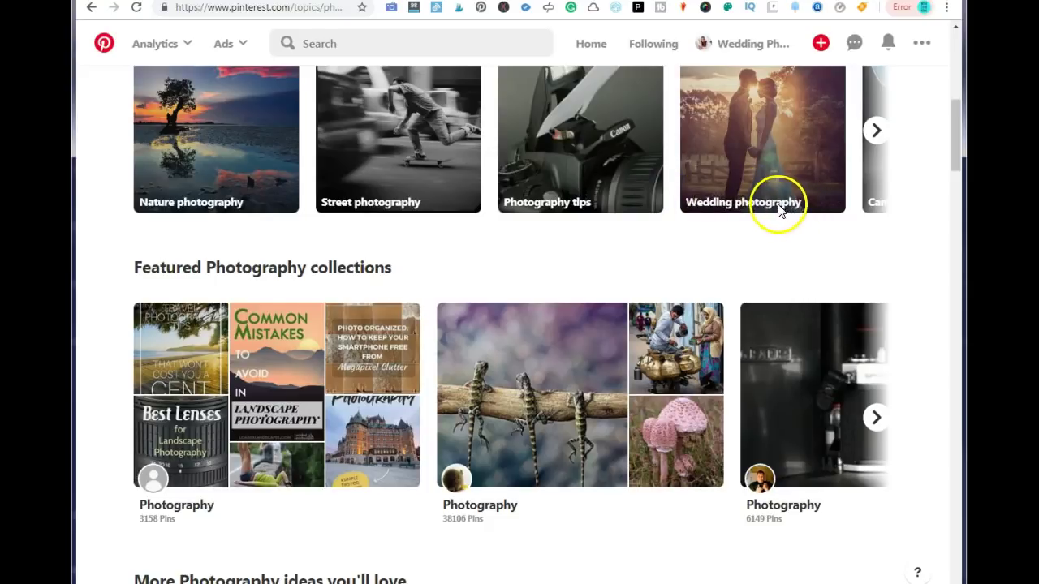
{"action": "right_click", "coordinate": [718, 220]}
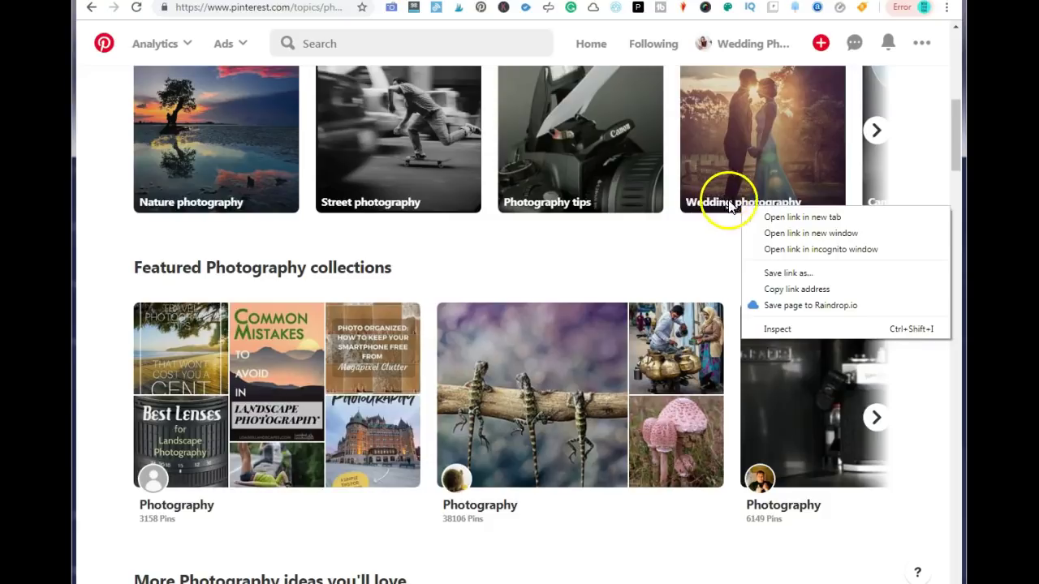
{"action": "left_click", "coordinate": [778, 220]}
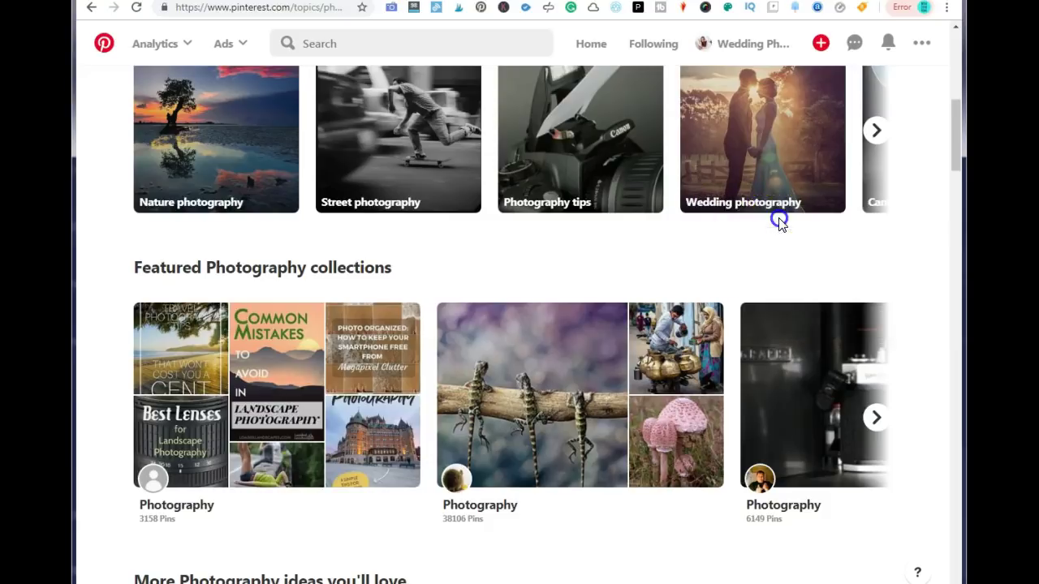
{"action": "left_click", "coordinate": [875, 130]}
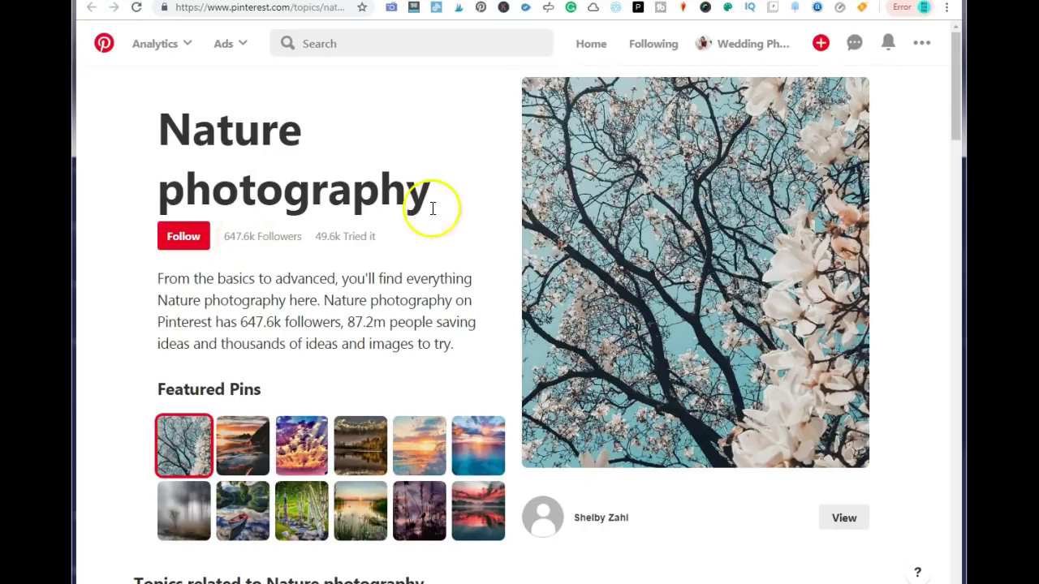
Copy the "Nature photography" topic title and return to the boards of the Wedding Photography profile.
{"action": "left_click_drag", "start_coordinate": [436, 200], "coordinate": [165, 127]}
{"action": "right_click", "coordinate": [185, 128]}
{"action": "left_click", "coordinate": [221, 140]}
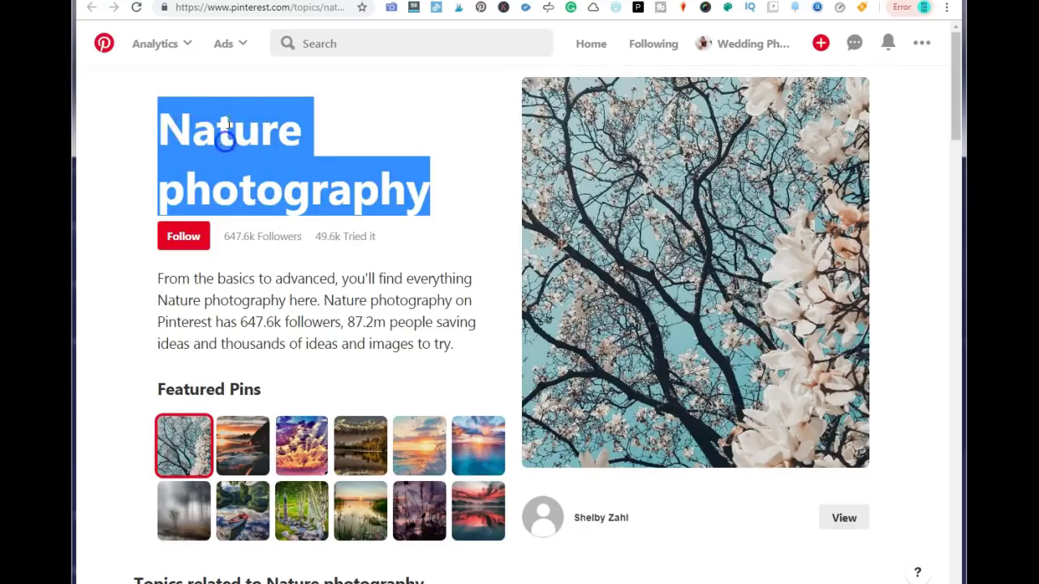
{"action": "left_click", "coordinate": [781, 10]}
{"action": "left_click", "coordinate": [323, 8]}
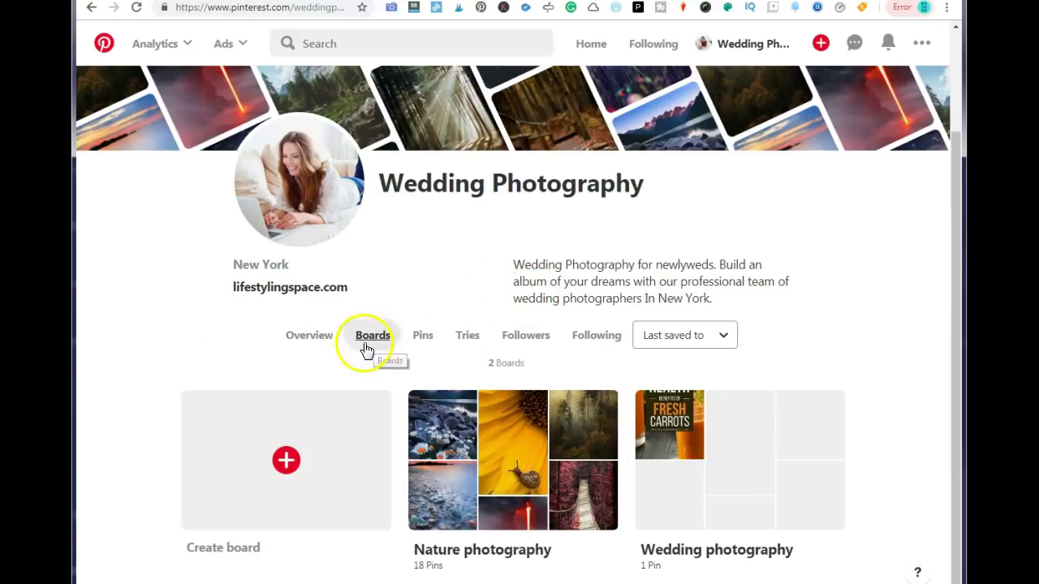
Create a new board named "Street photography" on the profile.
{"action": "left_click", "coordinate": [286, 459]}
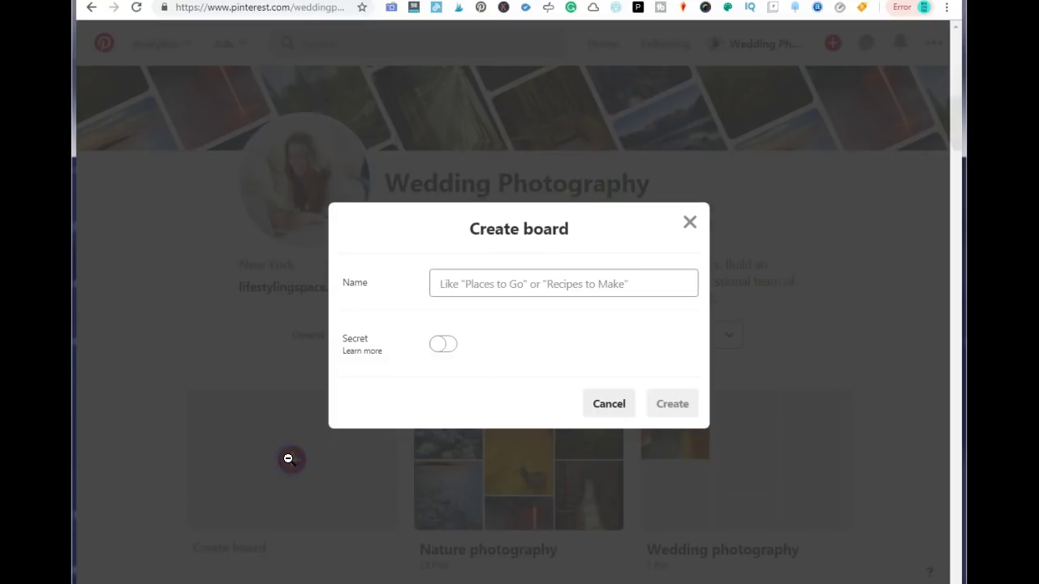
{"action": "left_click", "coordinate": [493, 278]}
{"action": "right_click", "coordinate": [493, 279]}
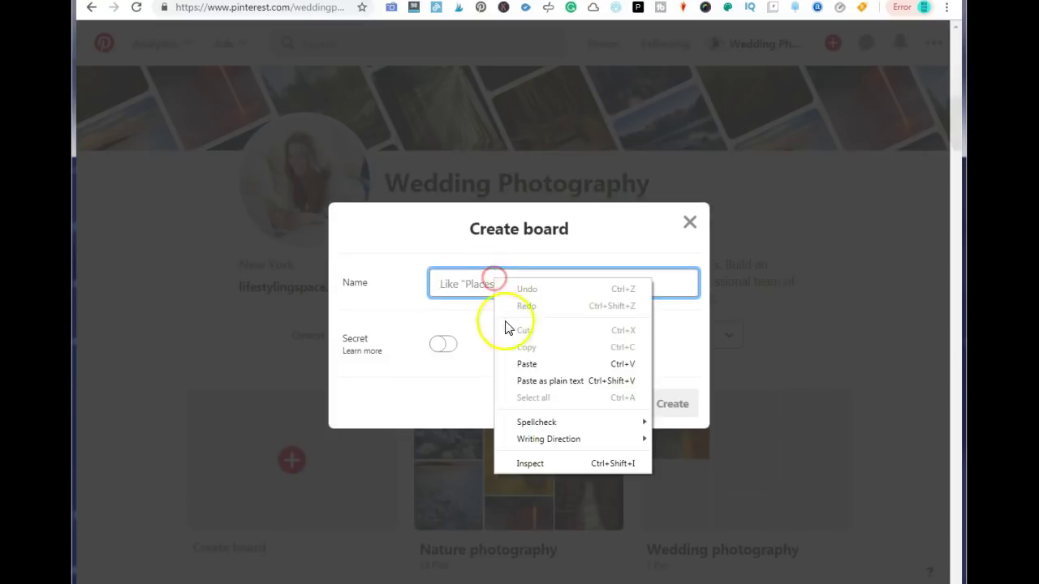
{"action": "left_click", "coordinate": [528, 364]}
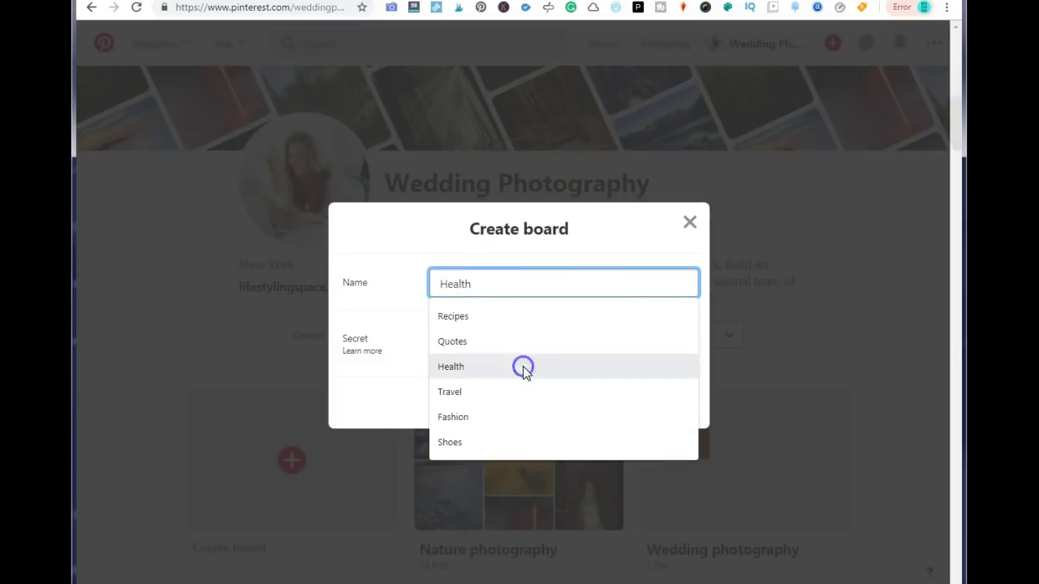
{"action": "left_click", "coordinate": [555, 287]}
{"action": "left_click", "coordinate": [673, 404]}
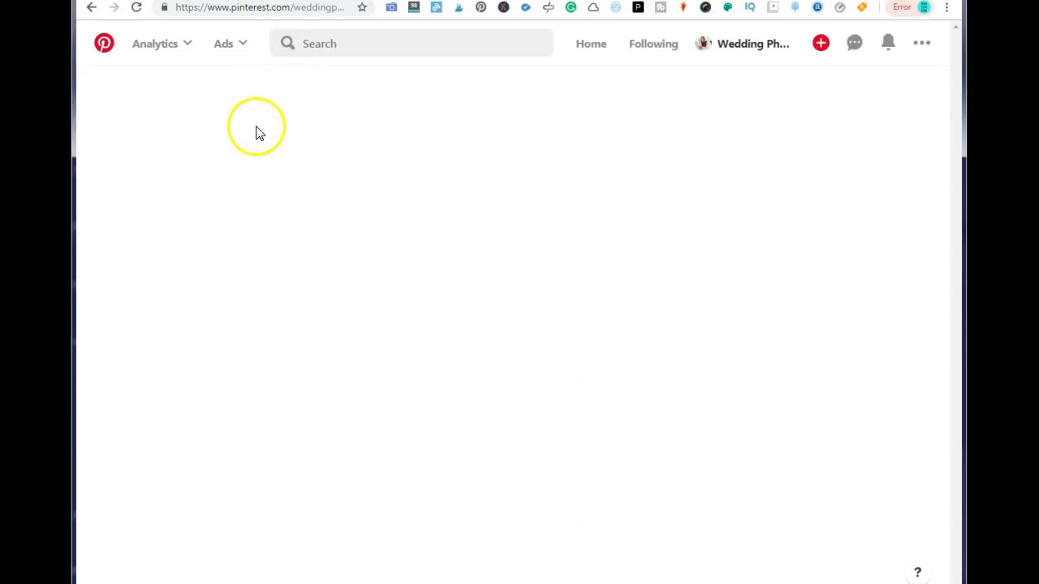
Open the Street photography board for editing and set its category to Photography.
{"action": "left_click", "coordinate": [327, 89]}
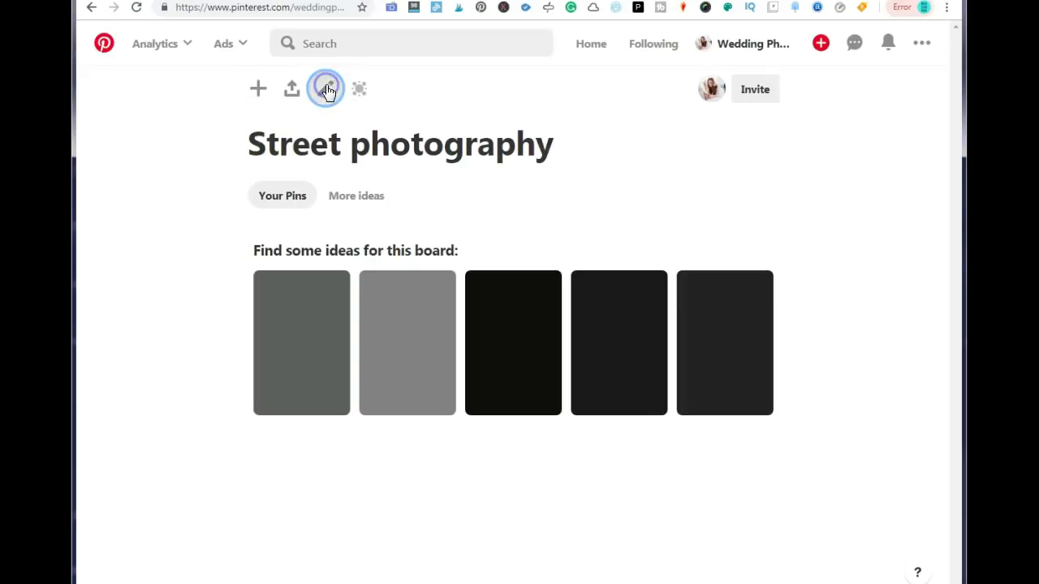
{"action": "left_click", "coordinate": [519, 305]}
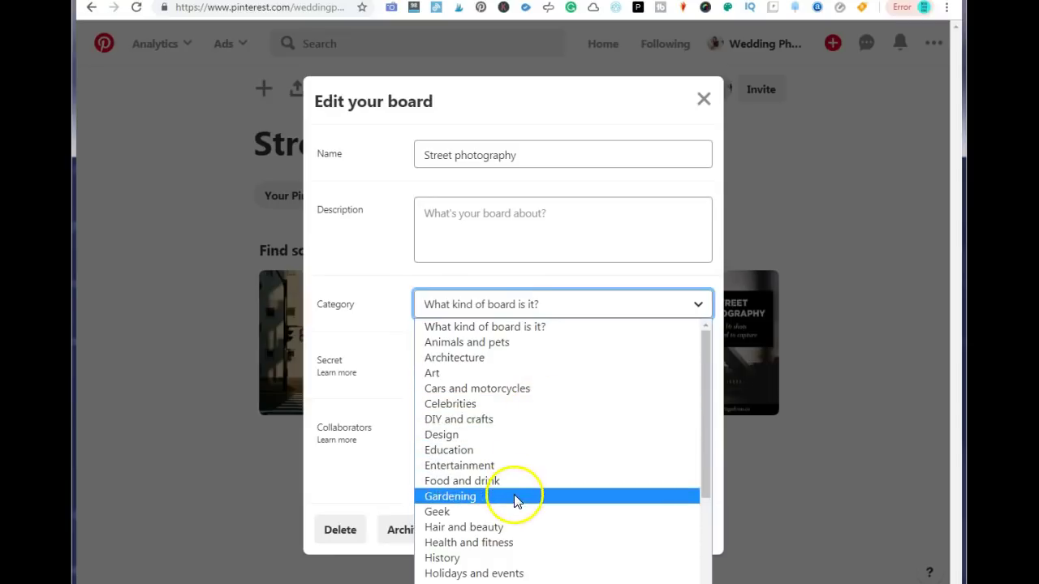
{"action": "scroll", "coordinate": [514, 497], "scroll_direction": "down", "scroll_amount": 3}
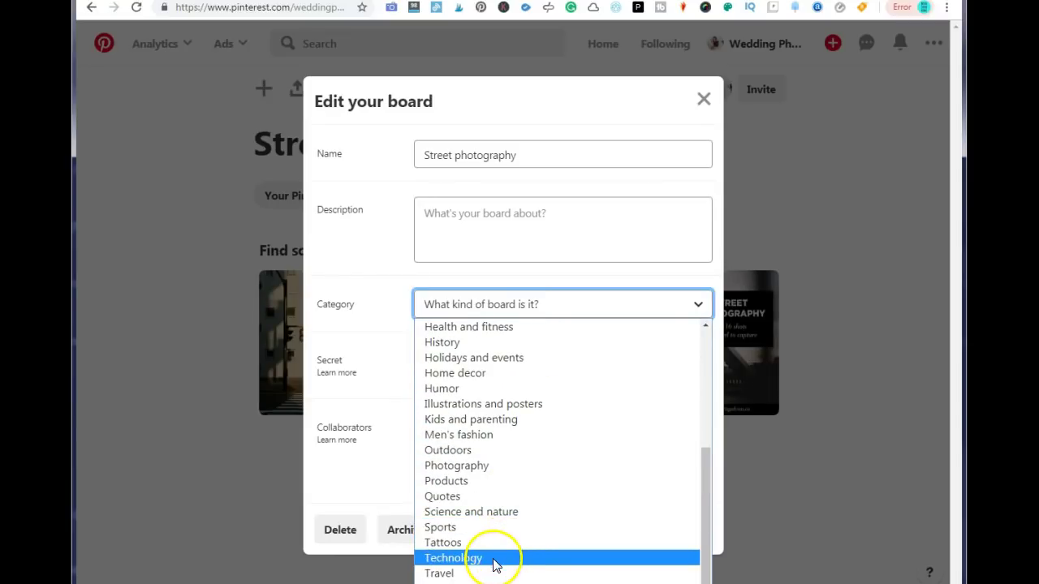
{"action": "left_click", "coordinate": [520, 467]}
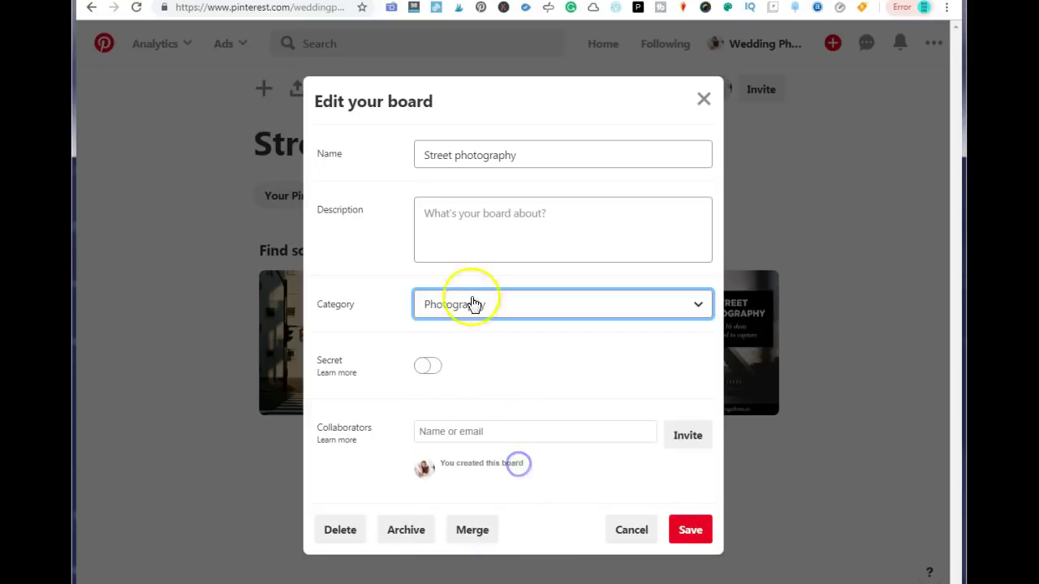
Enter the board description "Street photography that is amazing and stunning." and save the board.
{"action": "left_click", "coordinate": [454, 214]}
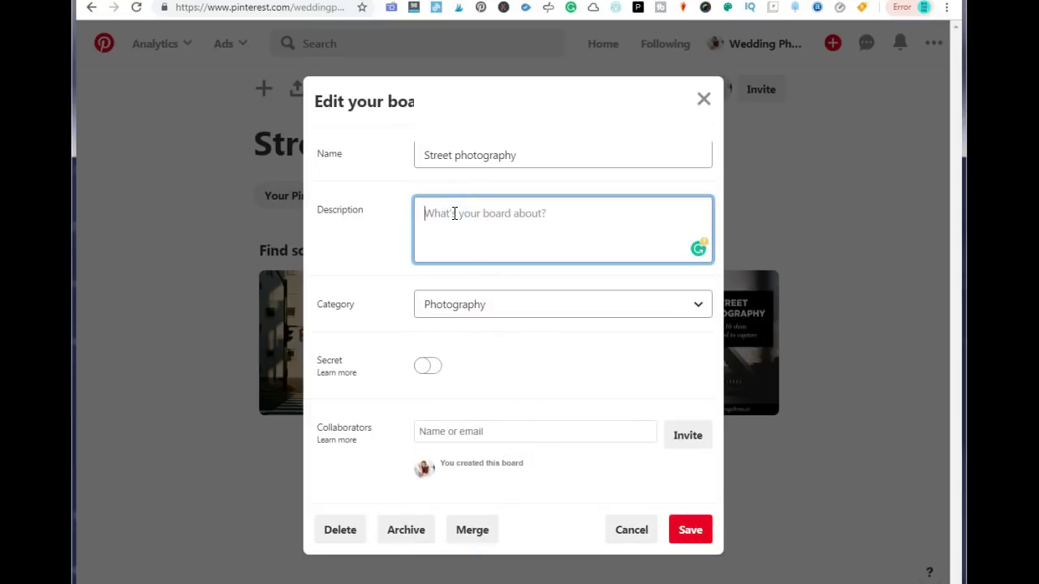
{"action": "type", "text": "S"}
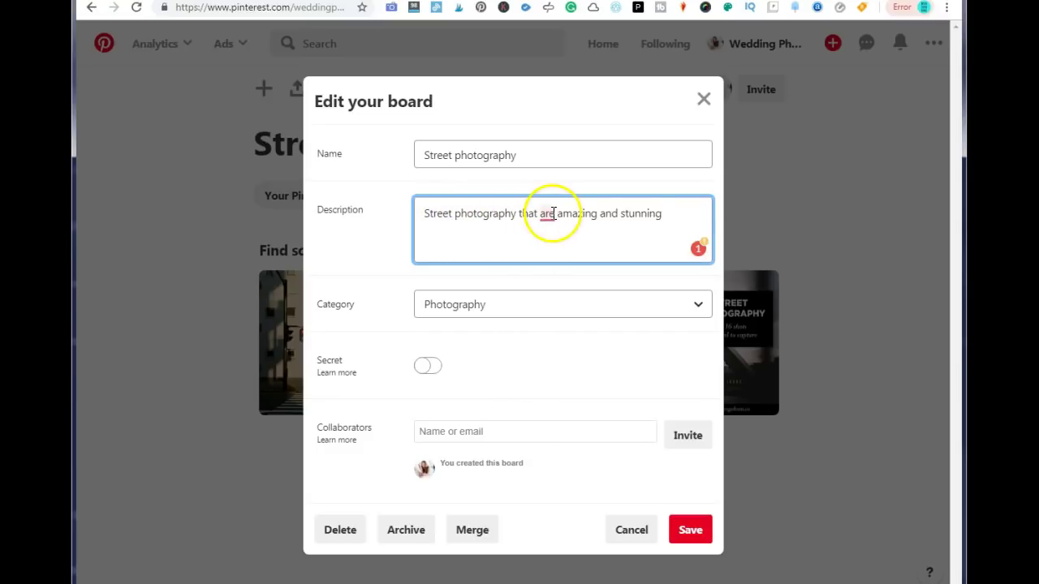
{"action": "mouse_move", "coordinate": [549, 216]}
{"action": "left_click", "coordinate": [544, 258]}
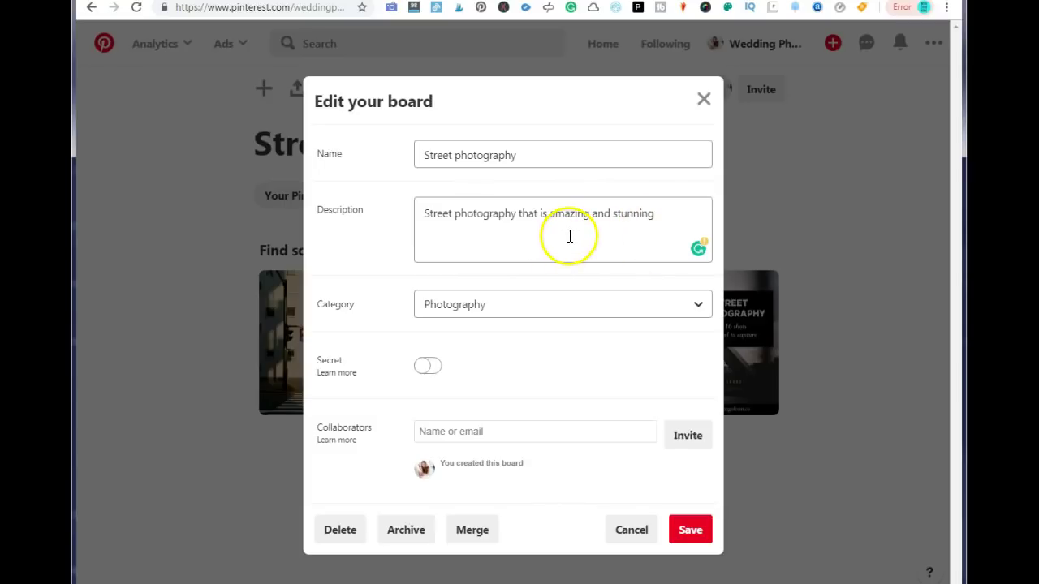
{"action": "left_click", "coordinate": [656, 214]}
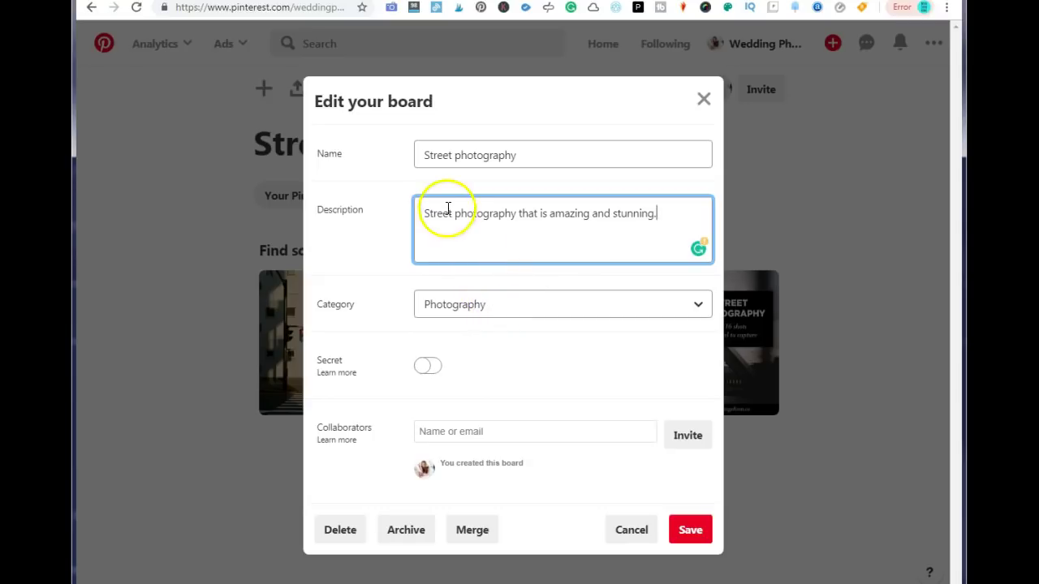
{"action": "left_click", "coordinate": [690, 530]}
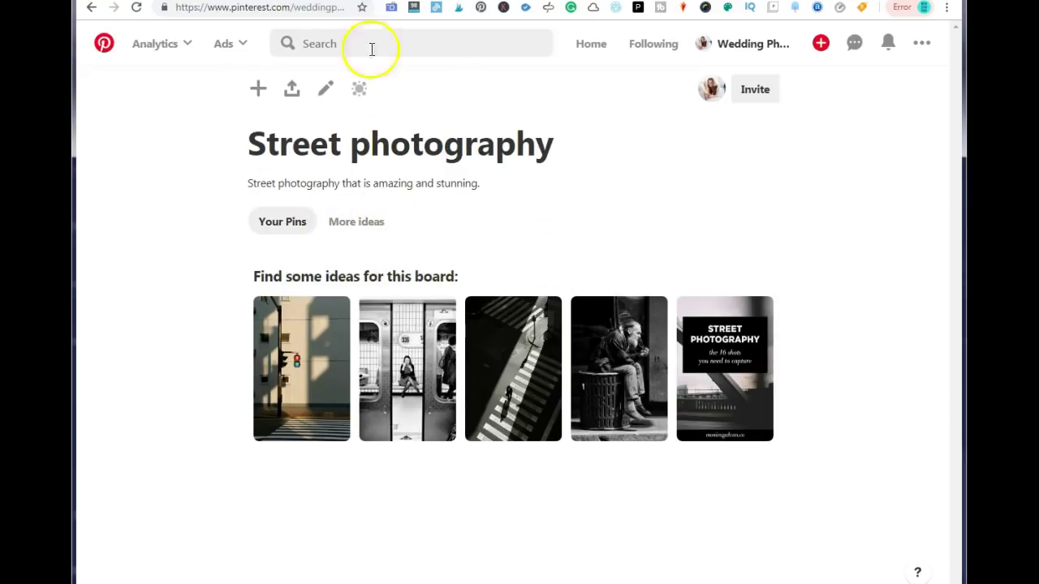
Show more ideas for the Street photography board and copy the board's title.
{"action": "left_click", "coordinate": [356, 224]}
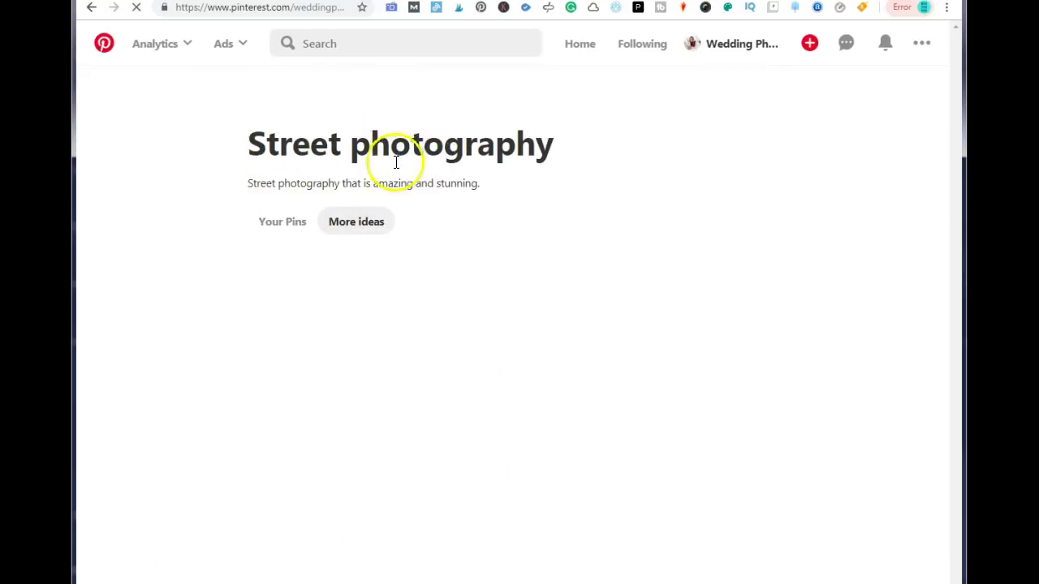
{"action": "left_click_drag", "start_coordinate": [552, 145], "coordinate": [252, 153]}
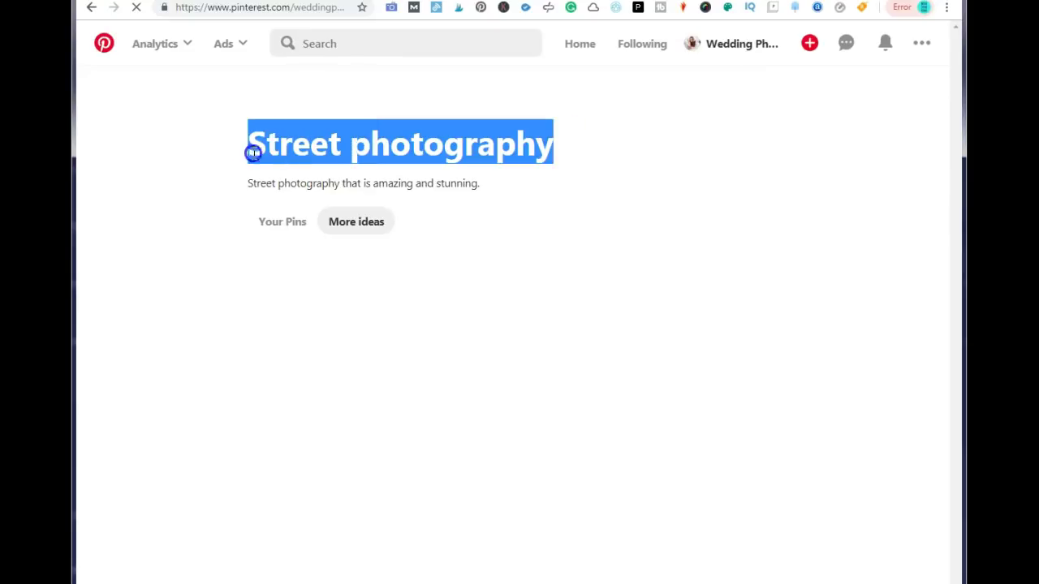
{"action": "right_click", "coordinate": [261, 144]}
{"action": "key", "text": "Escape"}
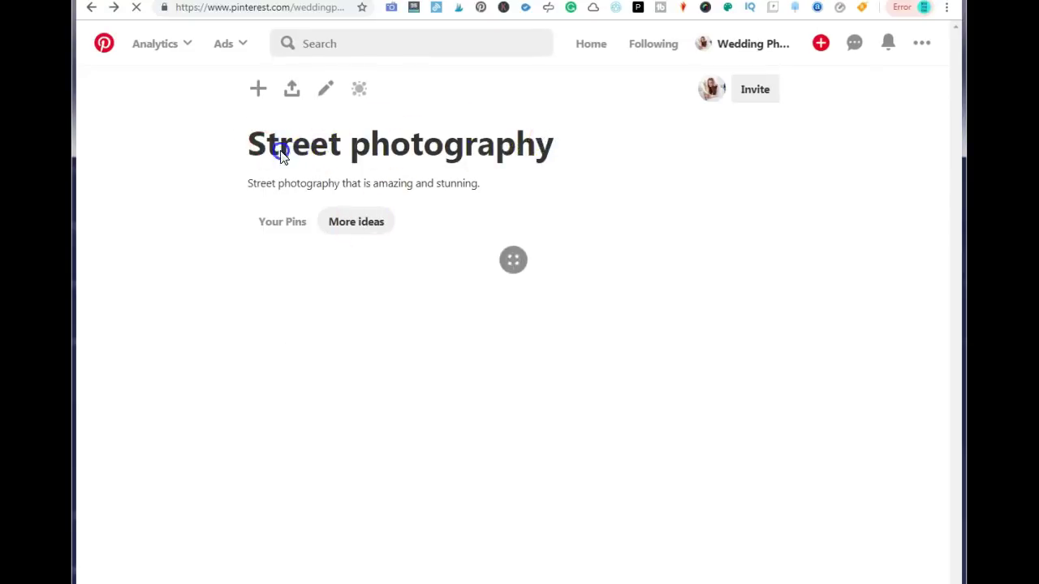
{"action": "triple_click", "coordinate": [281, 154]}
{"action": "right_click", "coordinate": [290, 139]}
{"action": "left_click", "coordinate": [321, 148]}
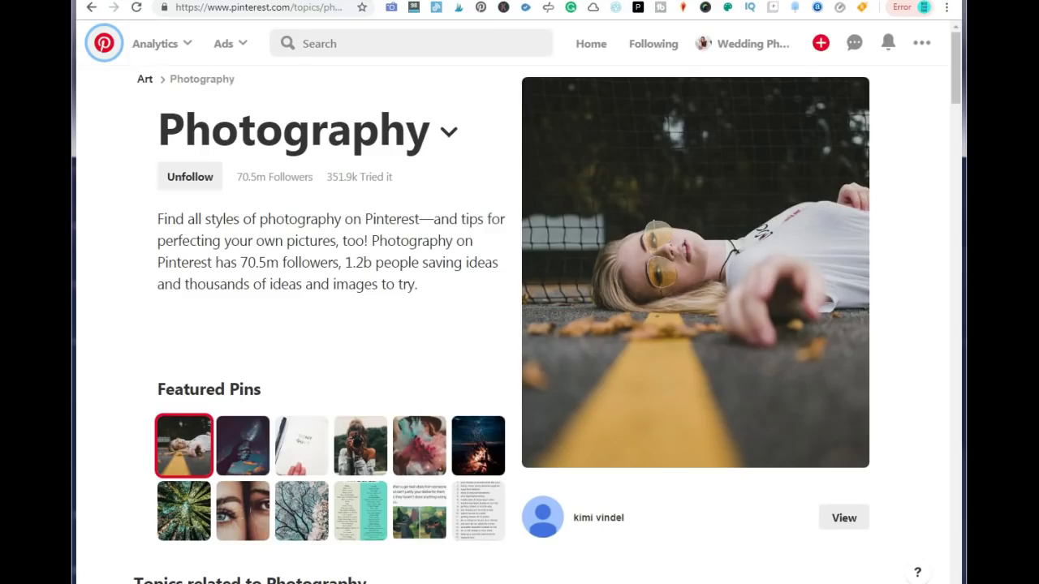
Search Pinterest for "Street photography" from the Photography topic page and look over the resulting pins.
{"action": "left_click", "coordinate": [317, 40]}
{"action": "right_click", "coordinate": [317, 40]}
{"action": "left_click", "coordinate": [364, 125]}
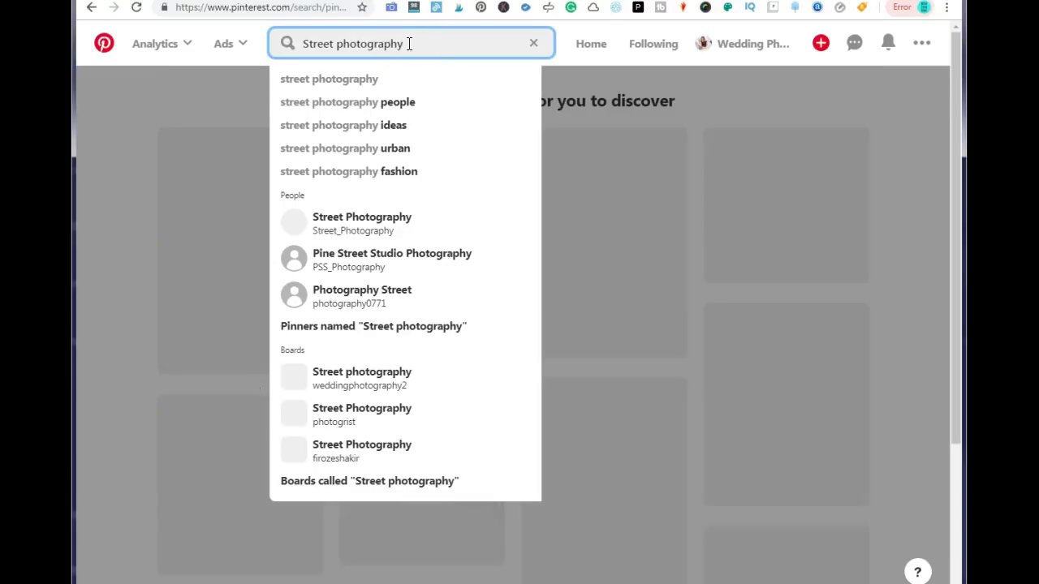
{"action": "left_click", "coordinate": [297, 109]}
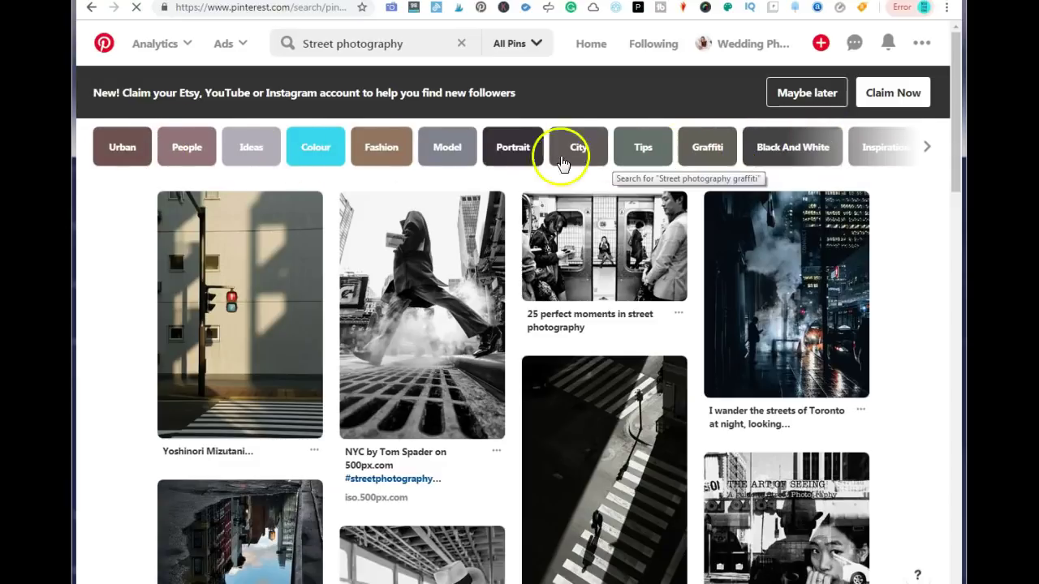
Return to the Street photography board, show its suggested ideas and save the traffic light pin from mutantspace.com to it.
{"action": "key", "text": "alt+Left"}
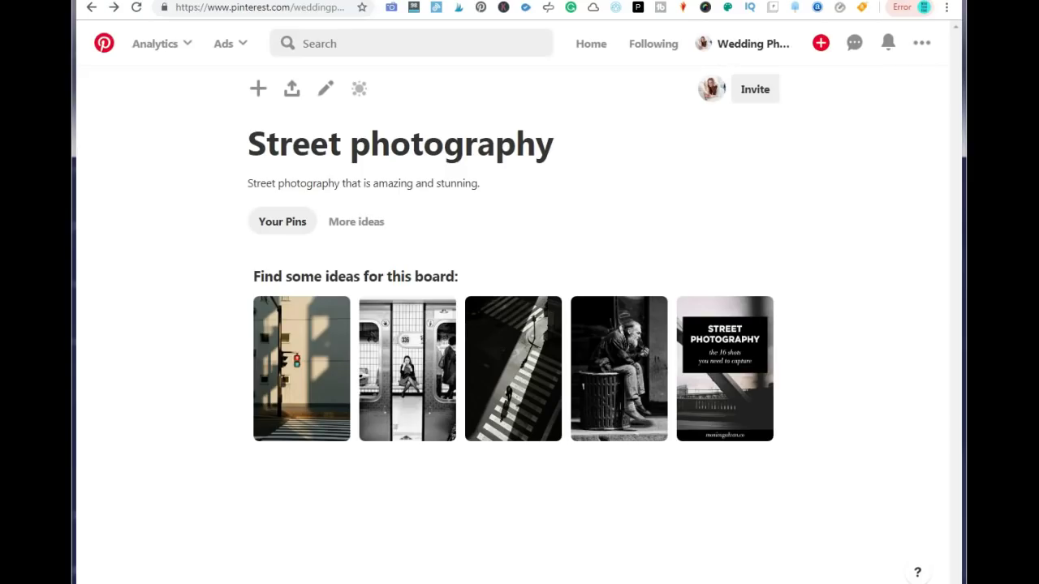
{"action": "left_click", "coordinate": [364, 221]}
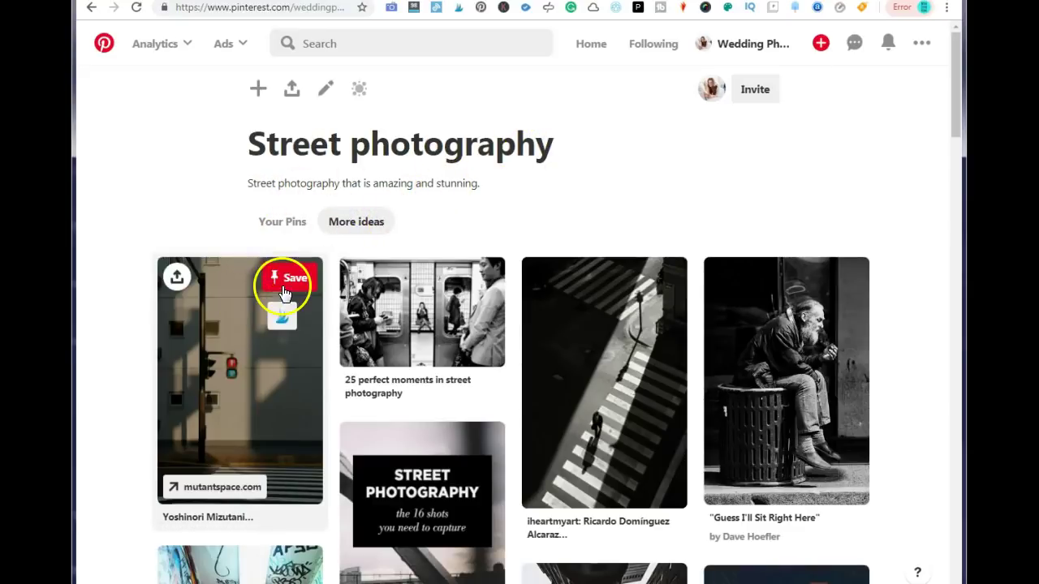
{"action": "left_click", "coordinate": [285, 280]}
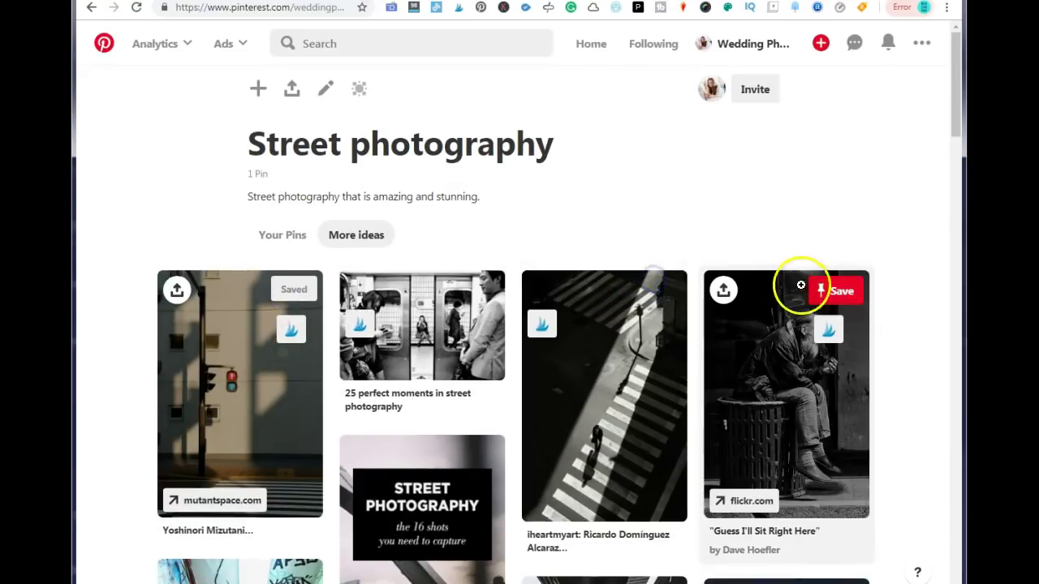
Save six more suggested pins to the Street photography board, including the flickr.com, rebloggy.com stairs, abduzeedo.com skyscraper and Toronto night pins.
{"action": "left_click", "coordinate": [836, 294]}
{"action": "scroll", "coordinate": [688, 269], "scroll_direction": "down", "scroll_amount": 7}
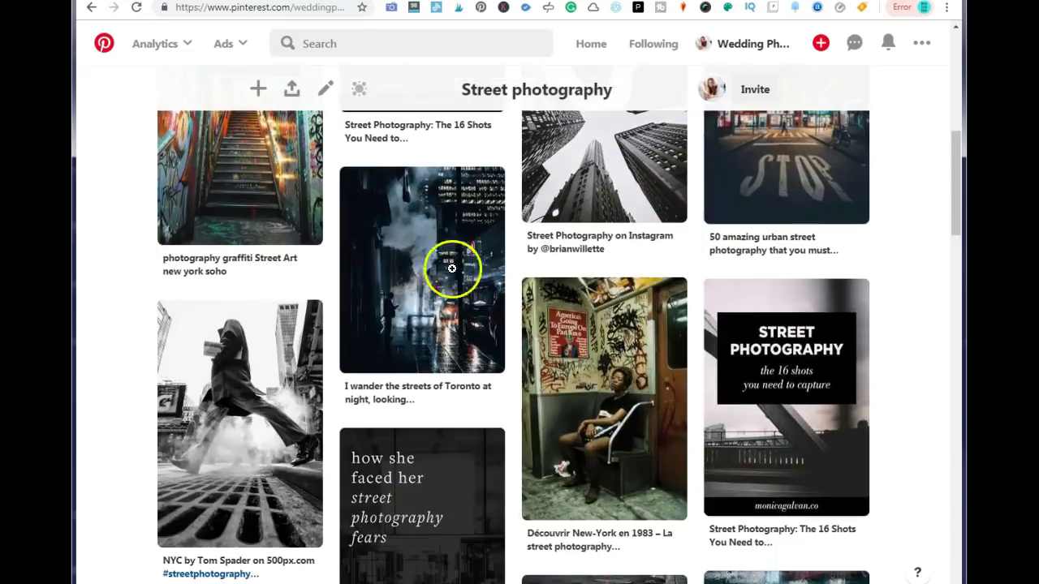
{"action": "scroll", "coordinate": [400, 269], "scroll_direction": "up", "scroll_amount": 2}
{"action": "left_click", "coordinate": [292, 206]}
{"action": "left_click", "coordinate": [839, 224]}
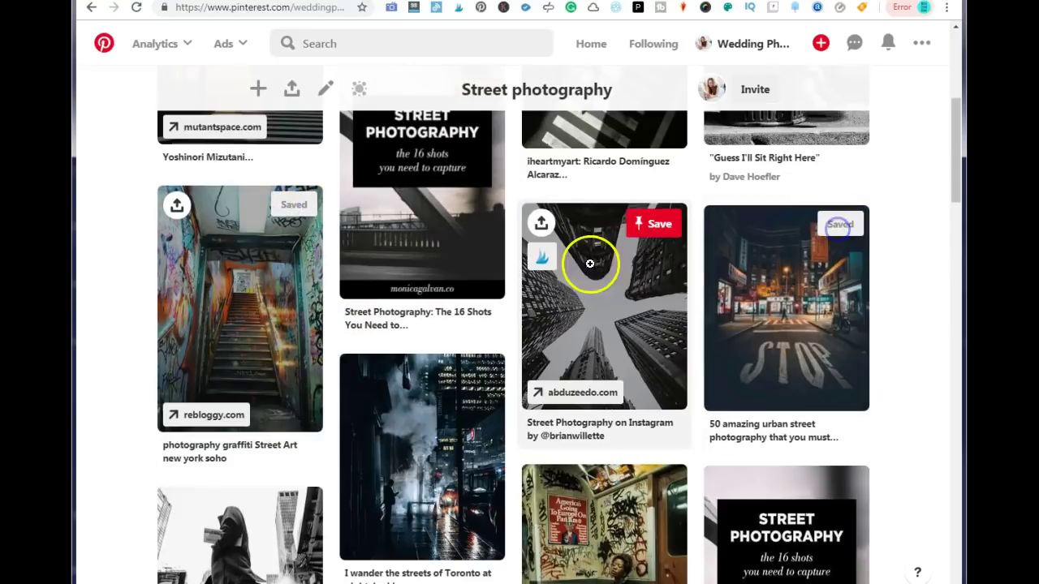
{"action": "left_click", "coordinate": [659, 225]}
{"action": "left_click", "coordinate": [476, 373]}
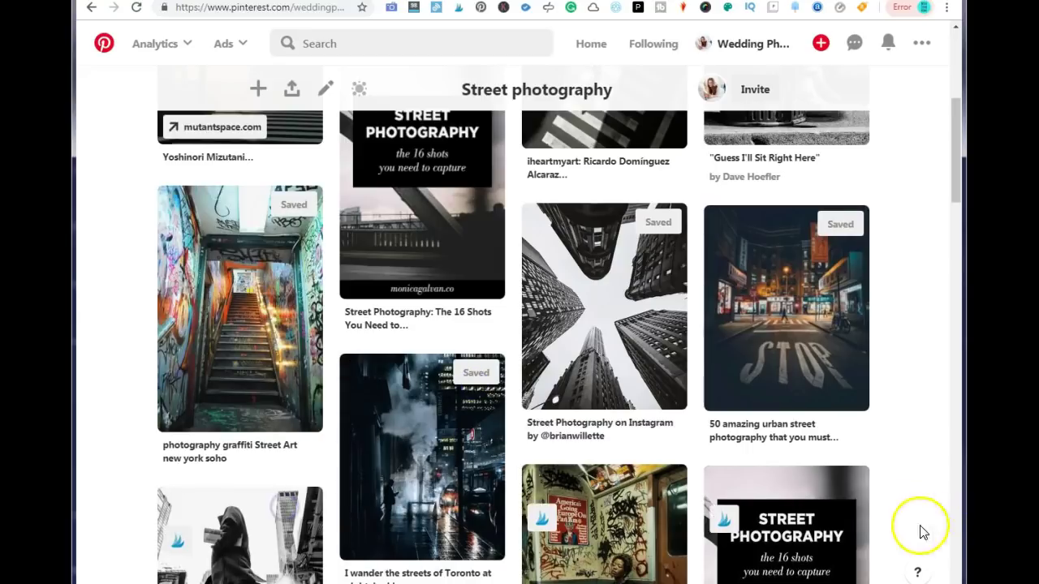
{"action": "left_click", "coordinate": [849, 492]}
Show the boards on the Wedding Photography profile and confirm the Nature photography board as the featured profile cover.
{"action": "scroll", "coordinate": [544, 471], "scroll_direction": "up", "scroll_amount": 5}
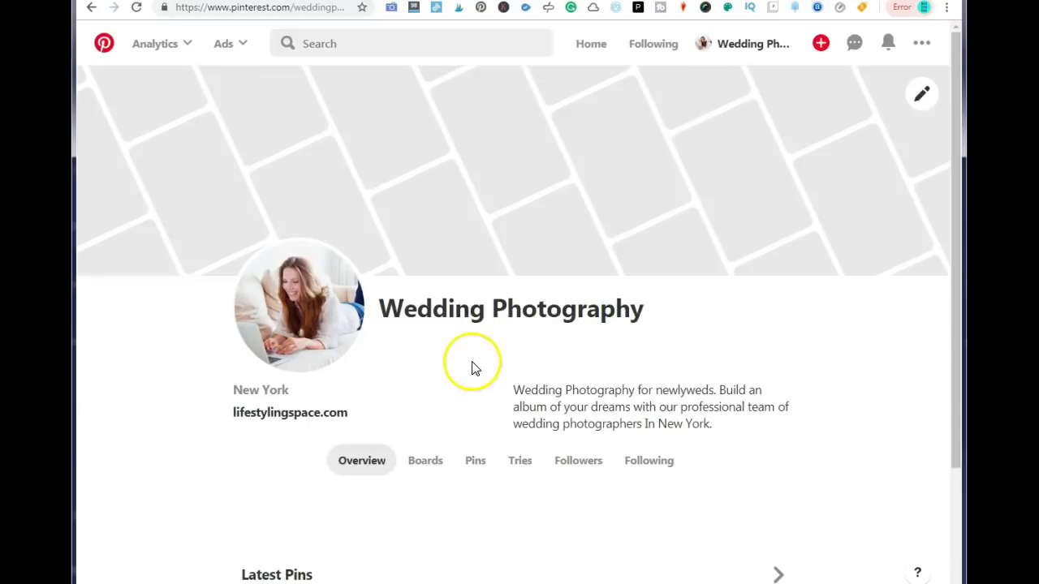
{"action": "left_click", "coordinate": [430, 463]}
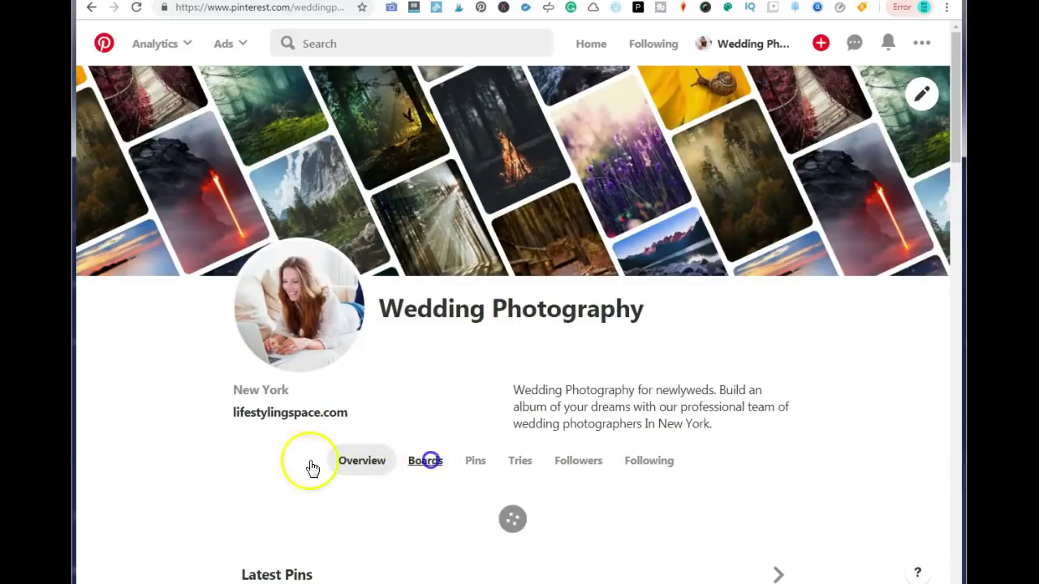
{"action": "mouse_move", "coordinate": [791, 146]}
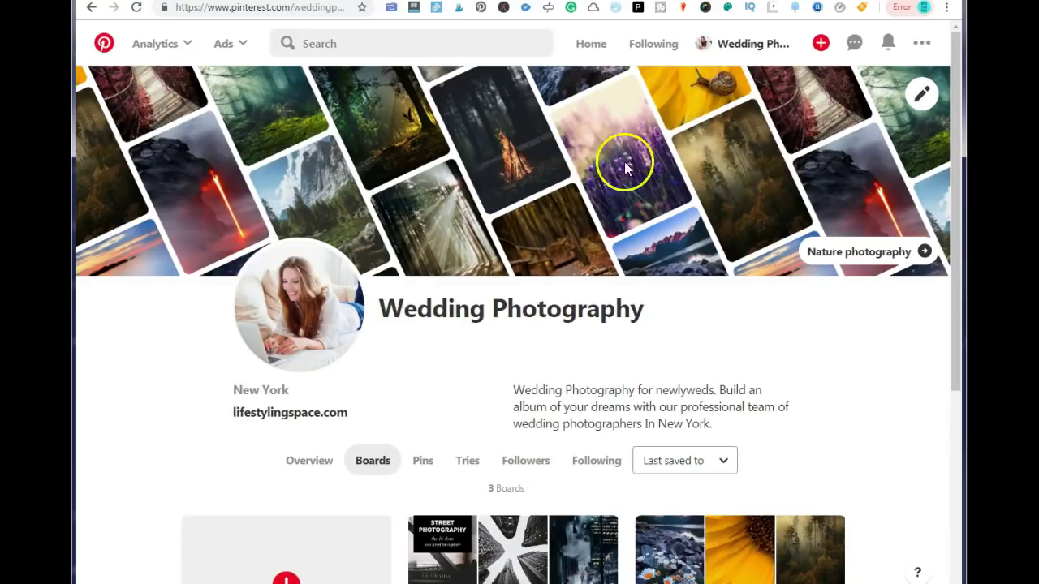
{"action": "left_click", "coordinate": [919, 94]}
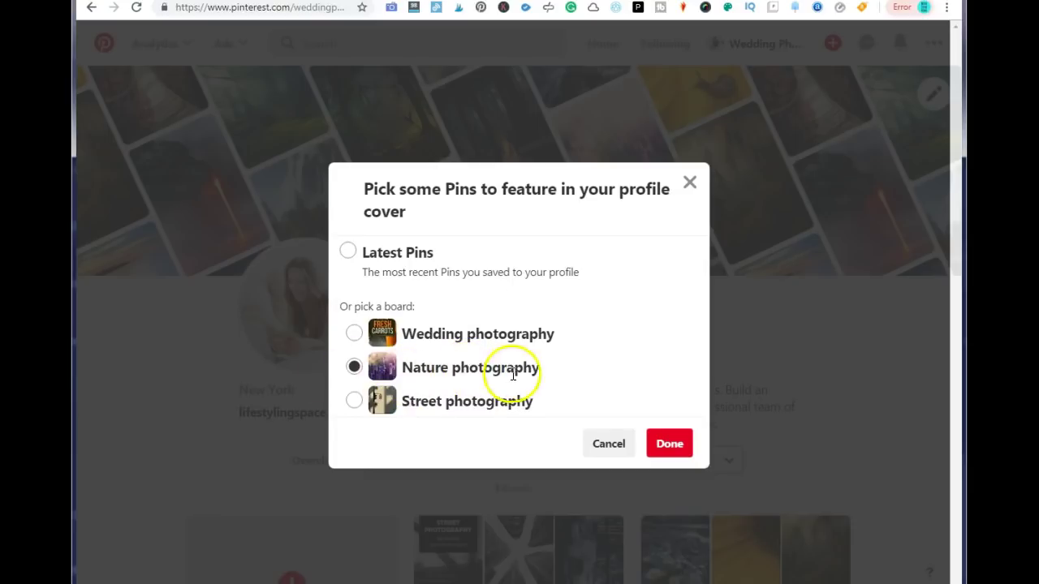
{"action": "left_click", "coordinate": [670, 445]}
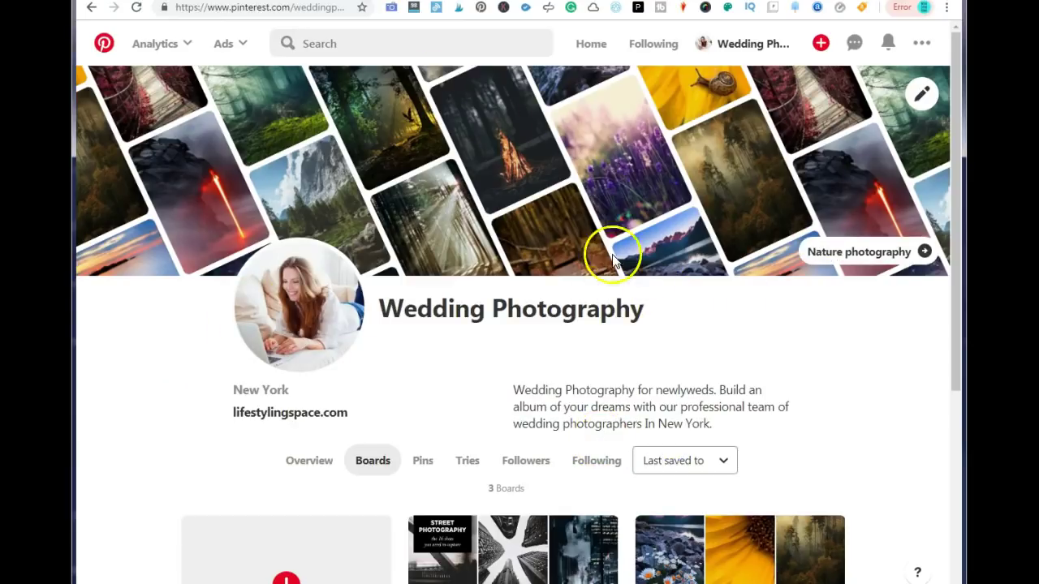
Look over the profile's boards and copy the title "Photography tips" from that Pinterest topic page.
{"action": "scroll", "coordinate": [639, 214], "scroll_direction": "down", "scroll_amount": 1}
{"action": "scroll", "coordinate": [645, 207], "scroll_direction": "down", "scroll_amount": 2}
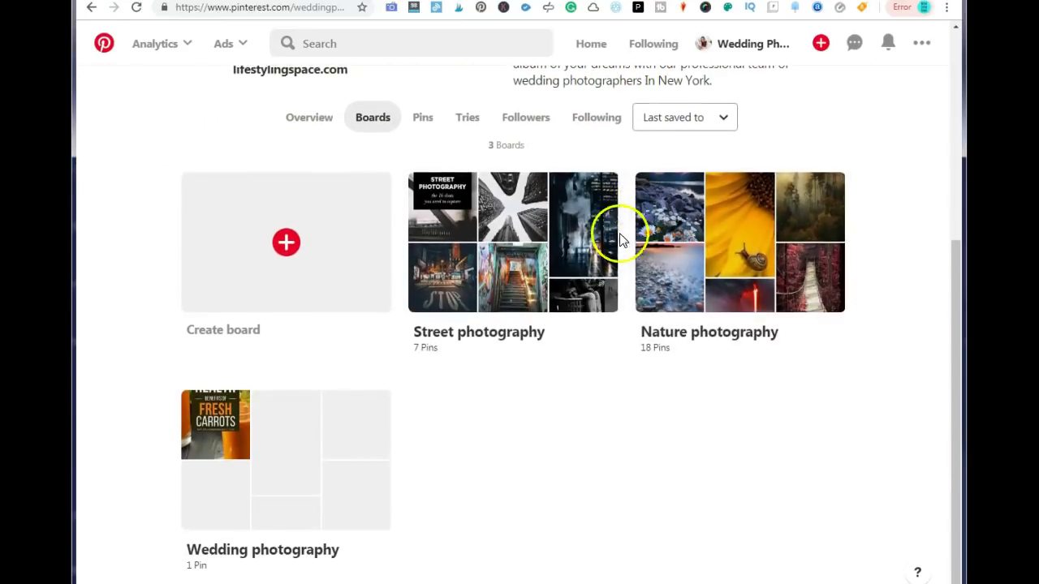
{"action": "scroll", "coordinate": [463, 366], "scroll_direction": "up", "scroll_amount": 3}
{"action": "scroll", "coordinate": [462, 369], "scroll_direction": "down", "scroll_amount": 2}
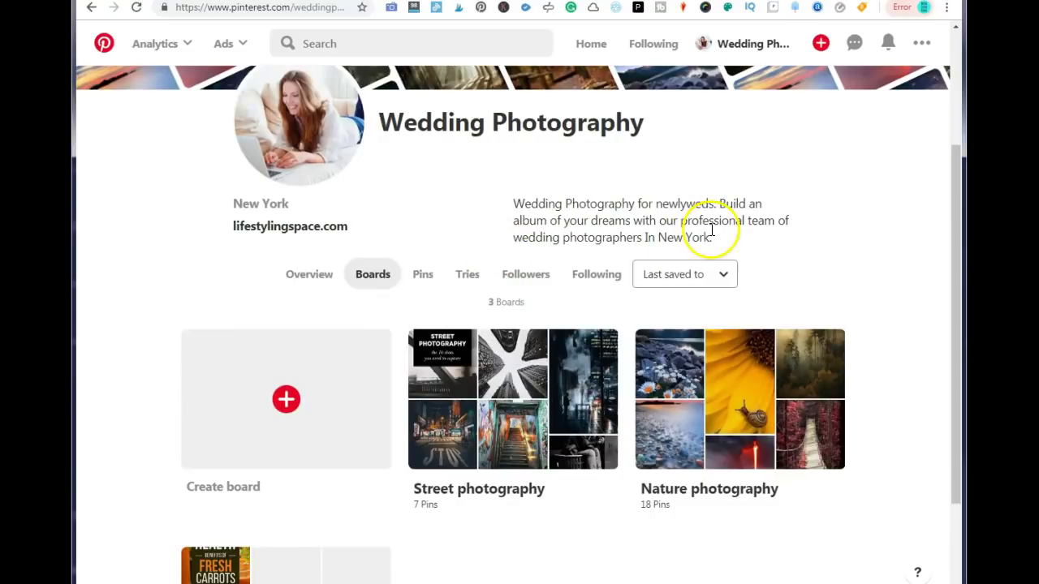
{"action": "scroll", "coordinate": [514, 366], "scroll_direction": "down", "scroll_amount": 2}
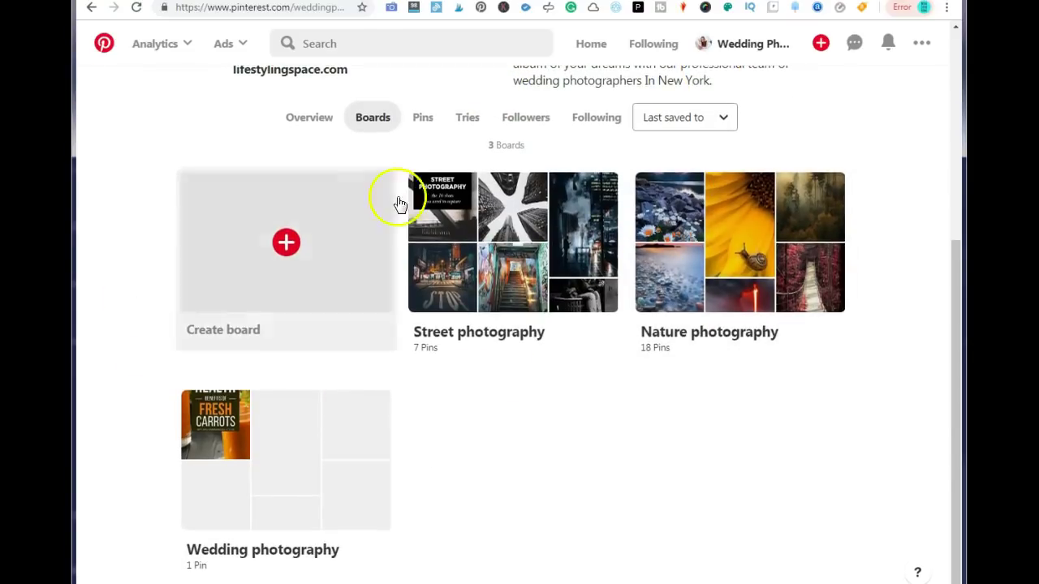
{"action": "left_click", "coordinate": [660, 345]}
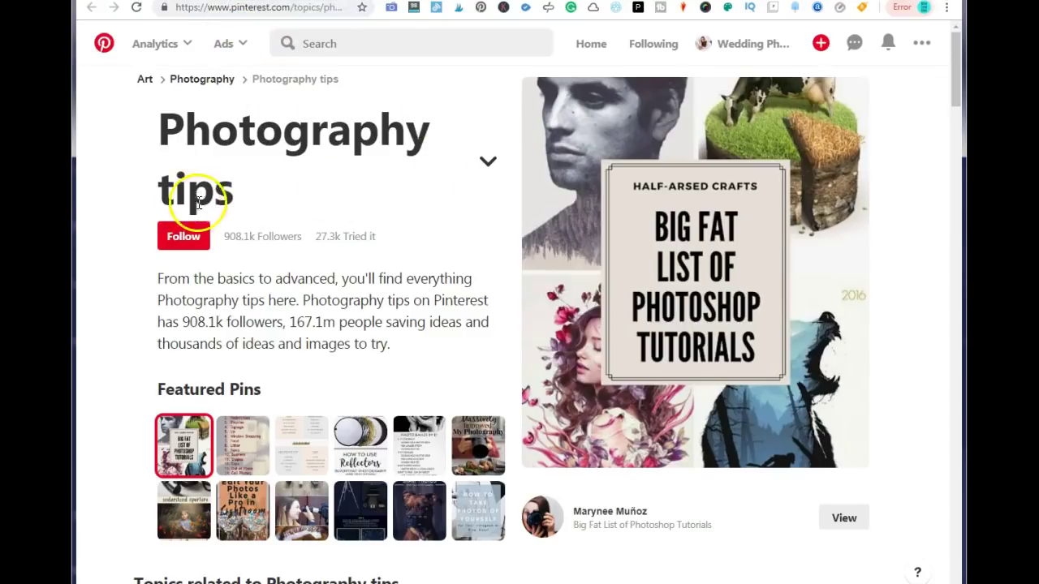
{"action": "triple_click", "coordinate": [162, 151]}
{"action": "right_click", "coordinate": [203, 130]}
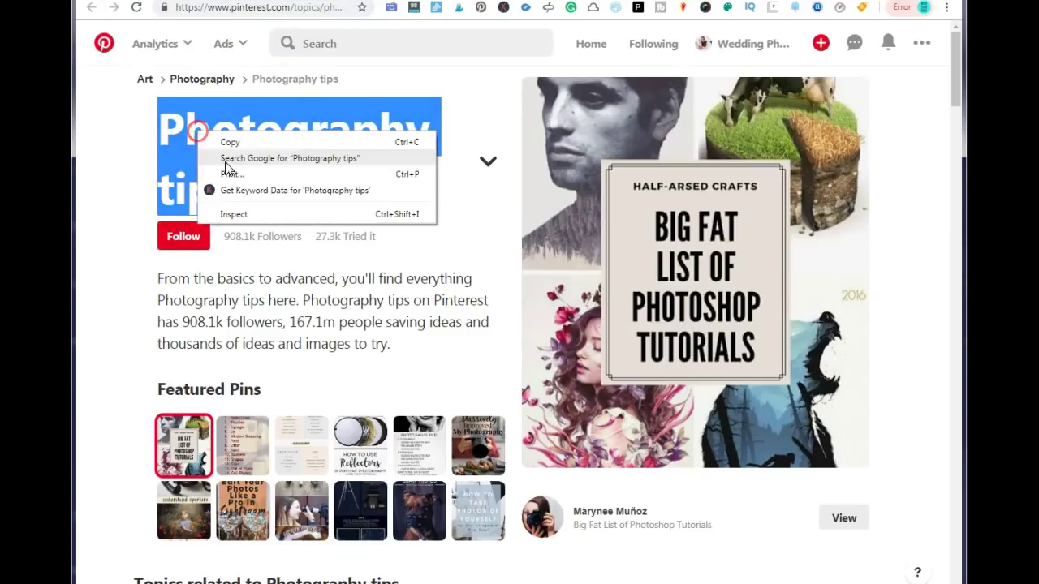
{"action": "left_click", "coordinate": [235, 142]}
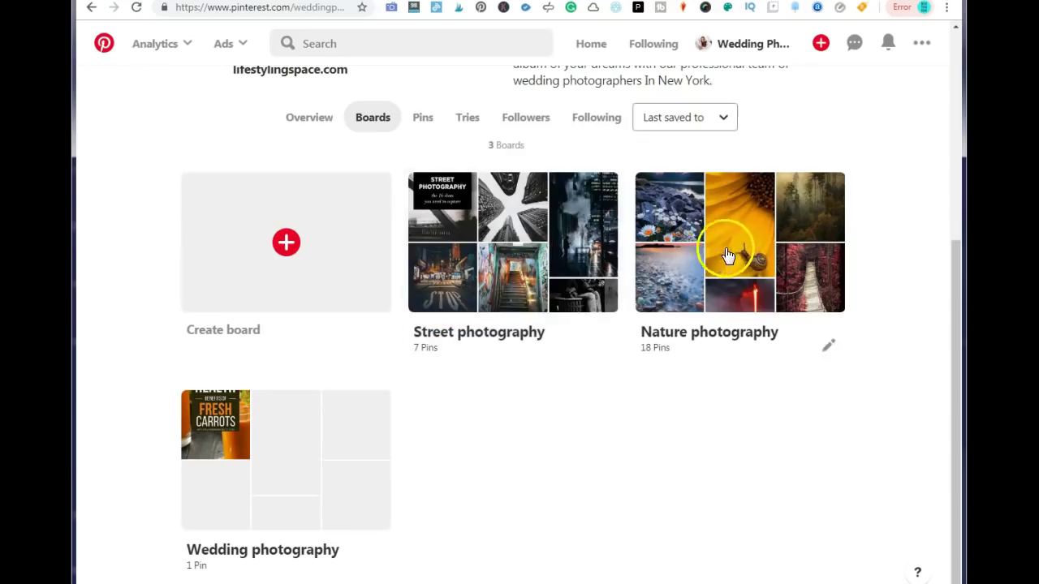
Create a new board on the profile with the copied name "Photography tips".
{"action": "left_click", "coordinate": [290, 257]}
{"action": "right_click", "coordinate": [441, 283]}
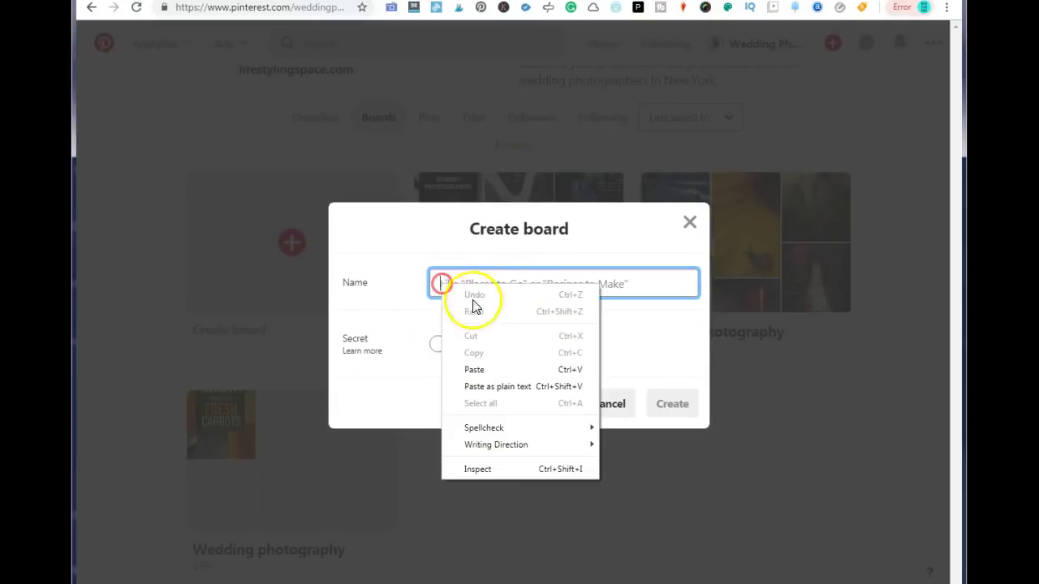
{"action": "left_click", "coordinate": [473, 369]}
{"action": "left_click", "coordinate": [676, 405]}
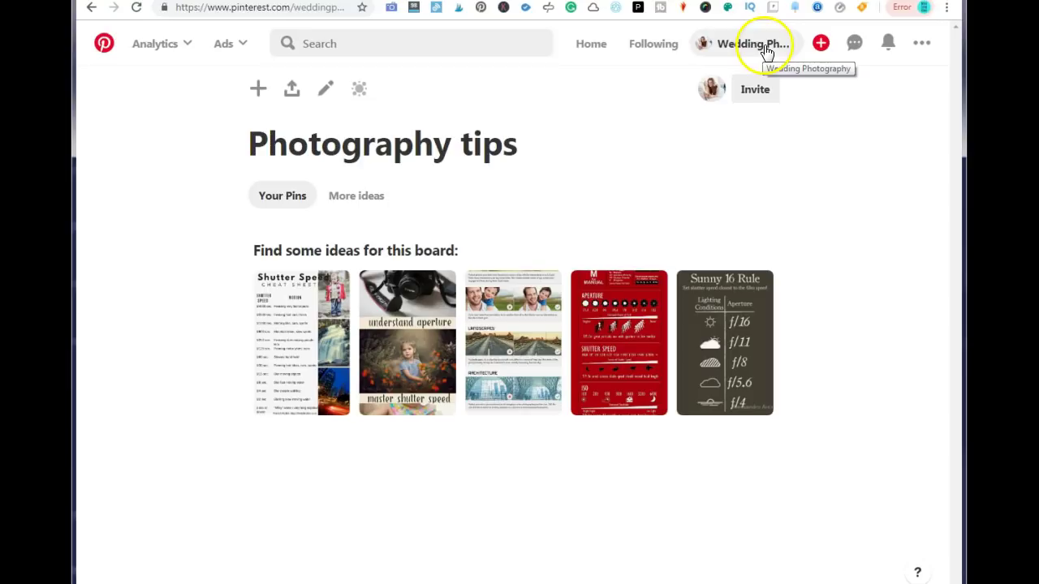
Search Google for "rich pins vadator" in a new tab and open Pinterest's Rich Pins Validator page.
{"action": "key", "text": "ctrl+t"}
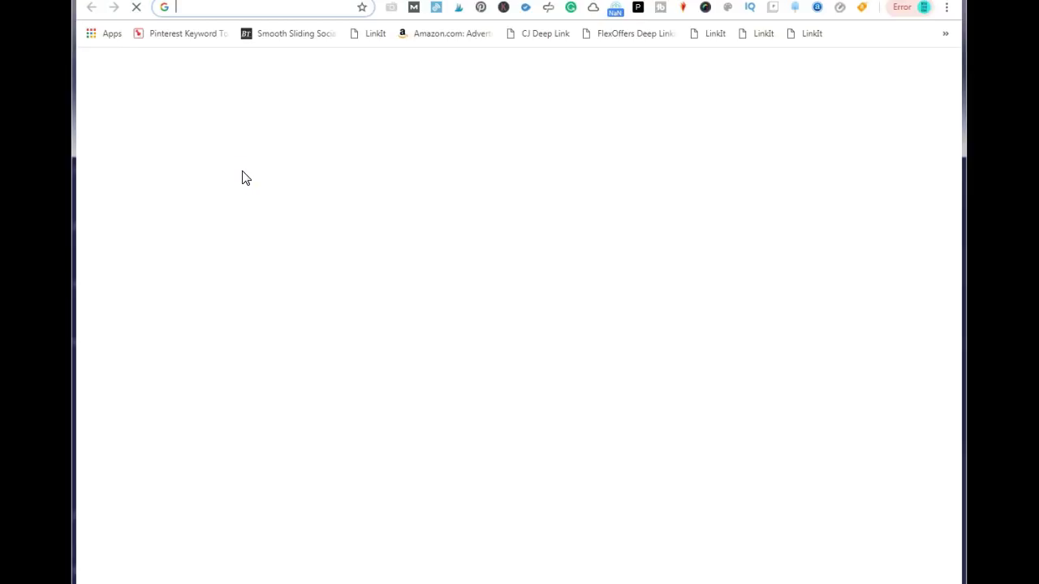
{"action": "type", "text": "rich pins "}
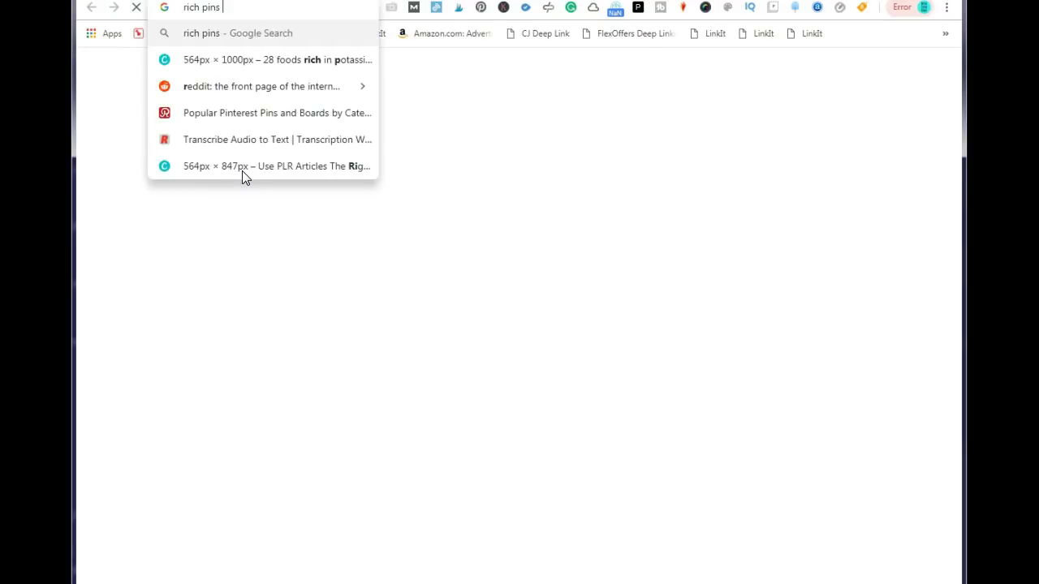
{"action": "type", "text": "vadato"}
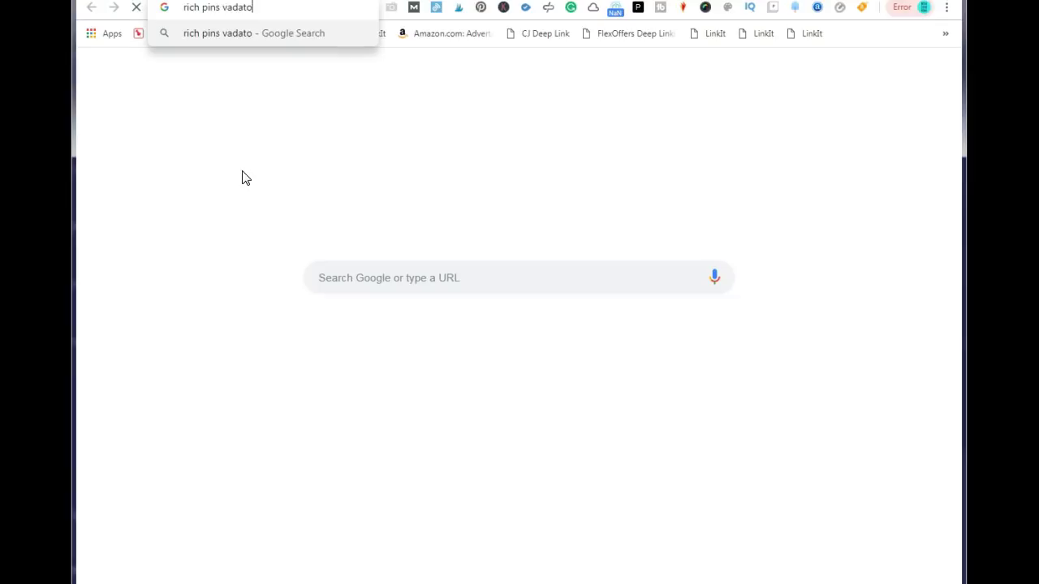
{"action": "type", "text": "r"}
{"action": "key", "text": "Return"}
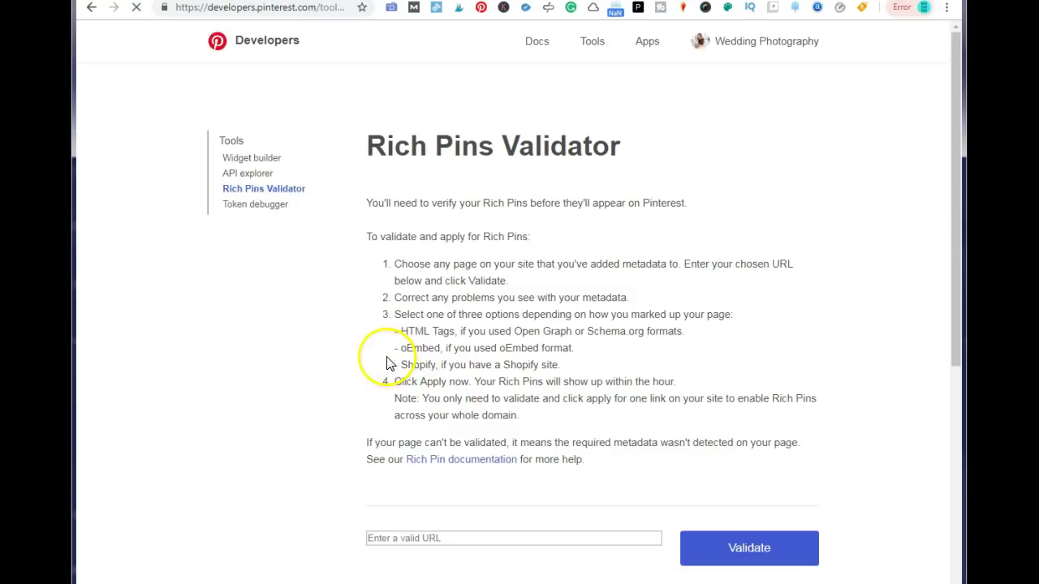
{"action": "scroll", "coordinate": [386, 363], "scroll_direction": "down", "scroll_amount": 2}
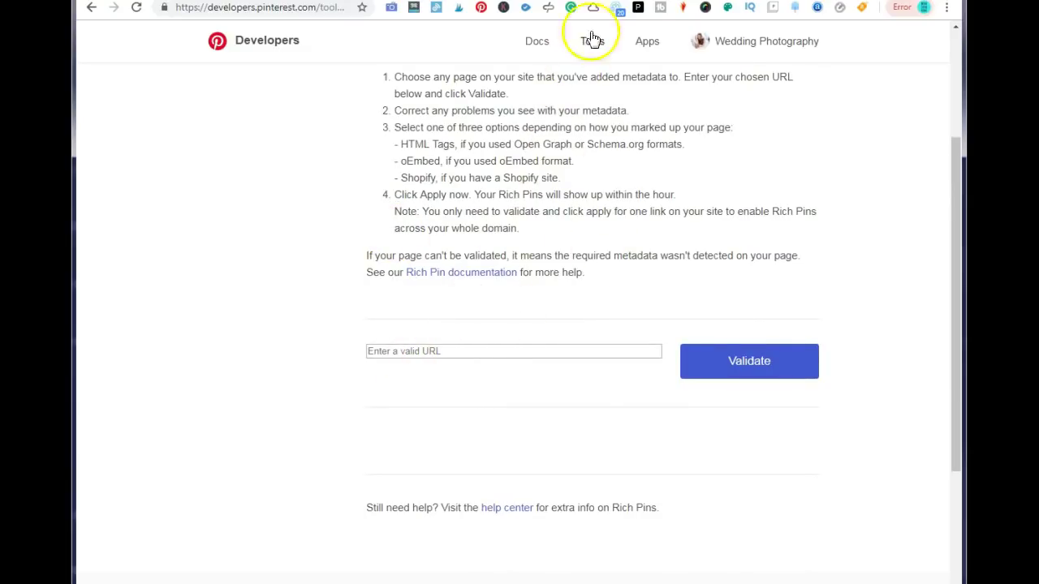
Open the Natural Home Remedies site from its WordPress dashboard and show the post "25 Green Tea Side Effects You Need To Be Aware Of".
{"action": "left_click", "coordinate": [614, 1]}
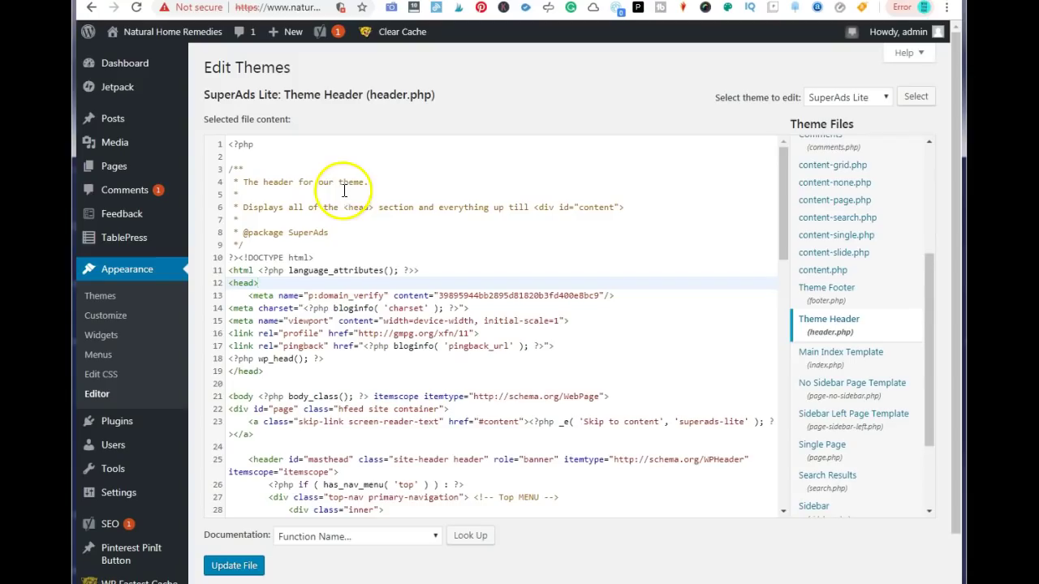
{"action": "right_click", "coordinate": [133, 57]}
{"action": "left_click", "coordinate": [162, 70]}
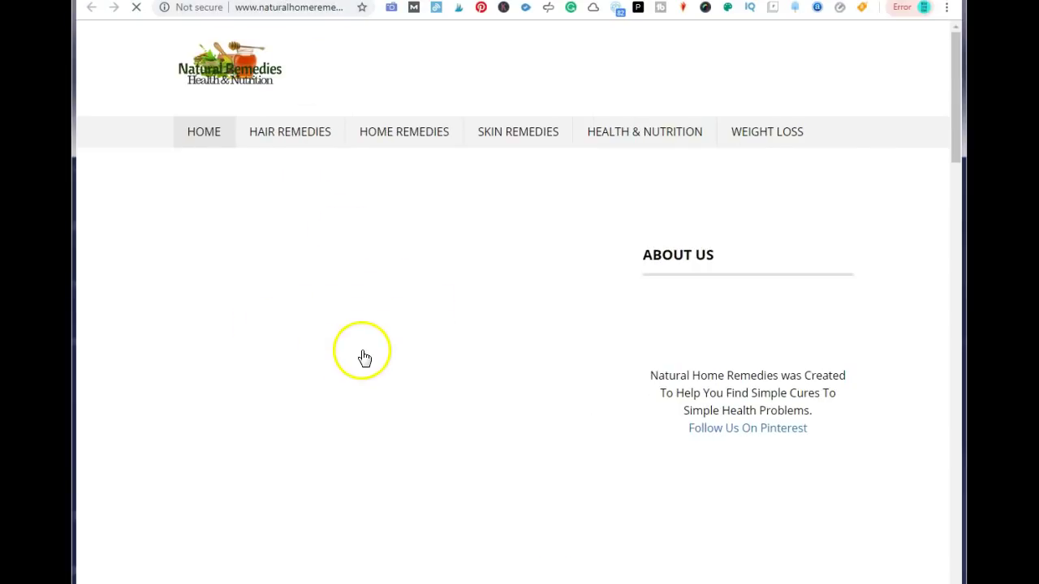
{"action": "scroll", "coordinate": [369, 354], "scroll_direction": "down", "scroll_amount": 10}
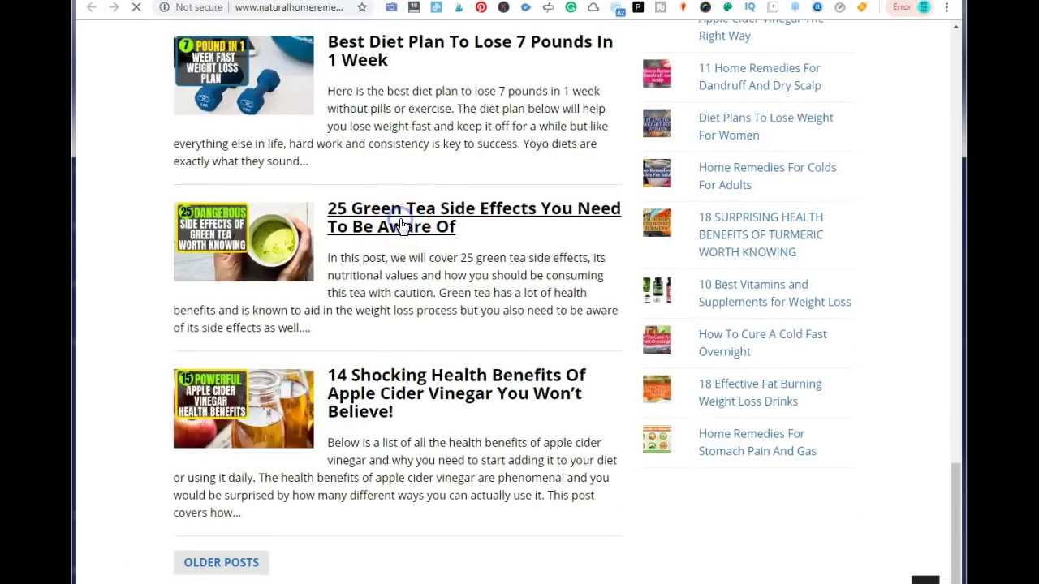
{"action": "left_click", "coordinate": [401, 226]}
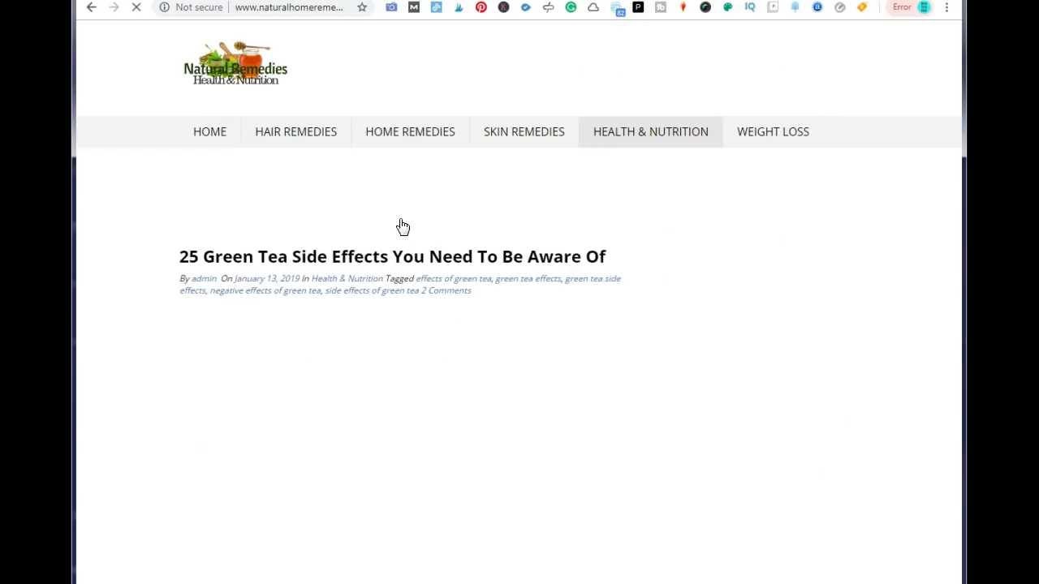
Copy the web address of the green tea side effects post.
{"action": "left_click", "coordinate": [278, 8]}
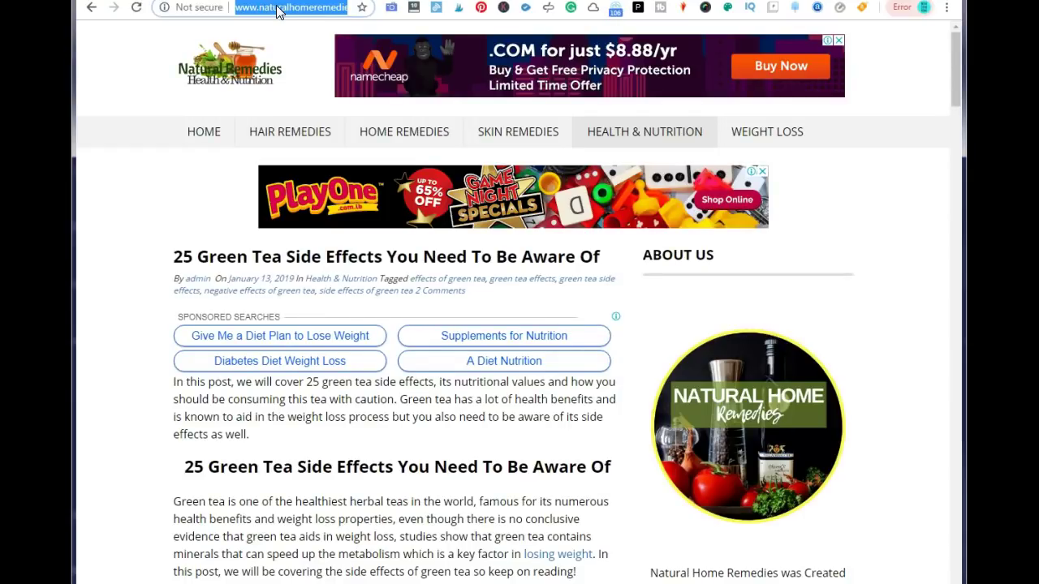
{"action": "right_click", "coordinate": [278, 8]}
{"action": "left_click", "coordinate": [301, 51]}
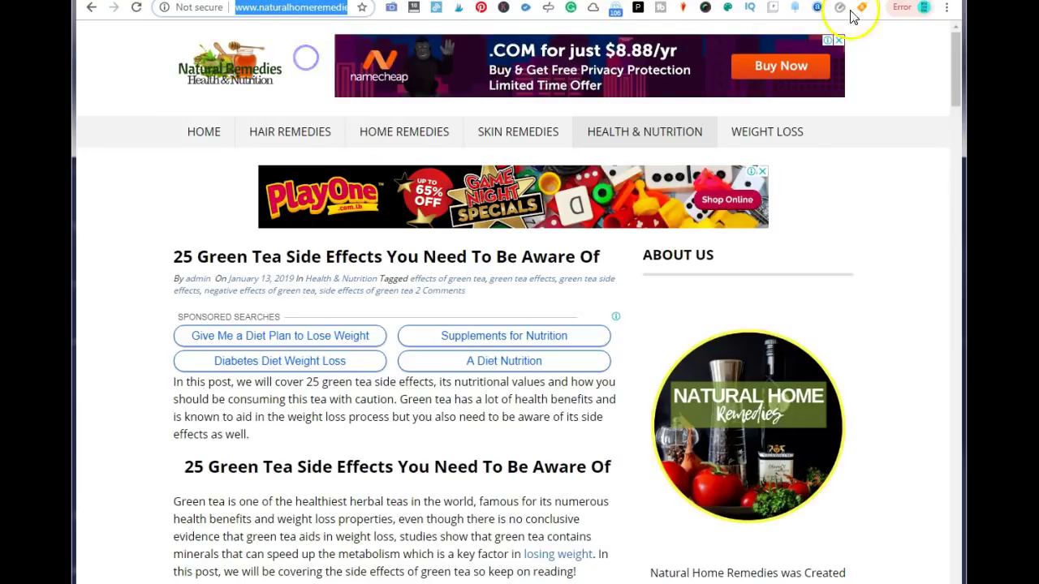
Return to the Rich Pins Validator and review its URL field, paste option and validation instructions.
{"action": "key", "text": "ctrl+Tab"}
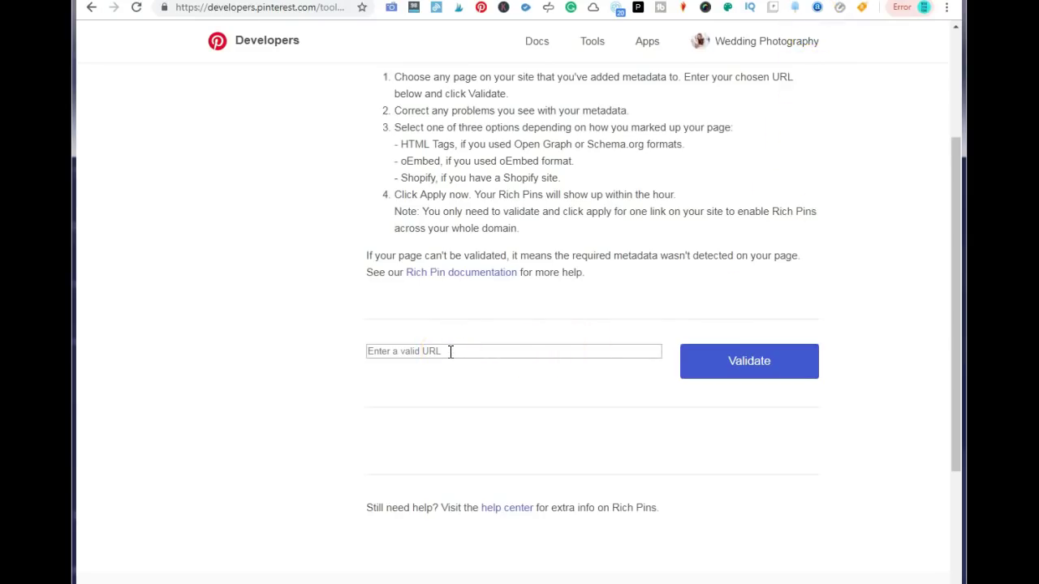
{"action": "left_click", "coordinate": [450, 351]}
{"action": "right_click", "coordinate": [438, 350]}
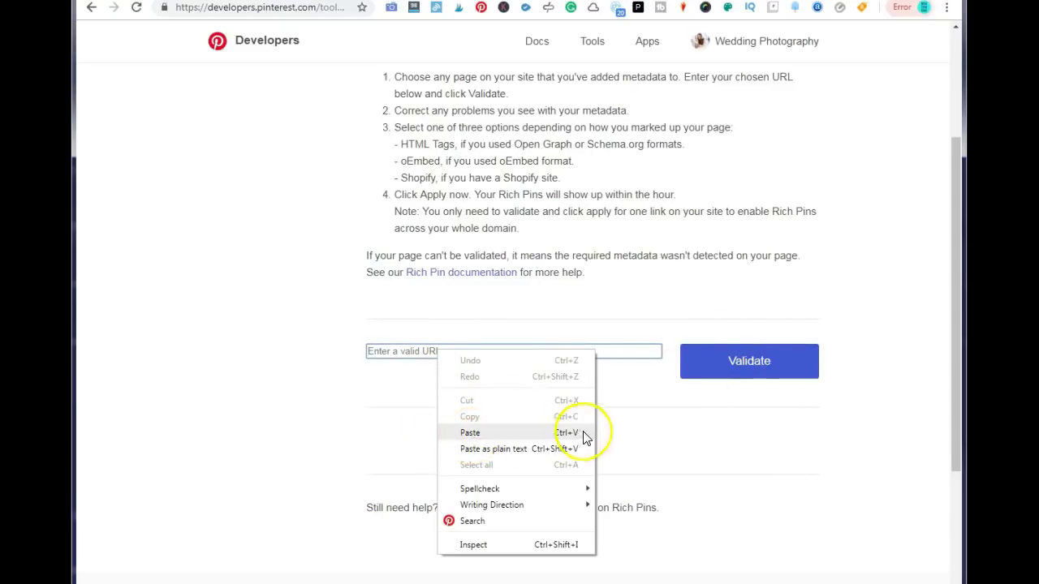
{"action": "left_click", "coordinate": [197, 290]}
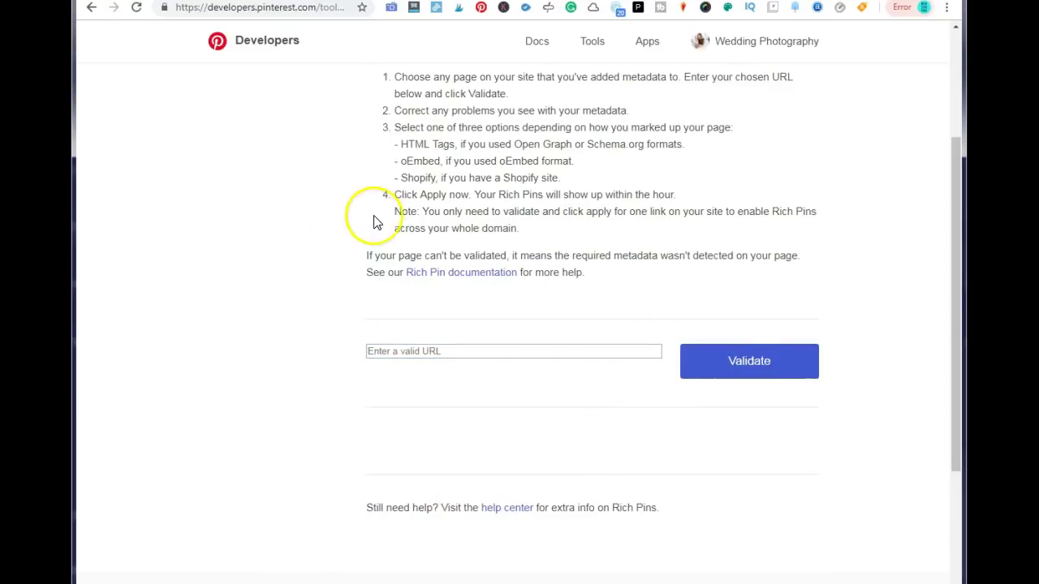
{"action": "scroll", "coordinate": [379, 217], "scroll_direction": "up", "scroll_amount": 3}
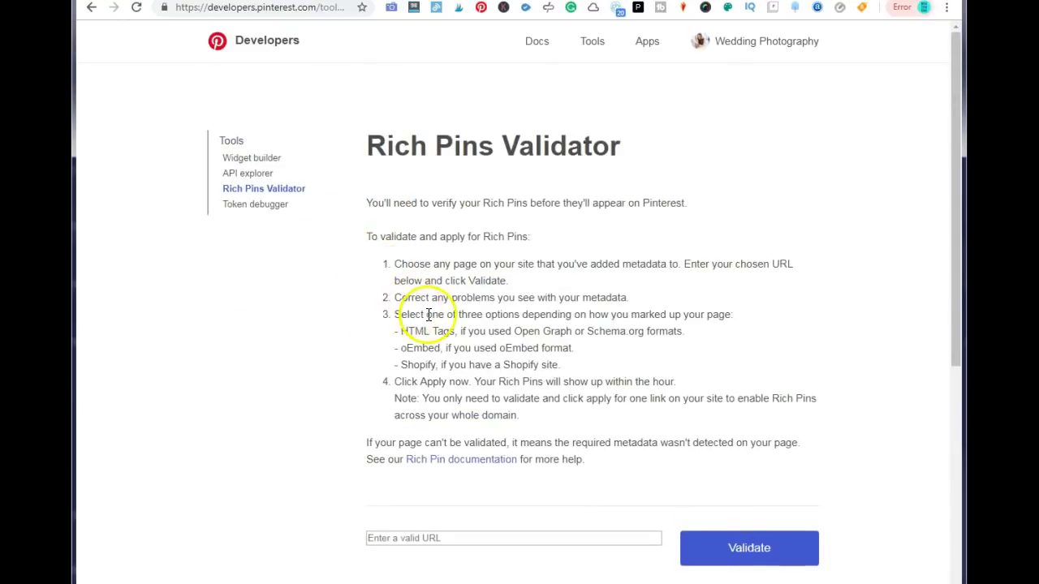
{"action": "scroll", "coordinate": [419, 324], "scroll_direction": "down", "scroll_amount": 5}
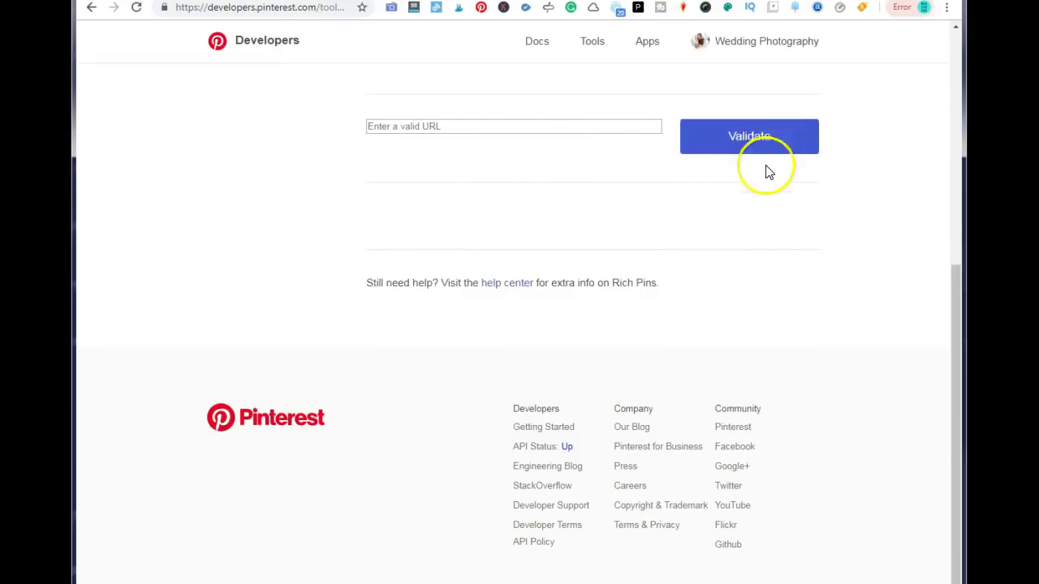
{"action": "scroll", "coordinate": [422, 227], "scroll_direction": "up", "scroll_amount": 5}
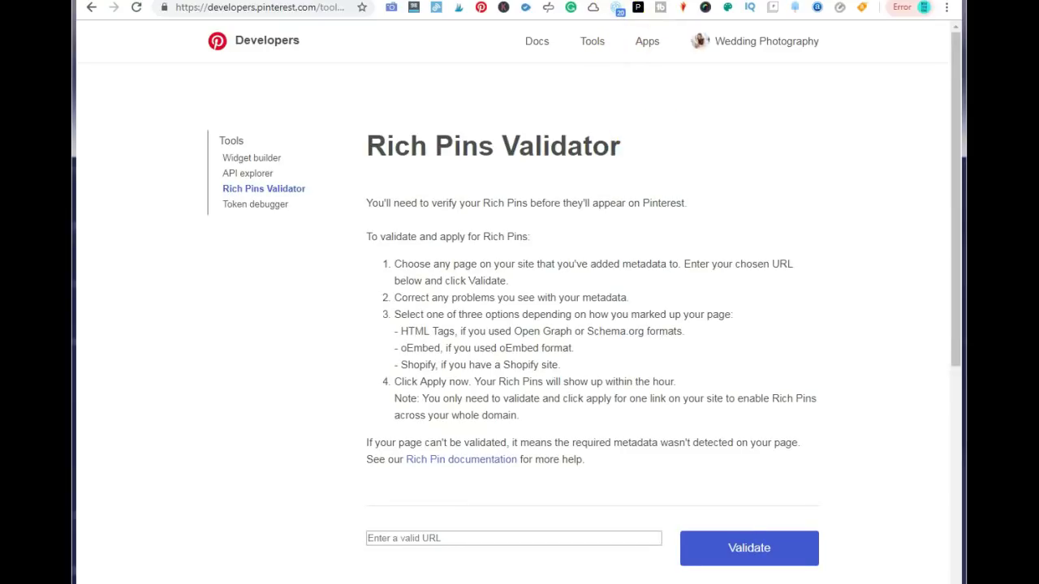
Switch back to the Wedding photography topic page and open the Wedding Photography account's profile from there.
{"action": "left_click", "coordinate": [458, 10]}
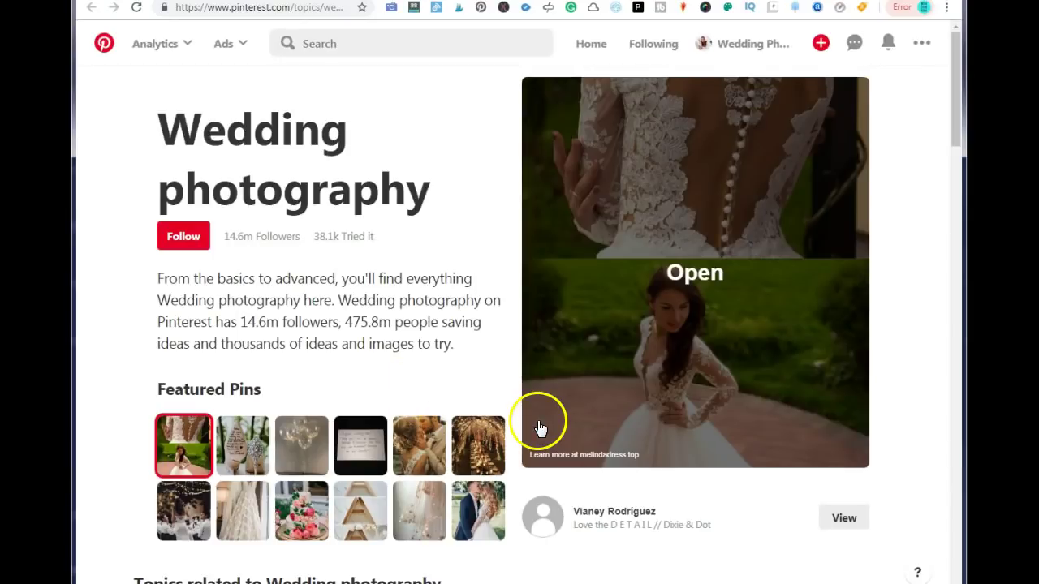
{"action": "left_click", "coordinate": [741, 43]}
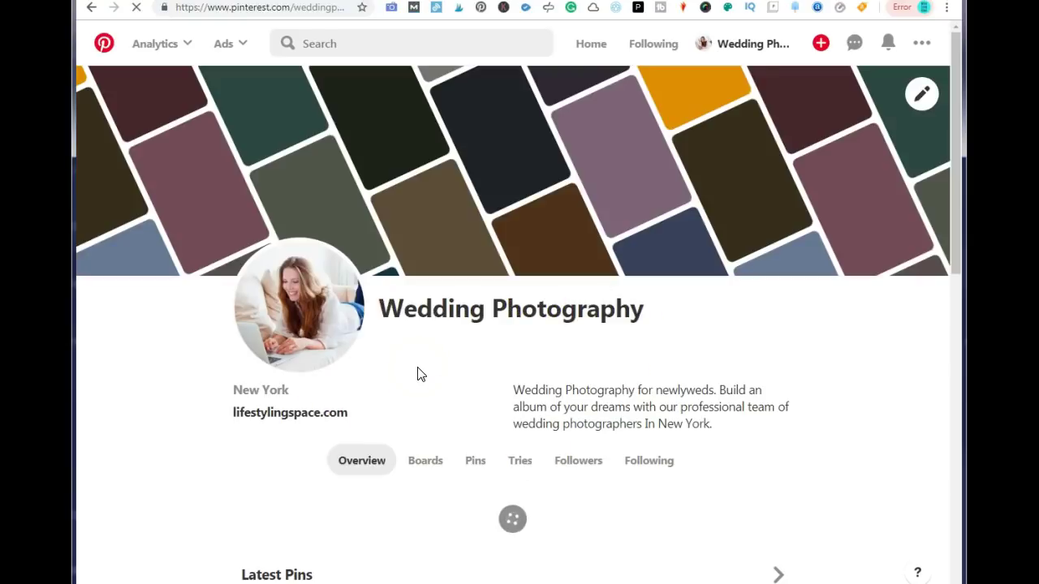
Review the Wedding Photography profile's overview, from the header and description to the Promote a Pin section and the latest pins.
{"action": "left_click", "coordinate": [422, 461]}
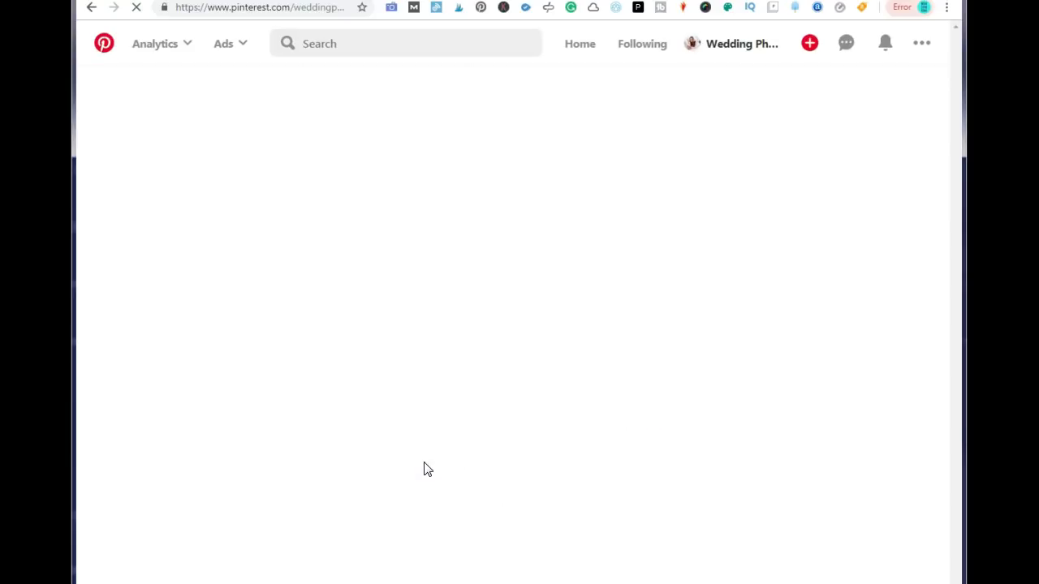
{"action": "left_click", "coordinate": [425, 451]}
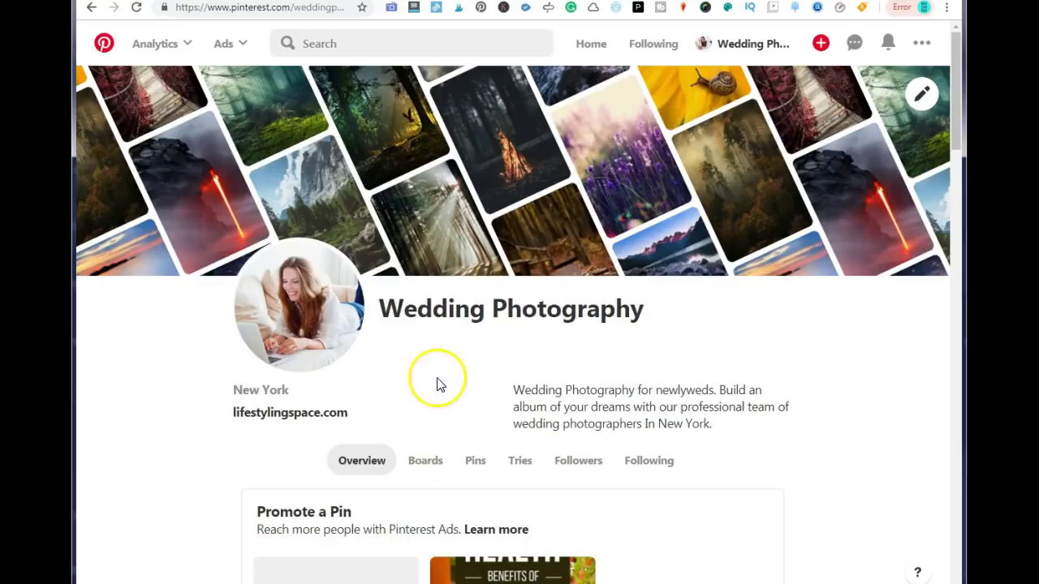
{"action": "scroll", "coordinate": [399, 406], "scroll_direction": "down", "scroll_amount": 10}
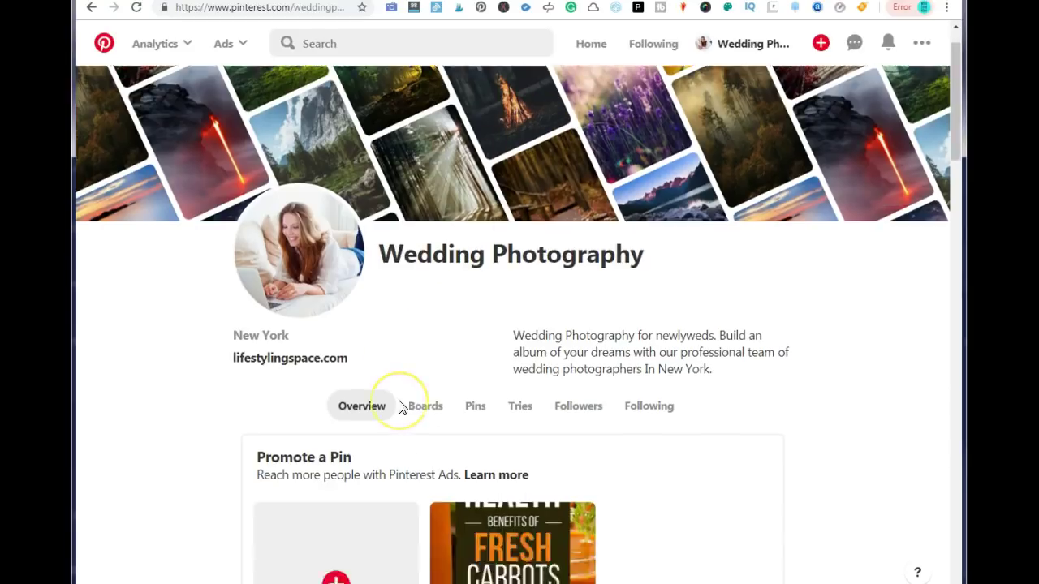
{"action": "scroll", "coordinate": [399, 405], "scroll_direction": "up", "scroll_amount": 4}
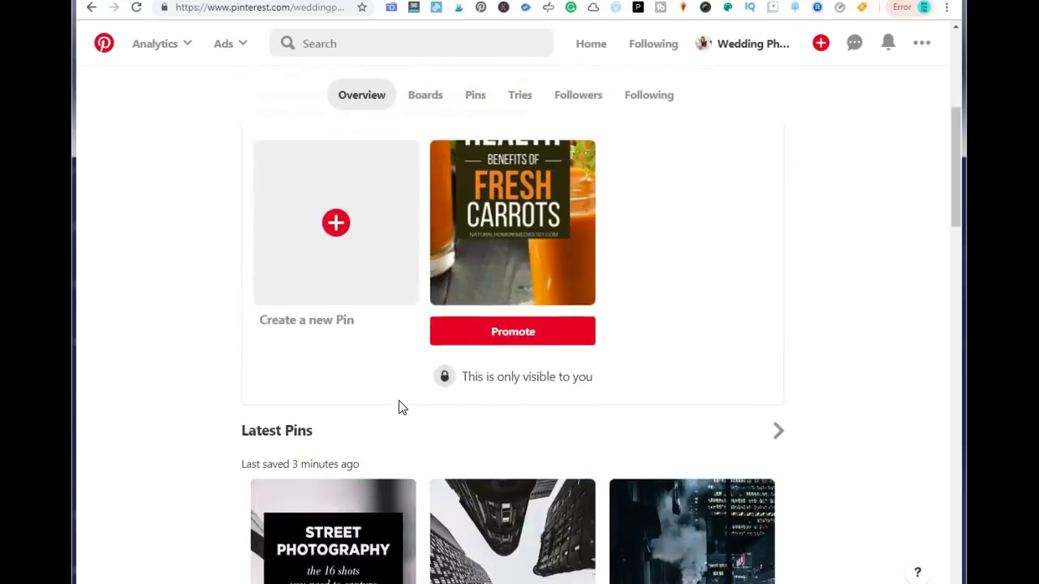
{"action": "scroll", "coordinate": [399, 405], "scroll_direction": "down", "scroll_amount": 2}
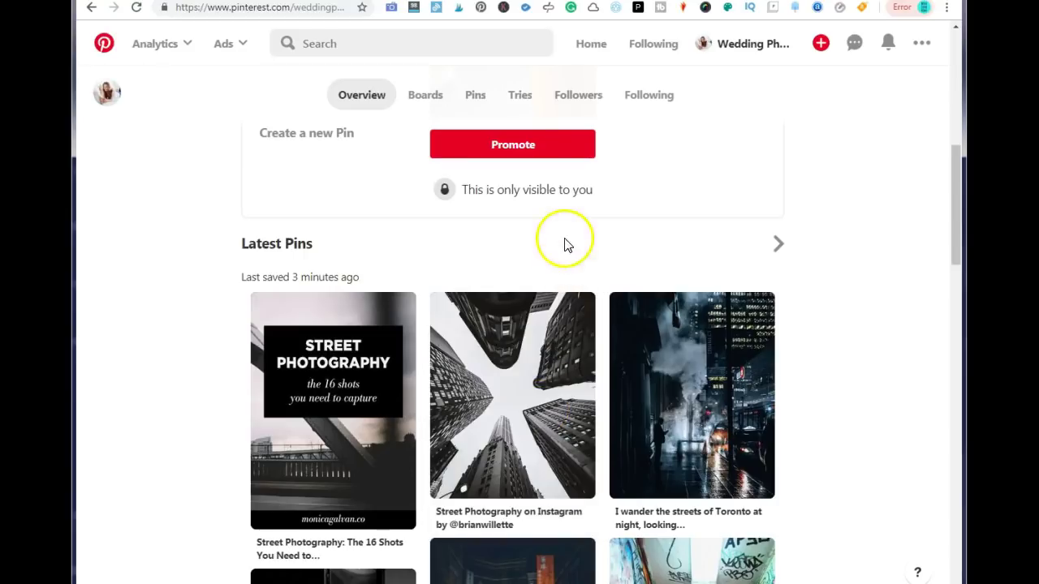
{"action": "scroll", "coordinate": [568, 215], "scroll_direction": "up", "scroll_amount": 5}
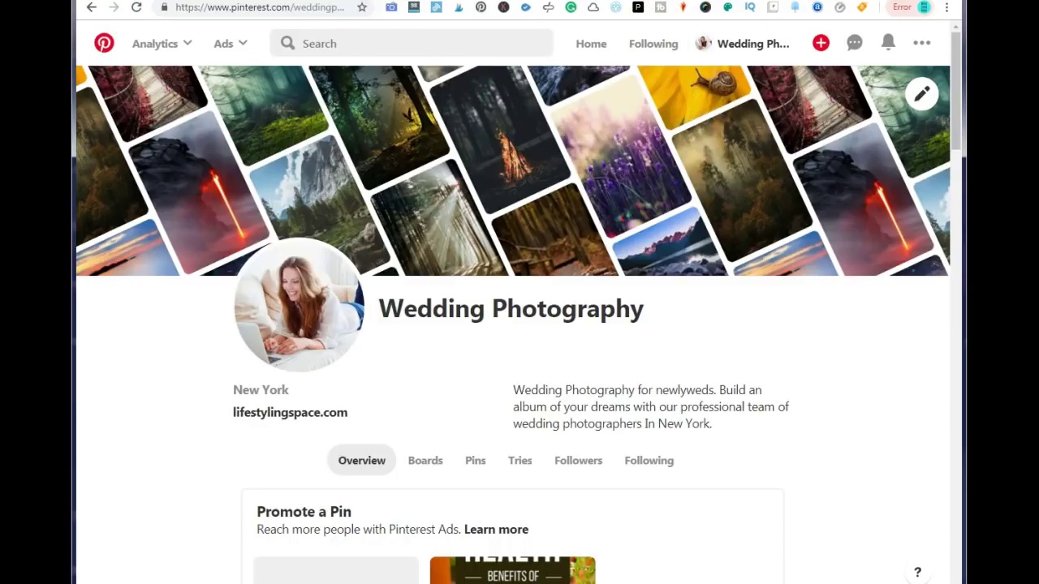
Search the web for "pinit button" in a new browser tab and show the Pinterest Save Button extension page in the Chrome Web Store.
{"action": "left_click", "coordinate": [852, 0]}
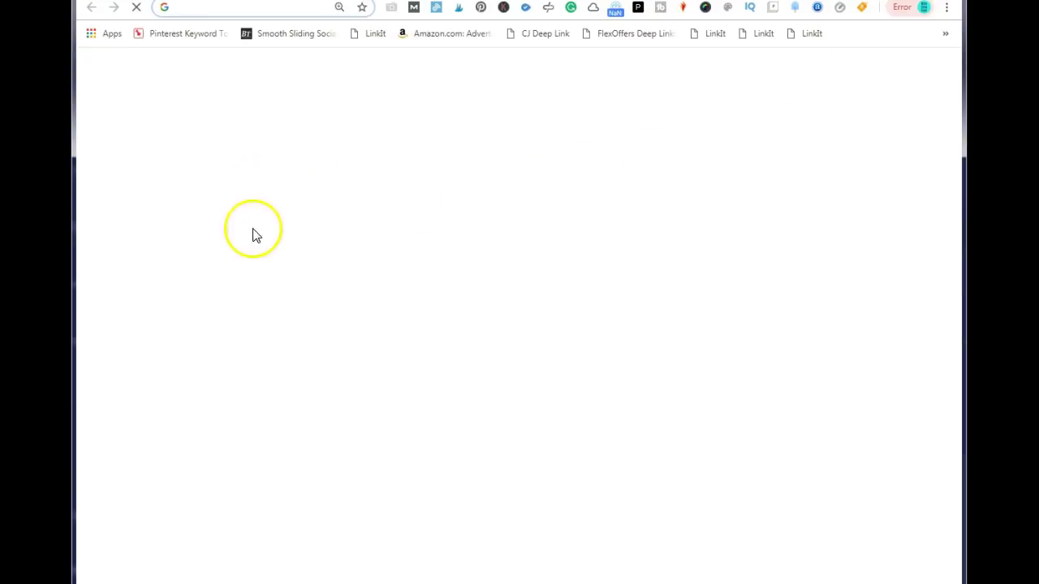
{"action": "left_click", "coordinate": [348, 285]}
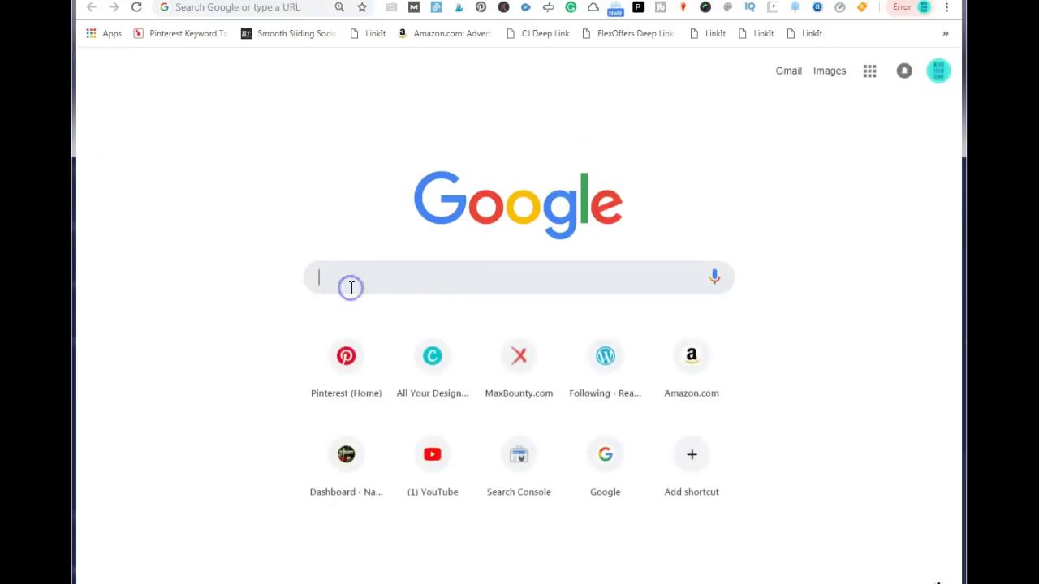
{"action": "type", "text": "pinit butt"}
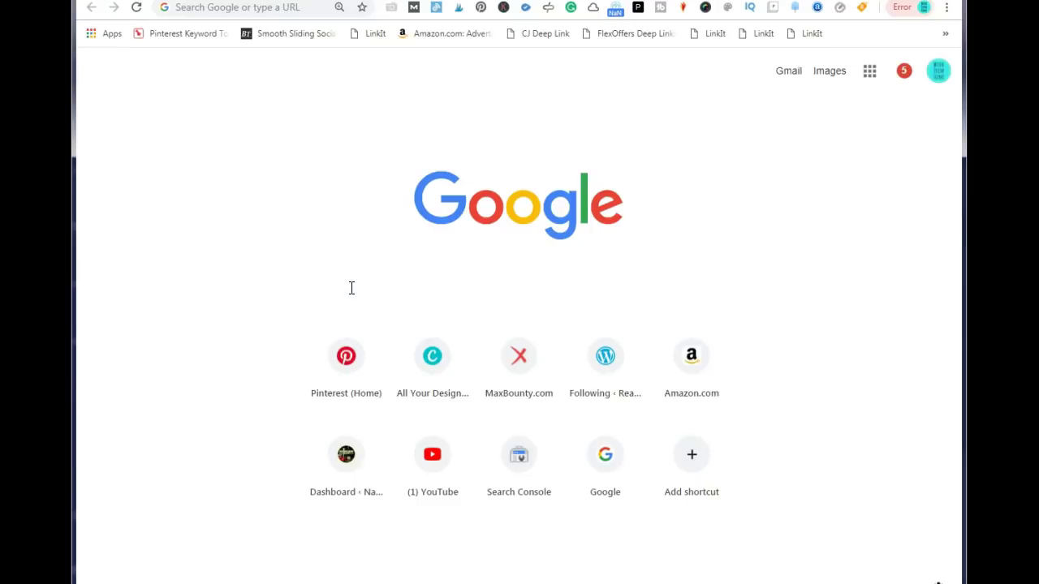
{"action": "type", "text": "on"}
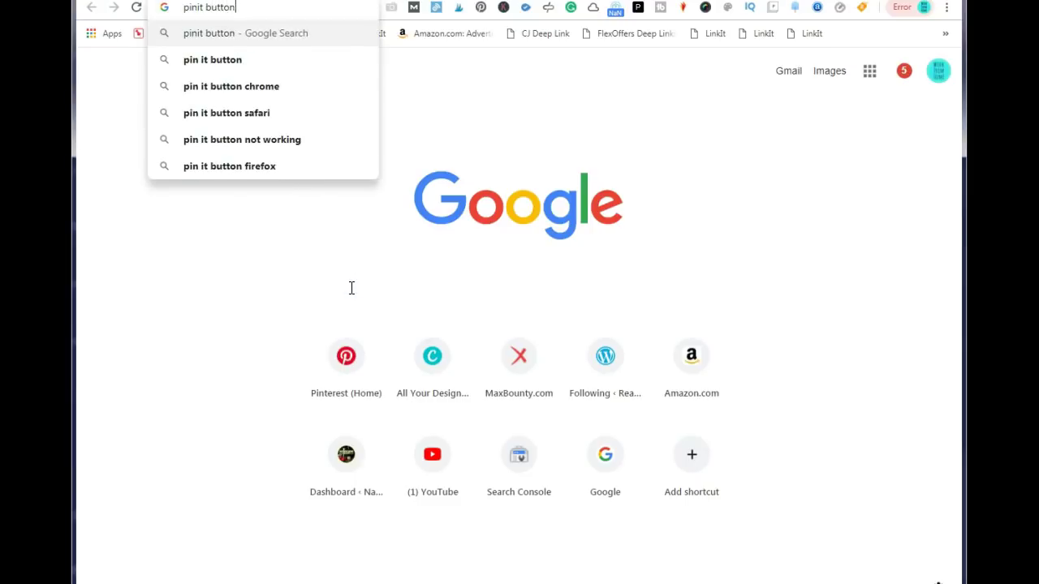
{"action": "key", "text": "Return"}
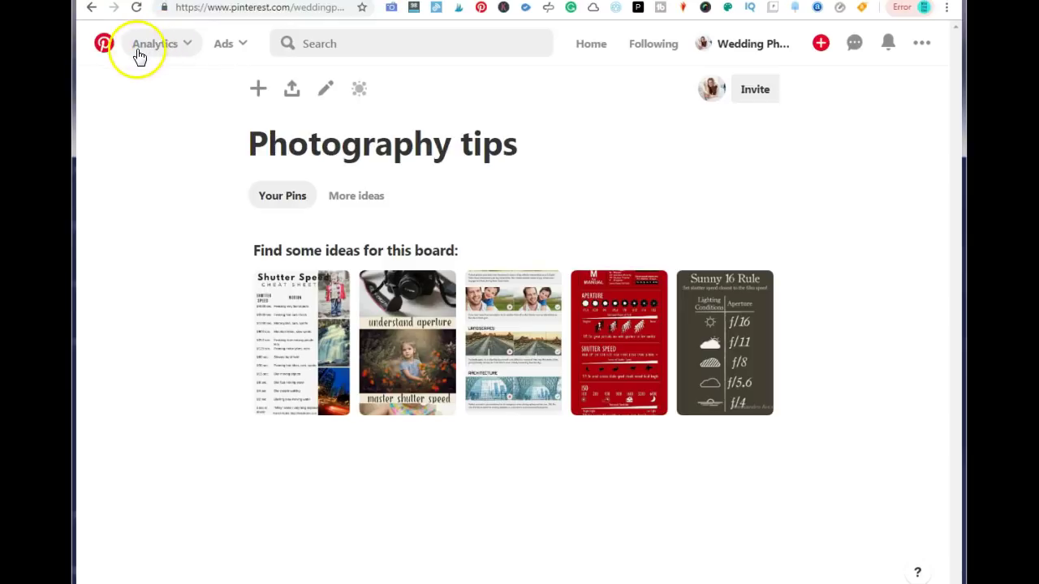
{"action": "left_click", "coordinate": [163, 51]}
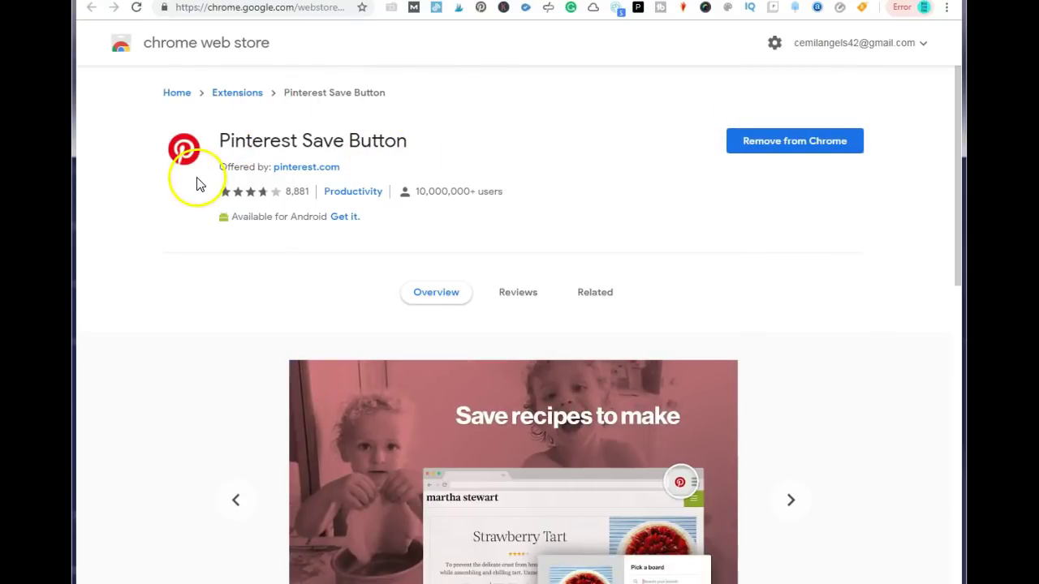
Return to the green tea side effects post, close the board chooser and look through the article and its pin image.
{"action": "left_click", "coordinate": [459, 8]}
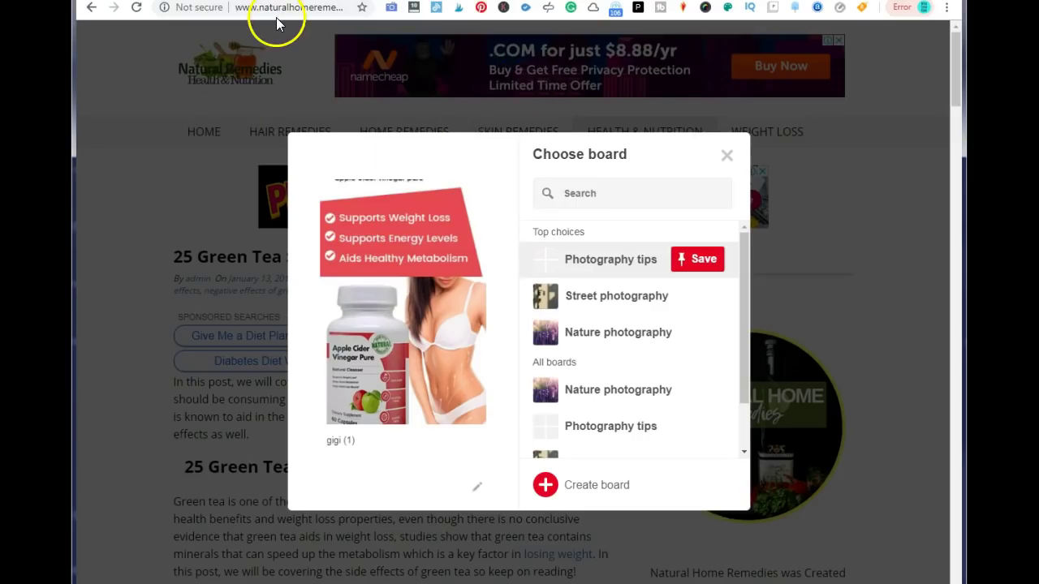
{"action": "left_click", "coordinate": [727, 155]}
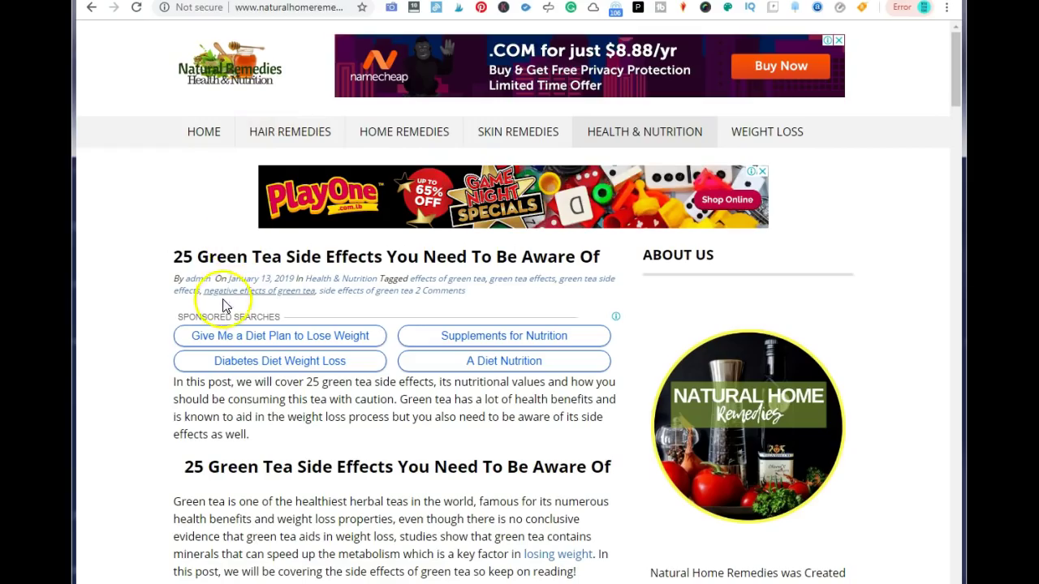
{"action": "scroll", "coordinate": [362, 446], "scroll_direction": "down", "scroll_amount": 20}
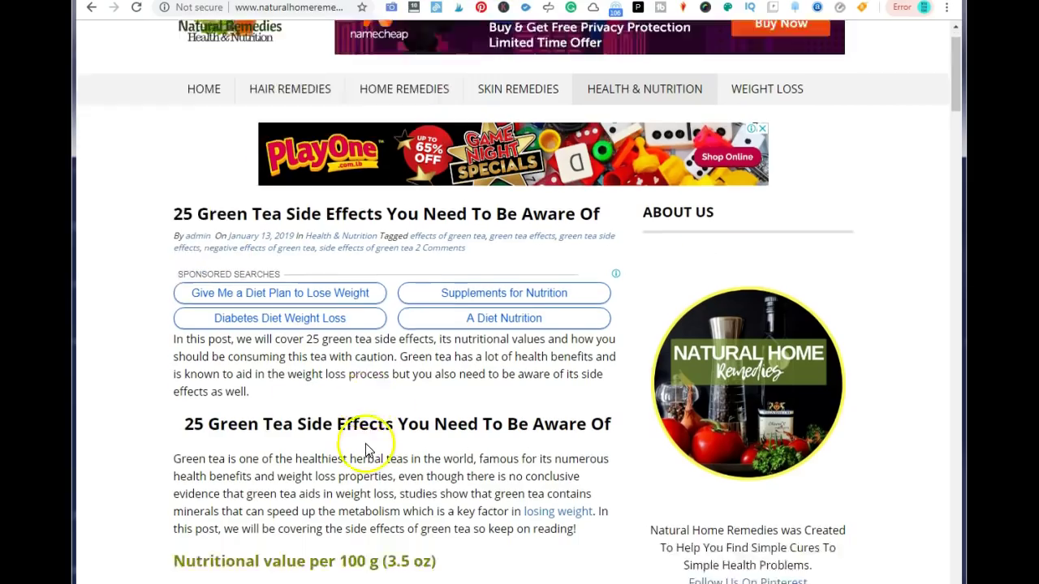
{"action": "scroll", "coordinate": [365, 448], "scroll_direction": "down", "scroll_amount": 15}
{"action": "scroll", "coordinate": [365, 447], "scroll_direction": "up", "scroll_amount": 20}
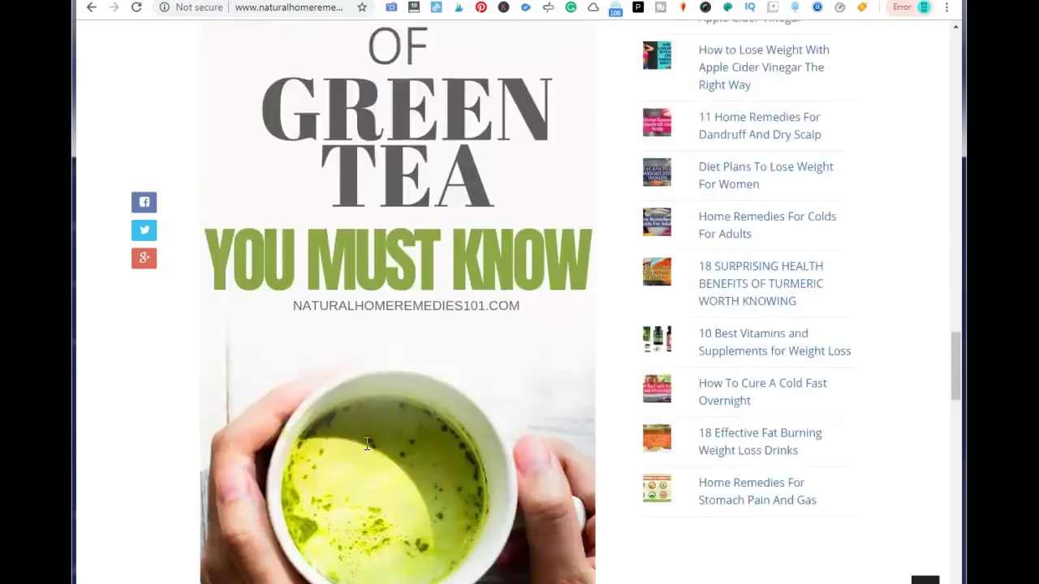
{"action": "scroll", "coordinate": [364, 452], "scroll_direction": "down", "scroll_amount": 15}
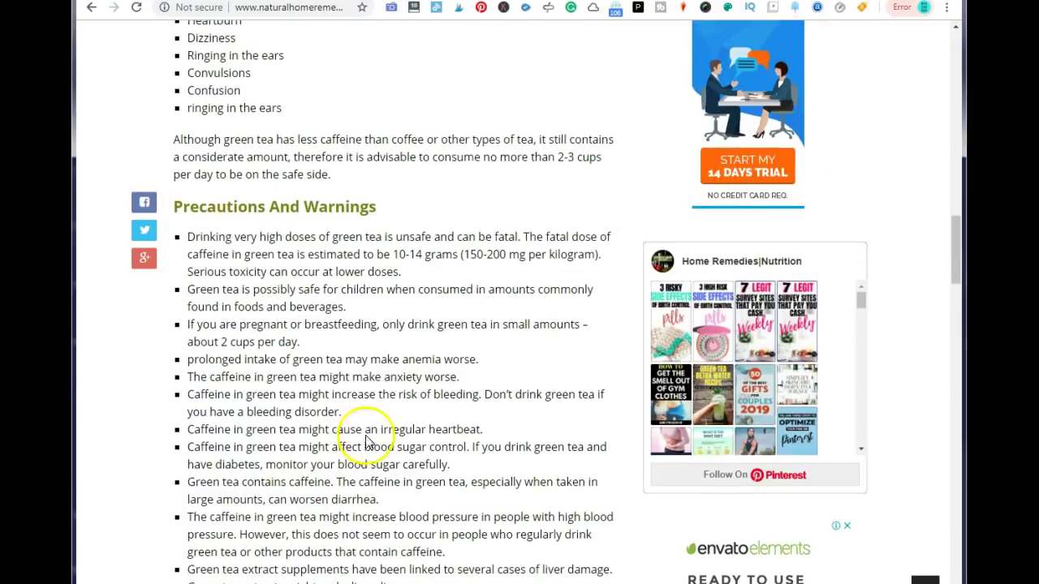
Choose the green tea pin image with the Pinterest save button, review its description and board choices, and close the board chooser without saving.
{"action": "left_click", "coordinate": [482, 10]}
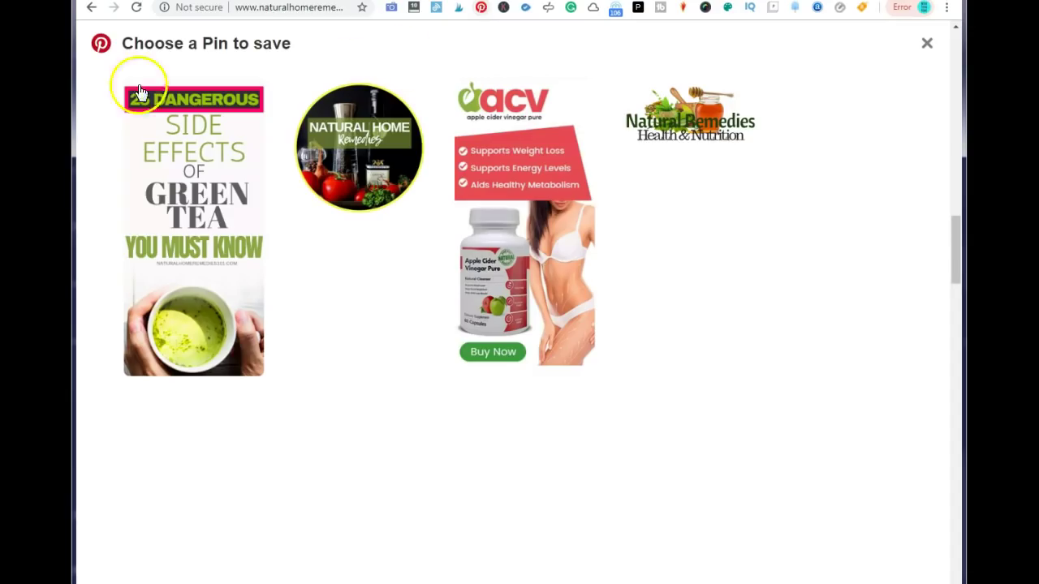
{"action": "left_click", "coordinate": [166, 97]}
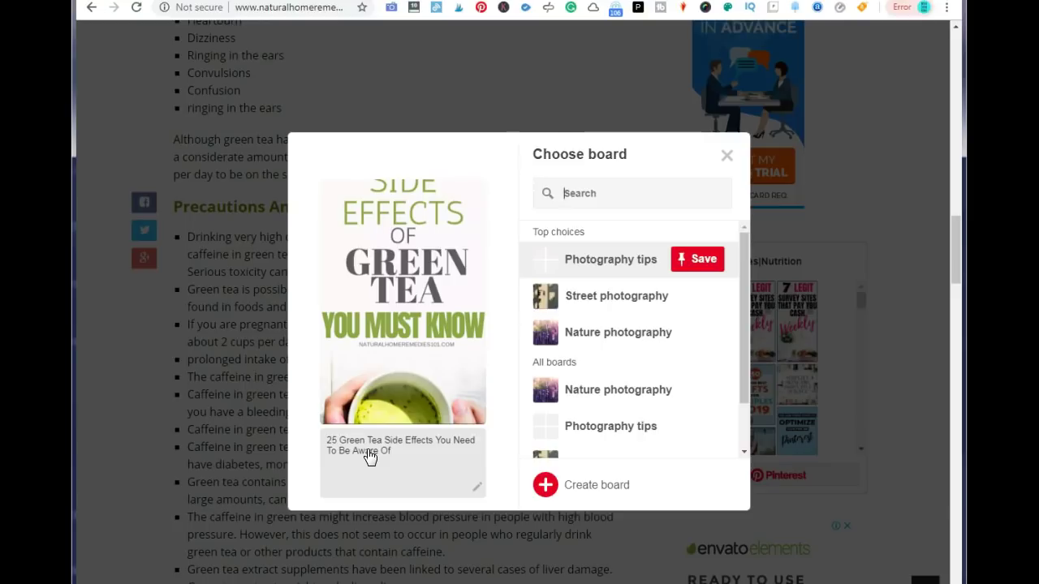
{"action": "left_click", "coordinate": [381, 459]}
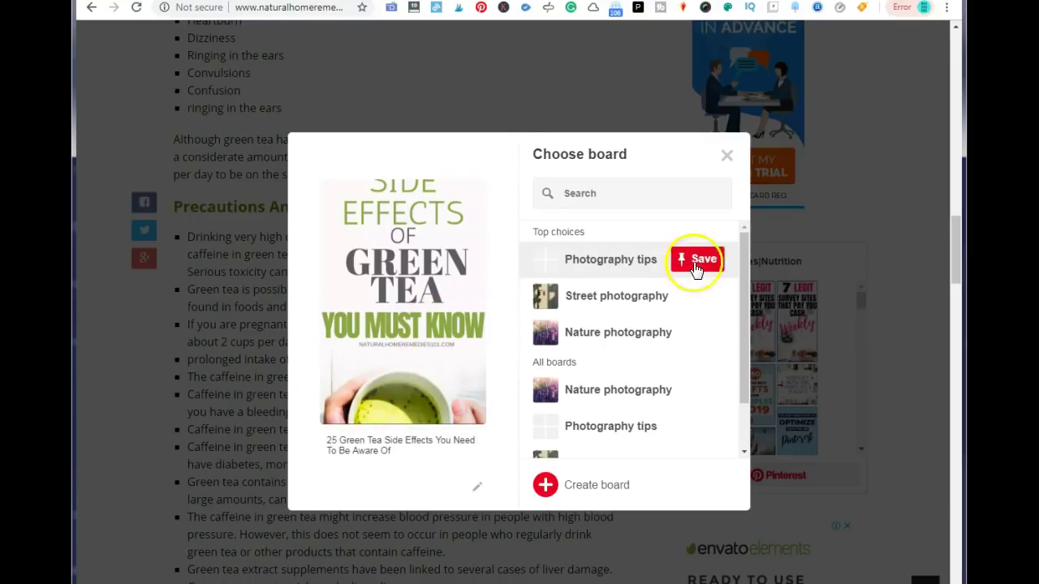
{"action": "mouse_move", "coordinate": [714, 349]}
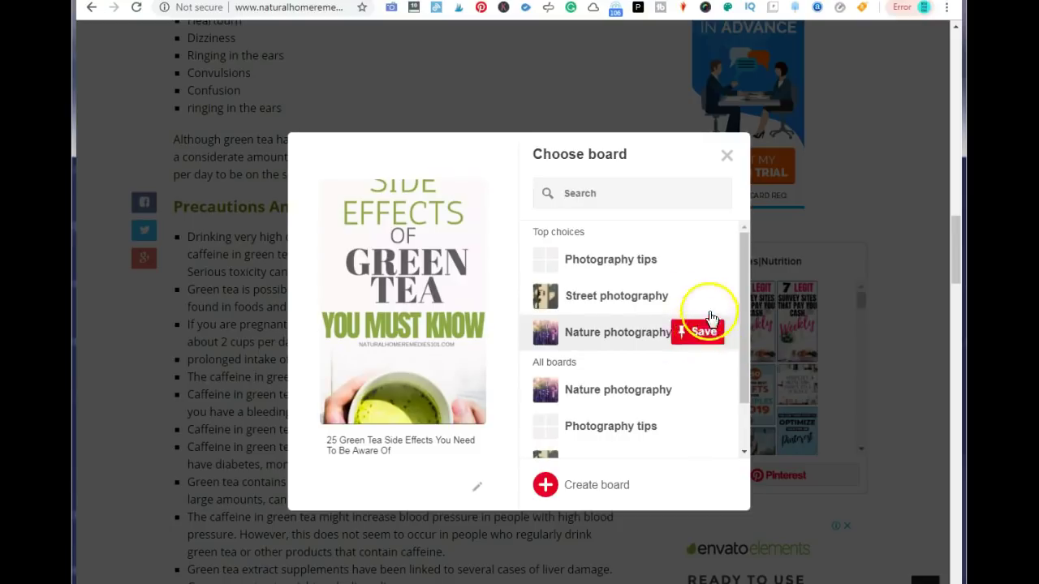
{"action": "mouse_move", "coordinate": [696, 253]}
{"action": "mouse_move", "coordinate": [698, 333]}
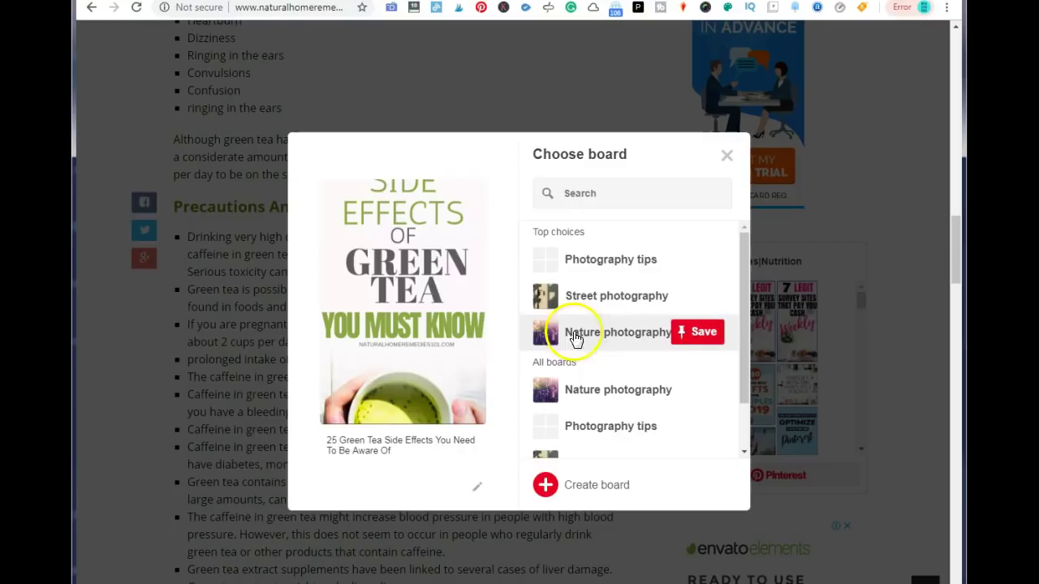
{"action": "mouse_move", "coordinate": [545, 302]}
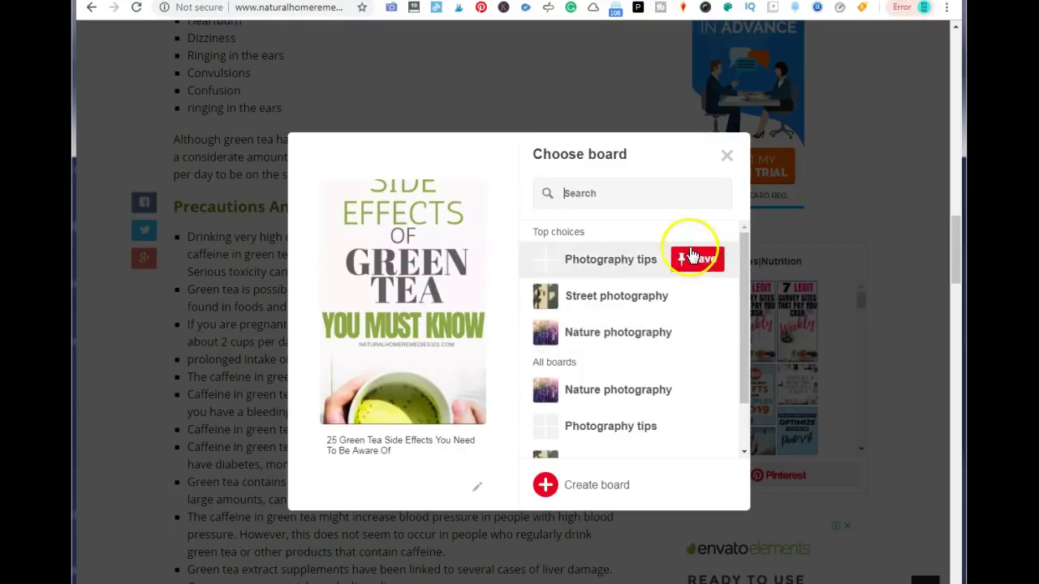
{"action": "left_click", "coordinate": [726, 156]}
{"action": "scroll", "coordinate": [410, 375], "scroll_direction": "up", "scroll_amount": 20}
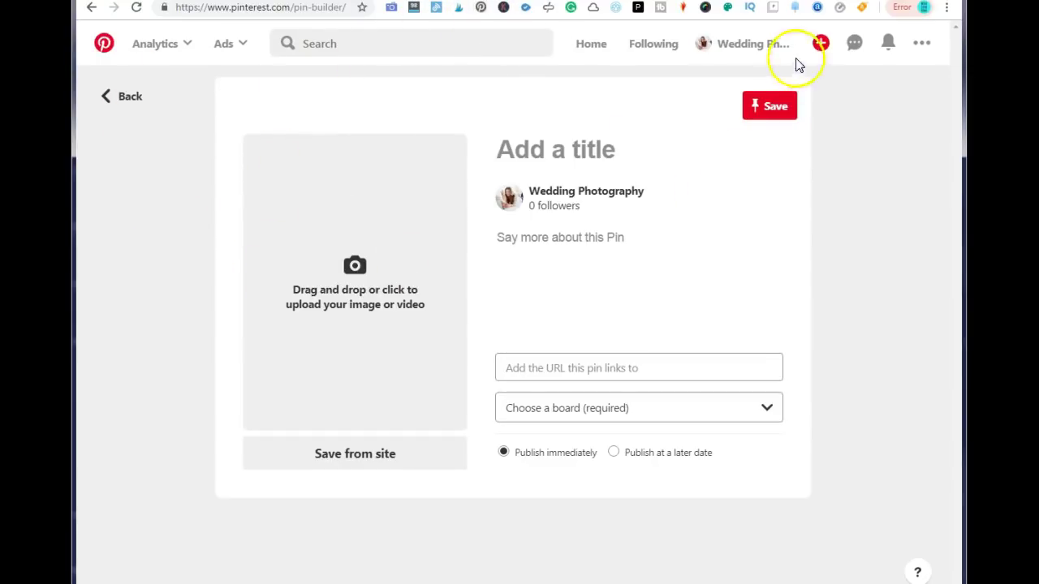
Show Pinterest's options for creating content and open a blank pin in the pin builder.
{"action": "left_click", "coordinate": [820, 43]}
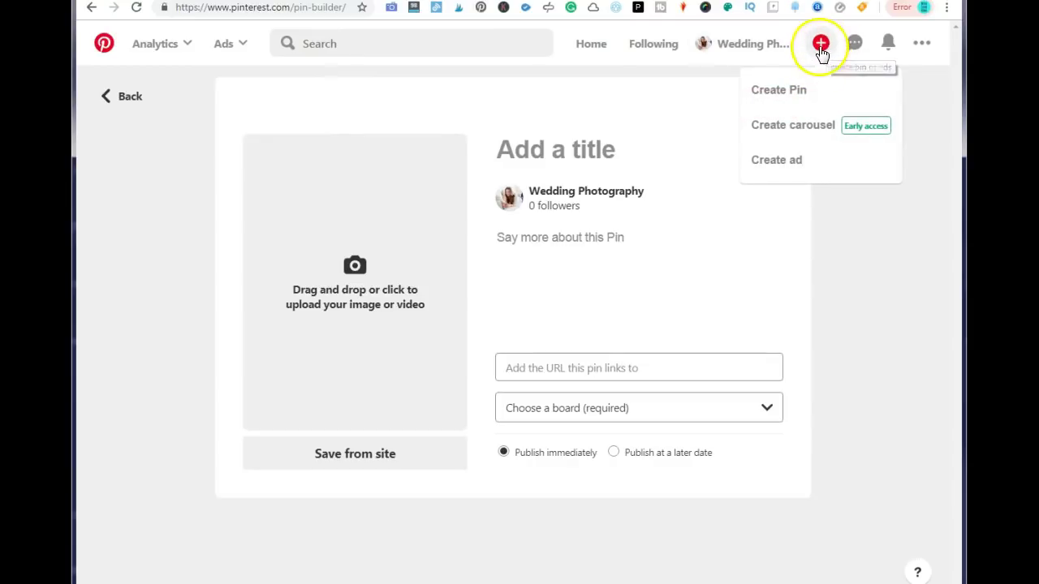
{"action": "left_click", "coordinate": [811, 45]}
{"action": "left_click", "coordinate": [783, 93]}
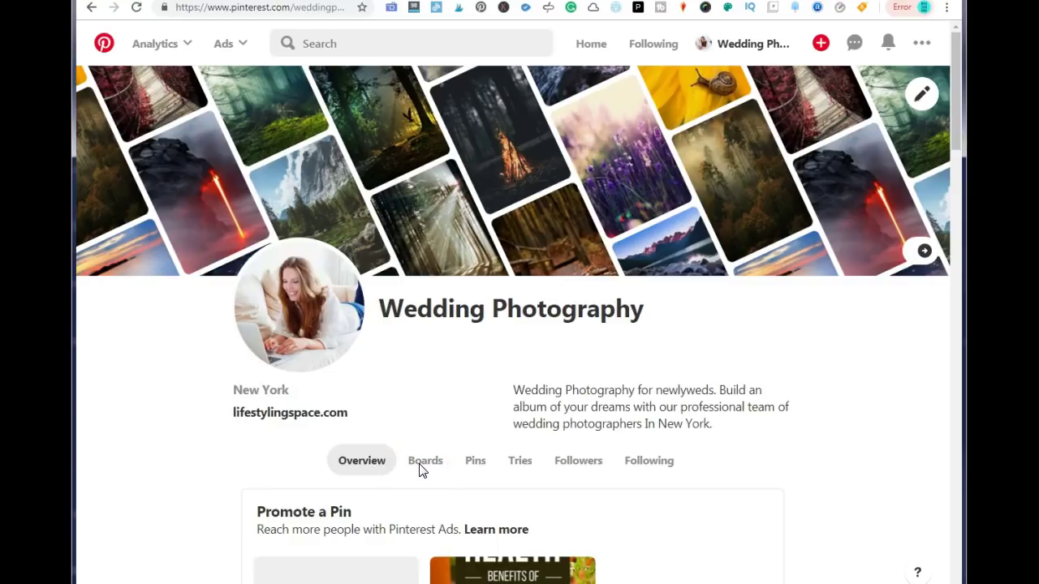
From the Wedding Photography profile overview, search Pinterest for "wedding photography" using the recent search.
{"action": "scroll", "coordinate": [420, 463], "scroll_direction": "down", "scroll_amount": 5}
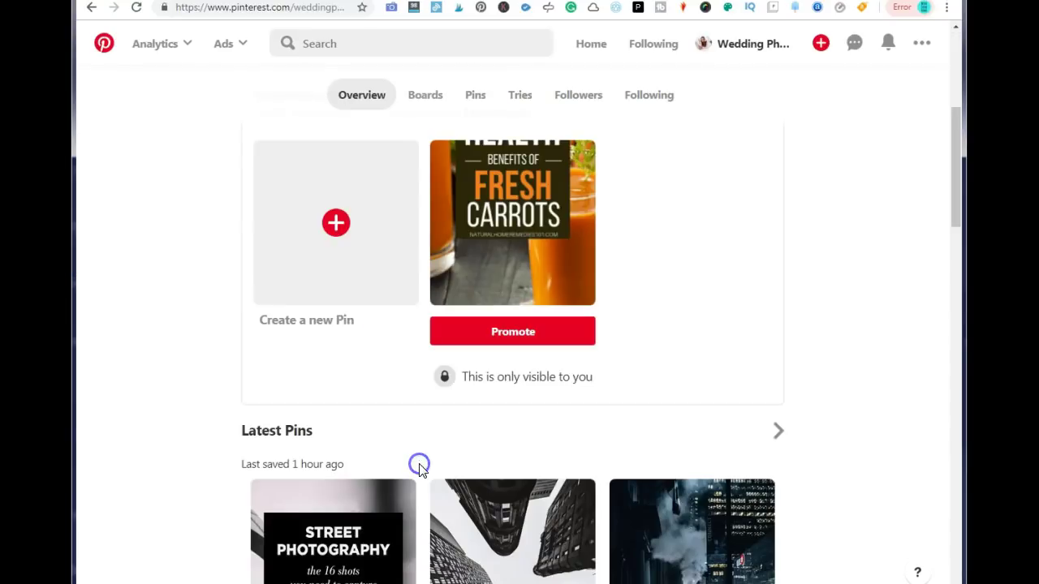
{"action": "scroll", "coordinate": [168, 457], "scroll_direction": "up", "scroll_amount": 2}
{"action": "scroll", "coordinate": [178, 454], "scroll_direction": "up", "scroll_amount": 3}
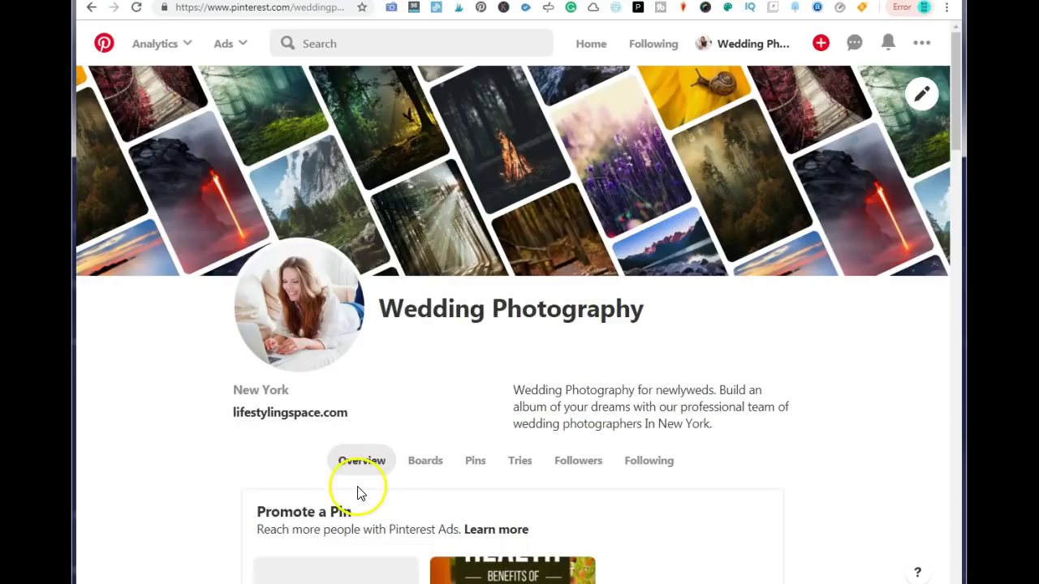
{"action": "scroll", "coordinate": [360, 492], "scroll_direction": "down", "scroll_amount": 2}
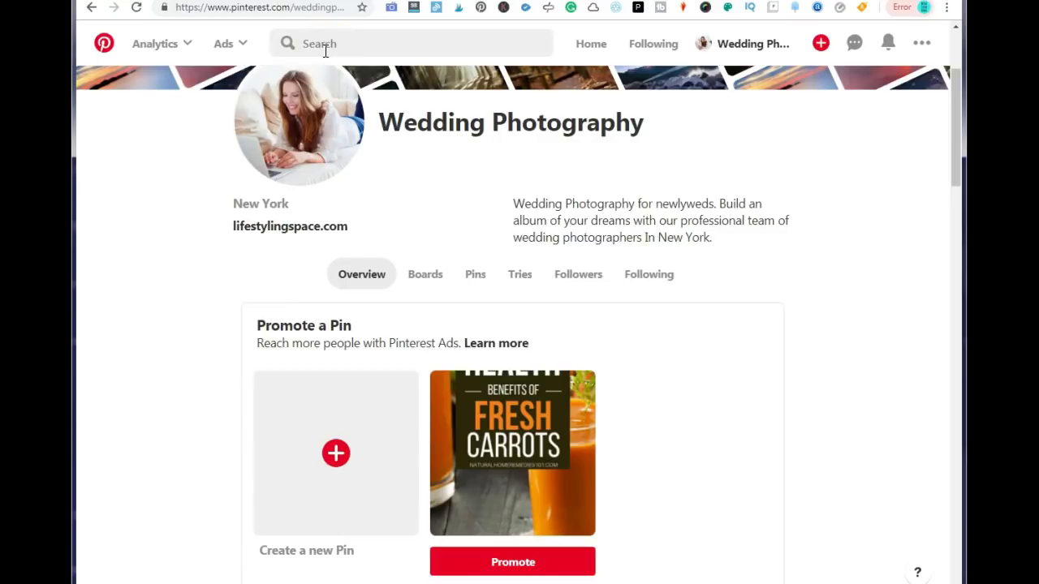
{"action": "left_click", "coordinate": [373, 44]}
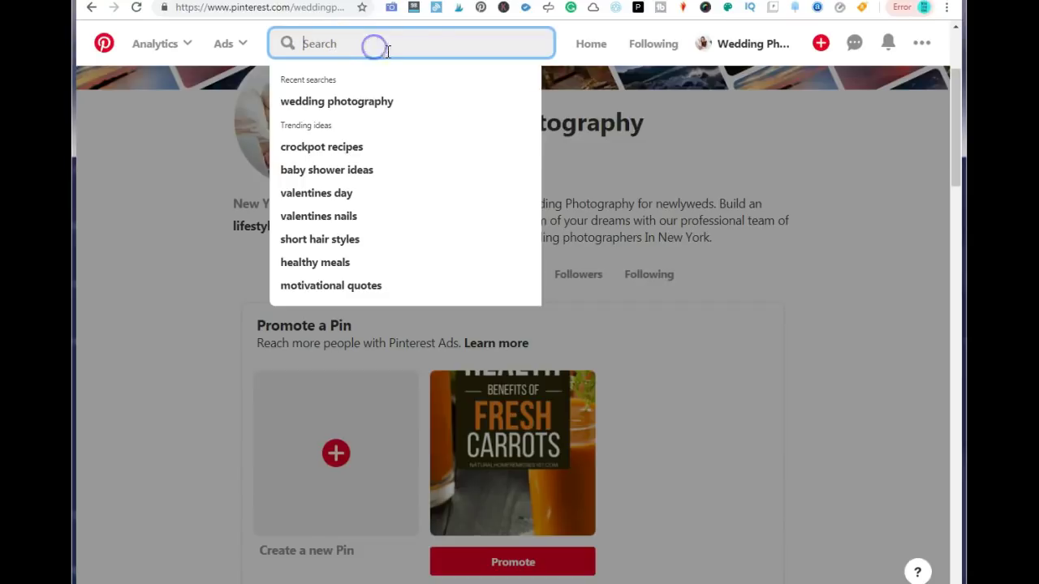
{"action": "left_click", "coordinate": [286, 107]}
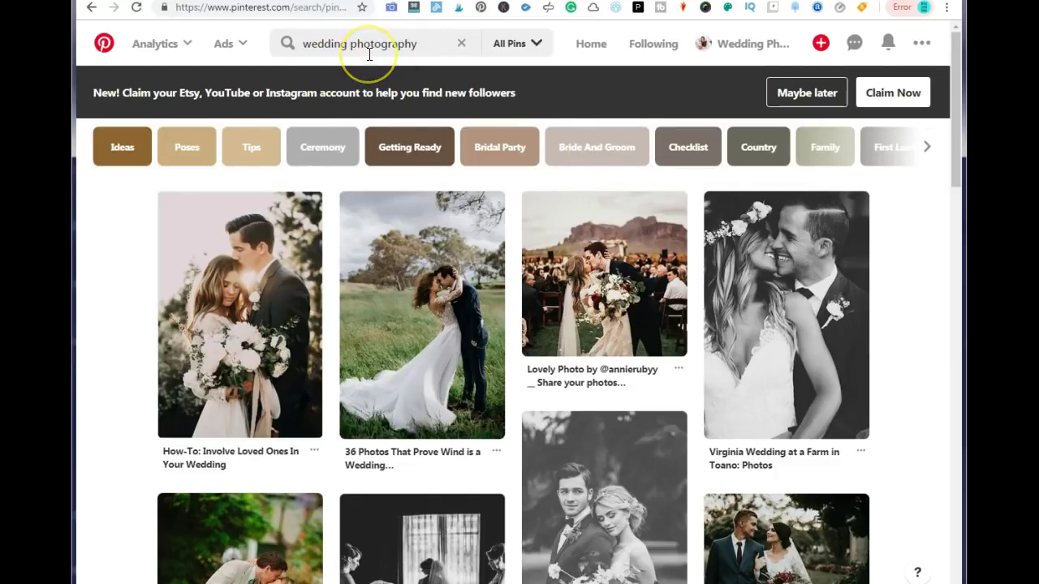
{"action": "left_click", "coordinate": [411, 50]}
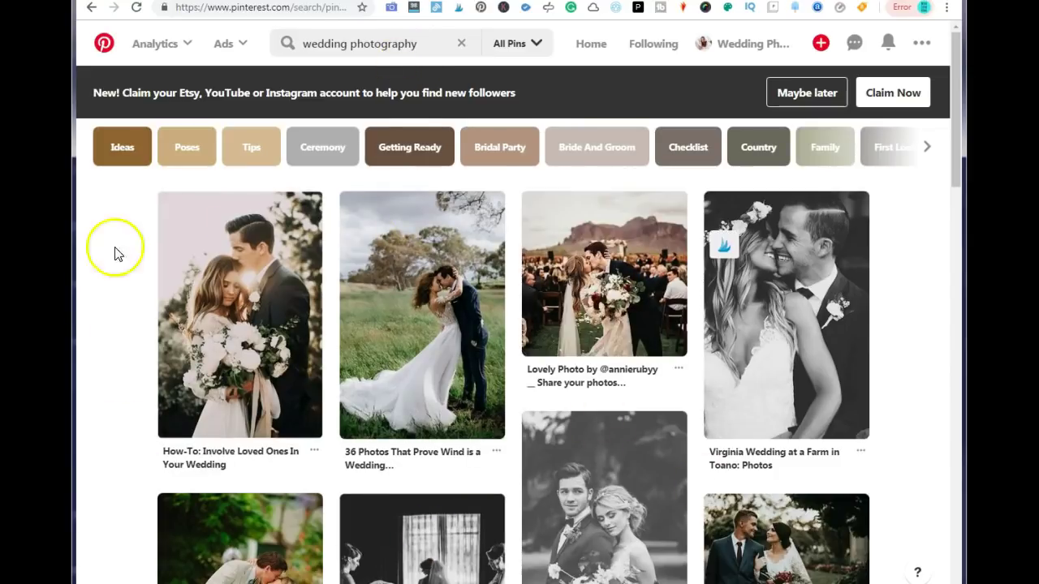
Narrow the wedding photography search with the suggested keywords Ideas and For Photographers, and highlight part of the combined search phrase.
{"action": "left_click", "coordinate": [112, 149]}
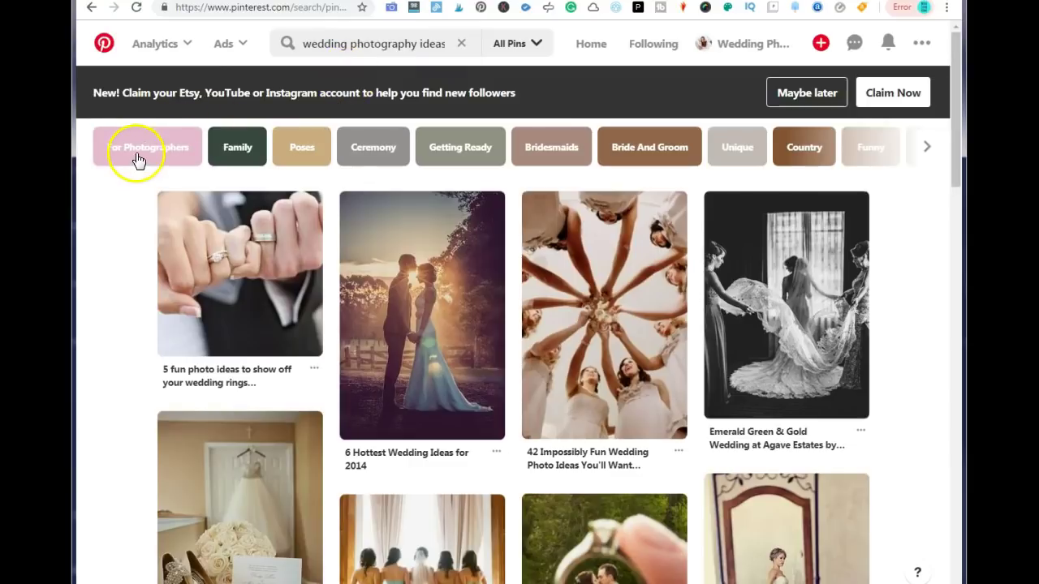
{"action": "left_click", "coordinate": [138, 157]}
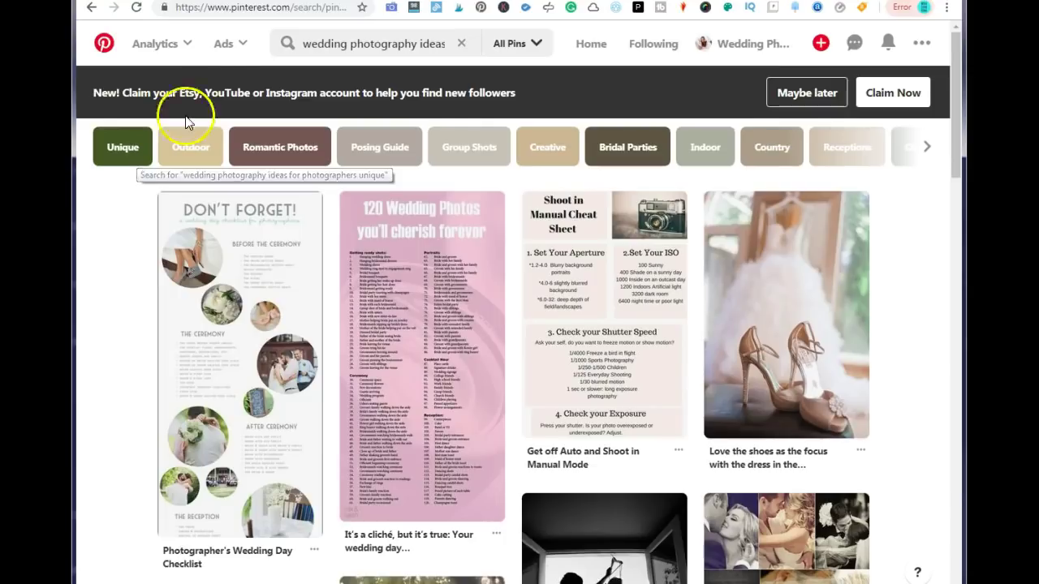
{"action": "left_click_drag", "start_coordinate": [305, 43], "coordinate": [398, 44]}
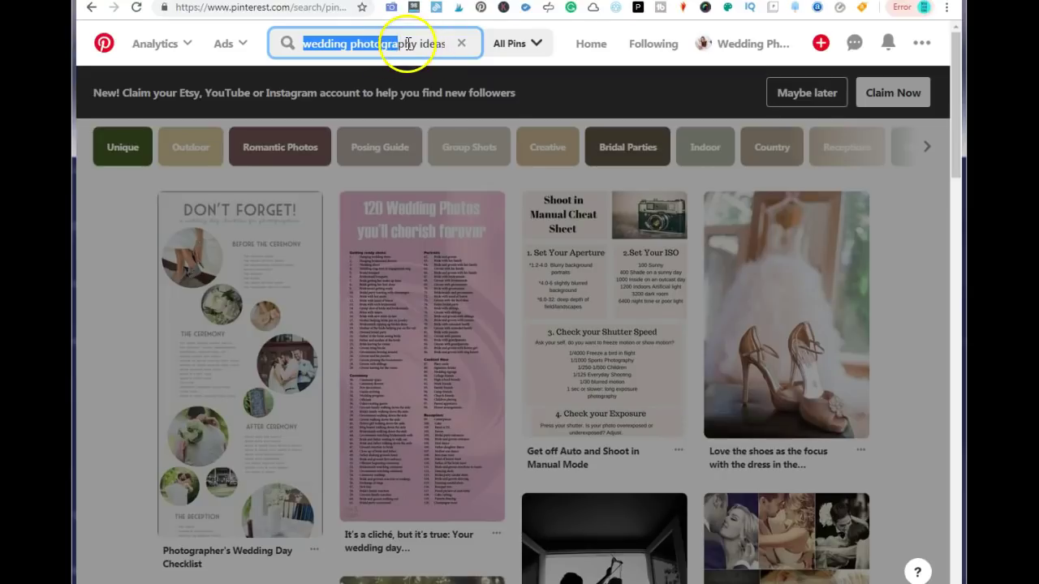
Highlight the full search phrase "wedding photography ideas for photographers" to review the combined keywords, and leave the search field without changing it.
{"action": "left_click", "coordinate": [304, 45]}
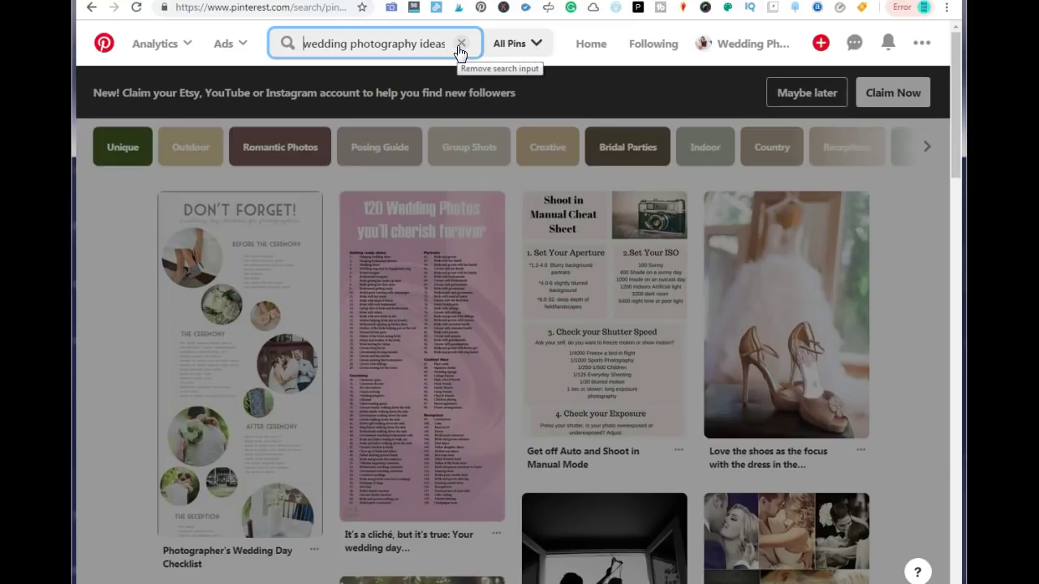
{"action": "left_click", "coordinate": [429, 56]}
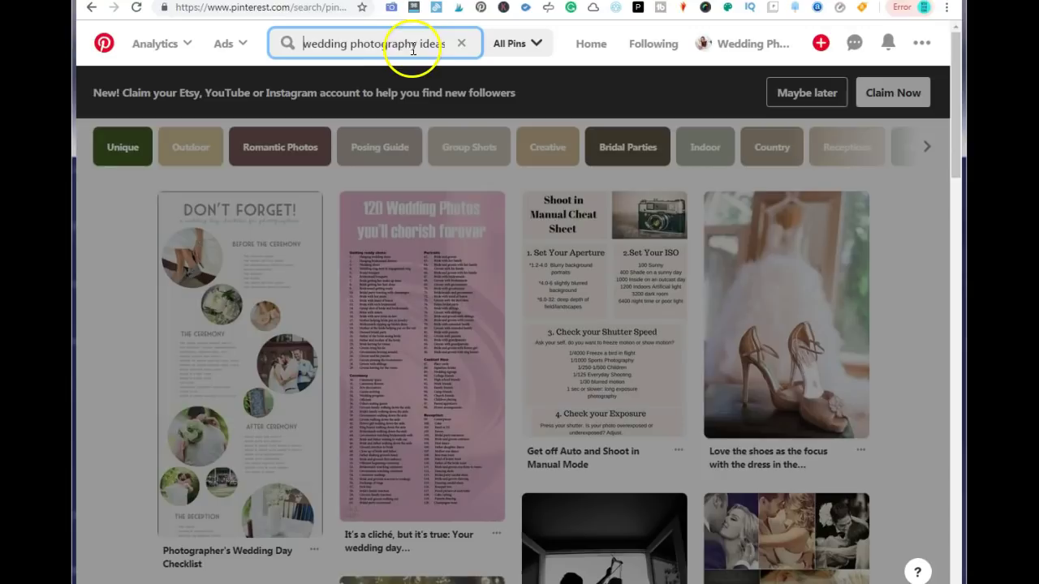
{"action": "left_click_drag", "start_coordinate": [303, 45], "coordinate": [443, 43]}
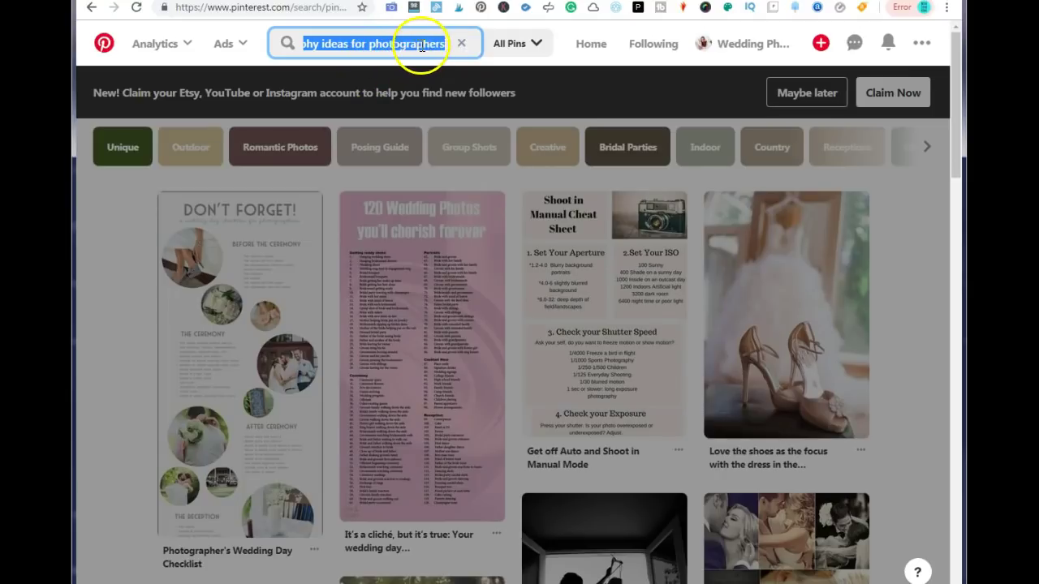
{"action": "left_click_drag", "start_coordinate": [446, 44], "coordinate": [293, 44]}
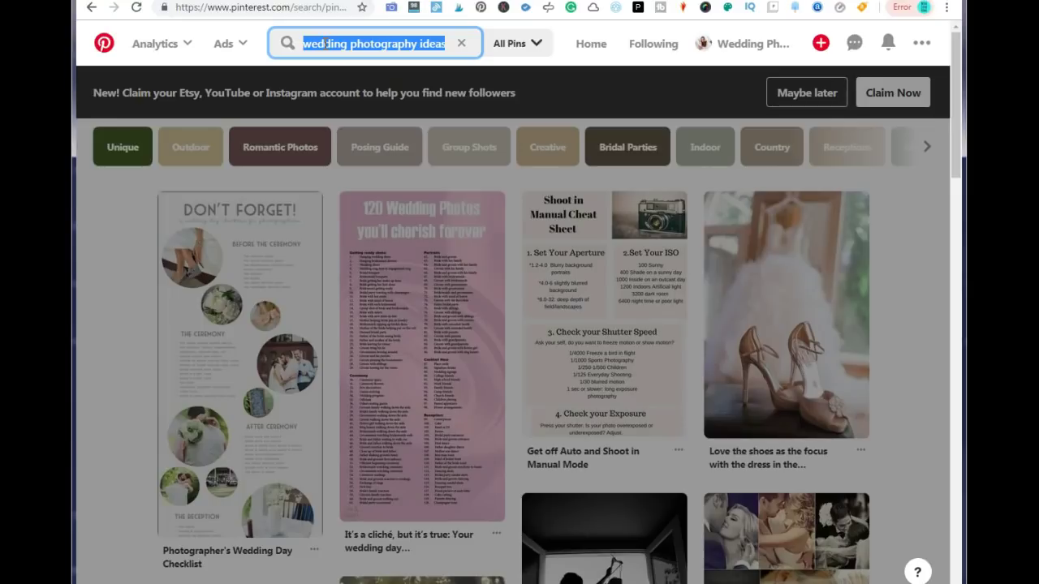
{"action": "left_click", "coordinate": [115, 349]}
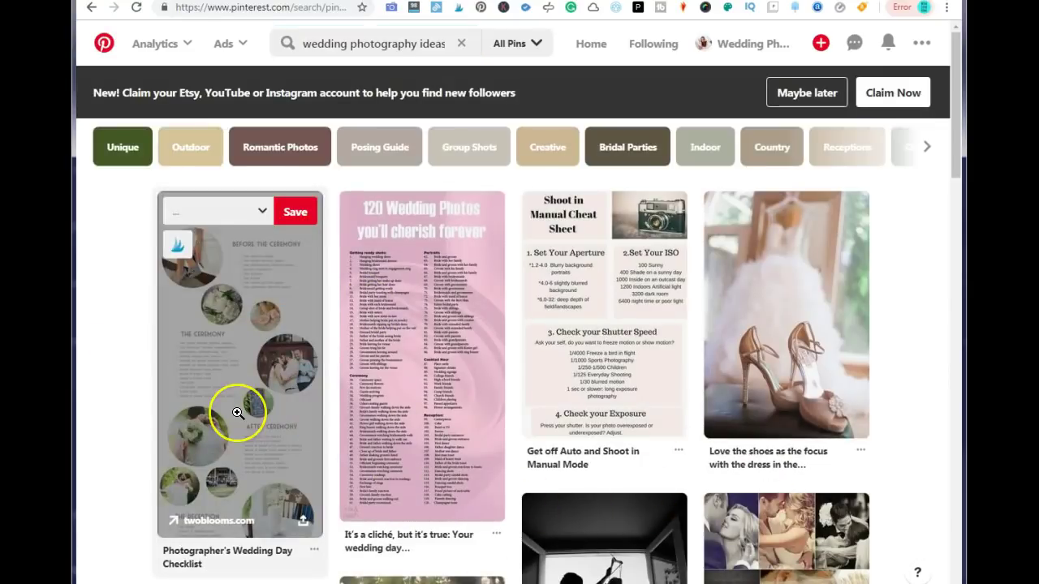
Examine the pins found for the combined wedding photography phrase, looking at their images and titles along with the suggested keywords.
{"action": "scroll", "coordinate": [237, 413], "scroll_direction": "down", "scroll_amount": 5}
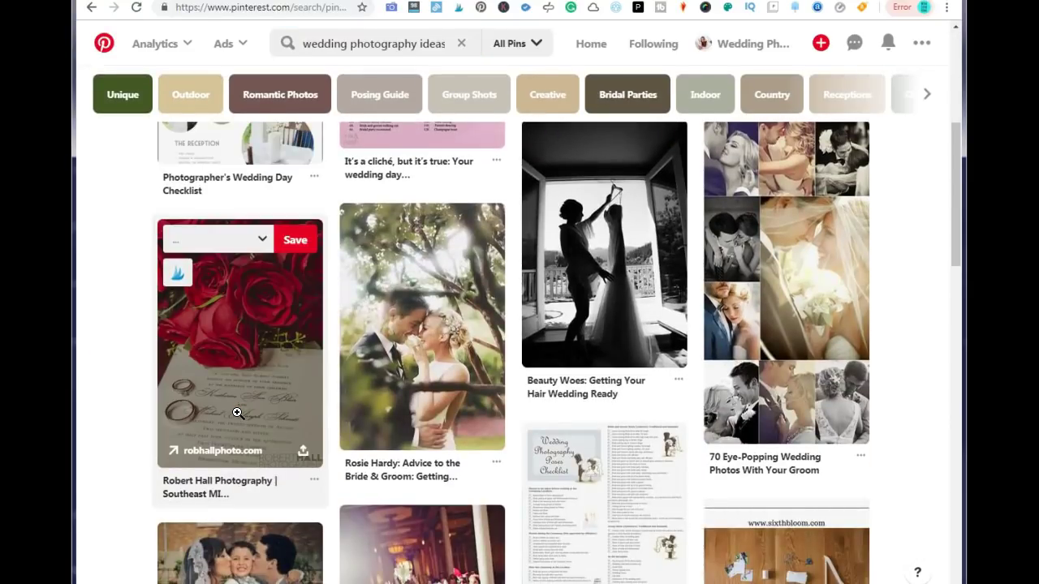
{"action": "scroll", "coordinate": [235, 410], "scroll_direction": "up", "scroll_amount": 5}
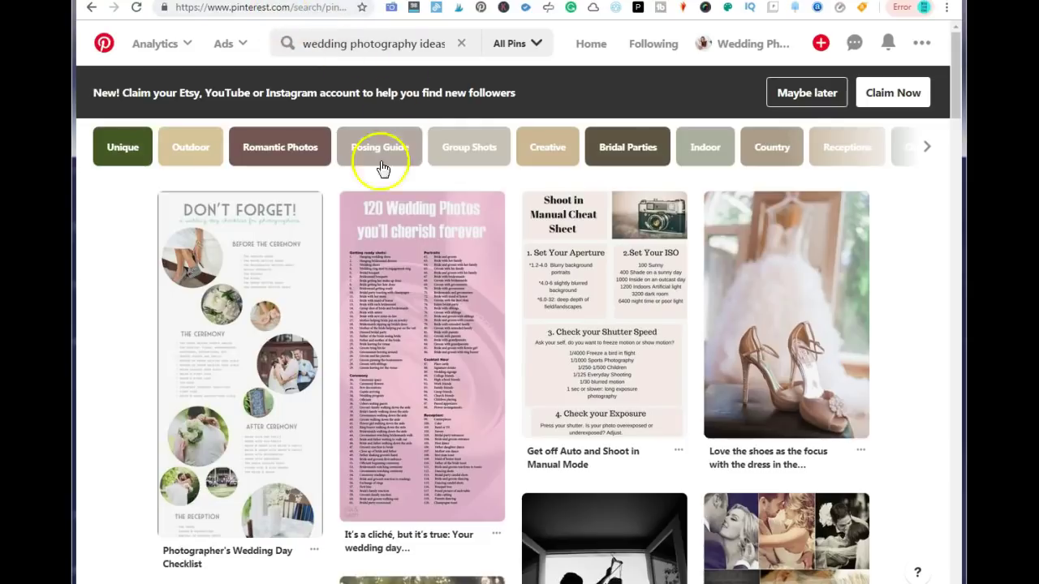
{"action": "mouse_move", "coordinate": [290, 267]}
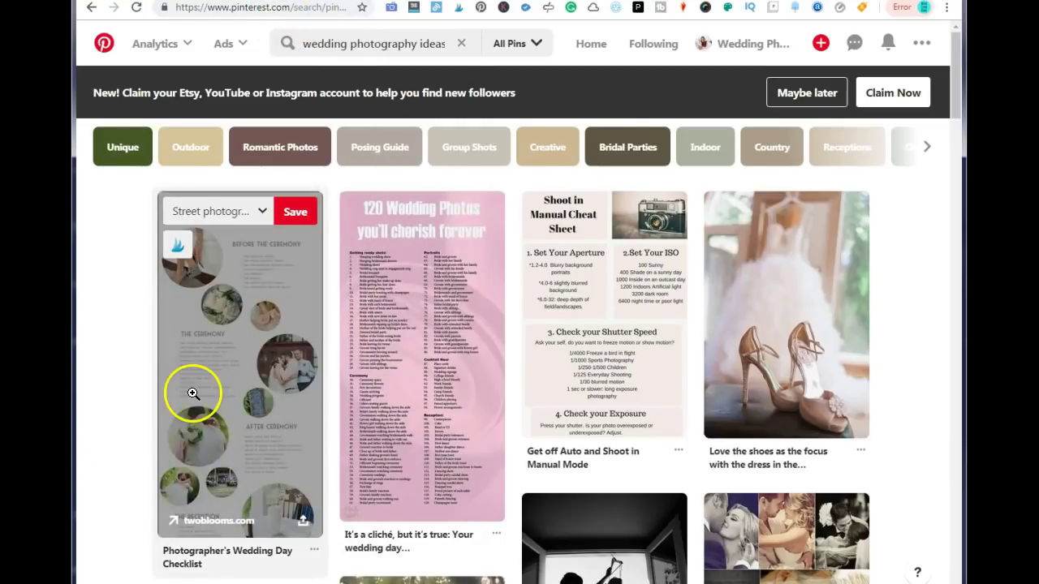
{"action": "scroll", "coordinate": [192, 394], "scroll_direction": "down", "scroll_amount": 2}
{"action": "scroll", "coordinate": [337, 390], "scroll_direction": "down", "scroll_amount": 2}
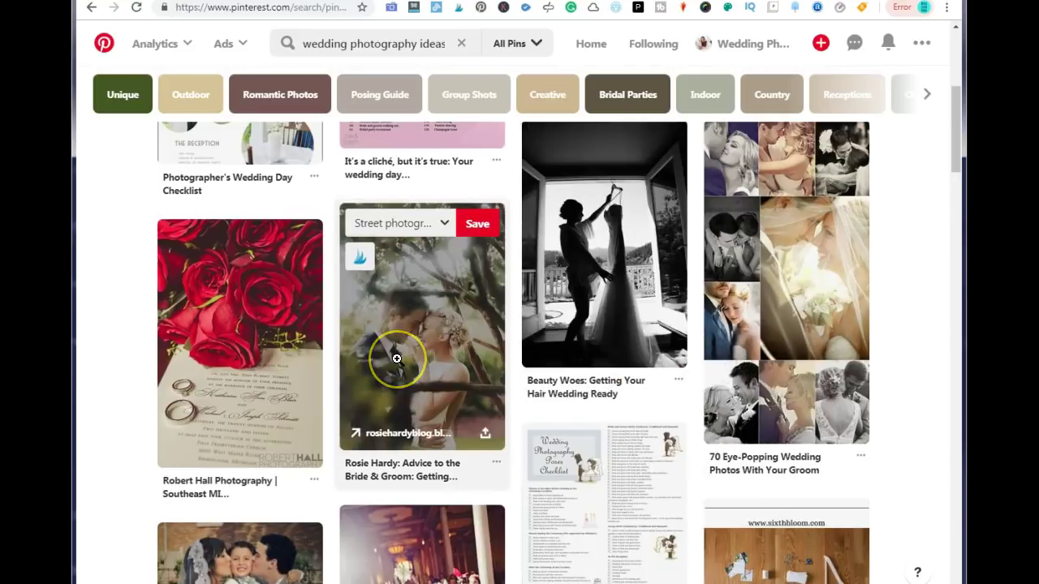
{"action": "scroll", "coordinate": [395, 359], "scroll_direction": "up", "scroll_amount": 1}
{"action": "scroll", "coordinate": [396, 359], "scroll_direction": "up", "scroll_amount": 4}
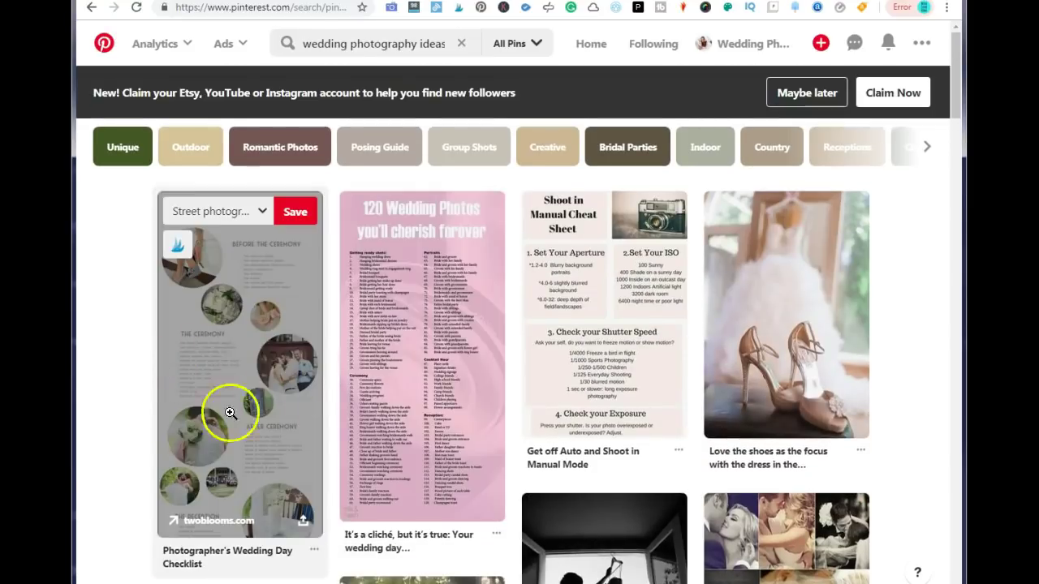